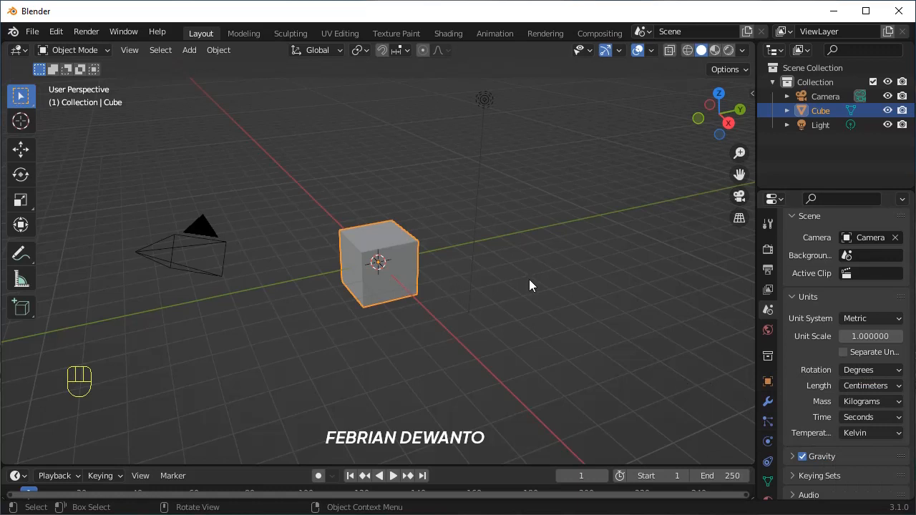
click(767, 223)
click(768, 249)
click(768, 289)
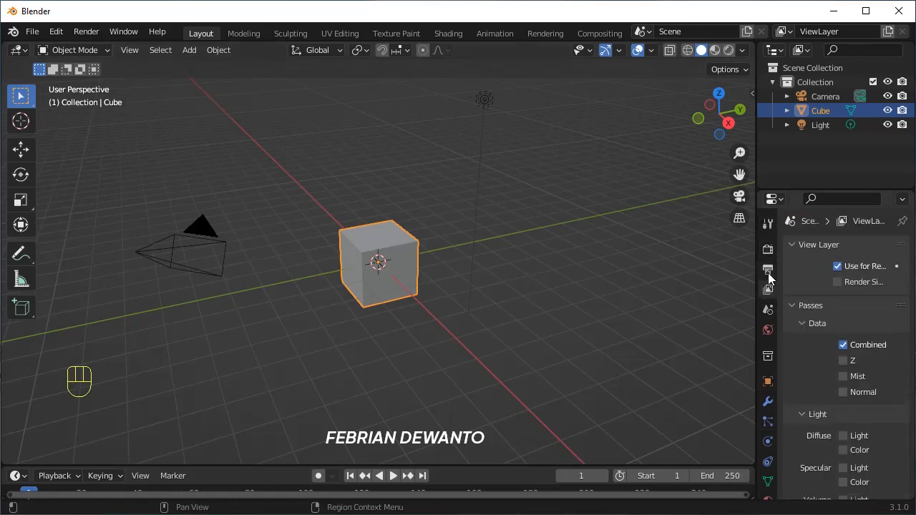
click(767, 270)
scroll(802, 374, down, 5)
scroll(801, 374, up, 5)
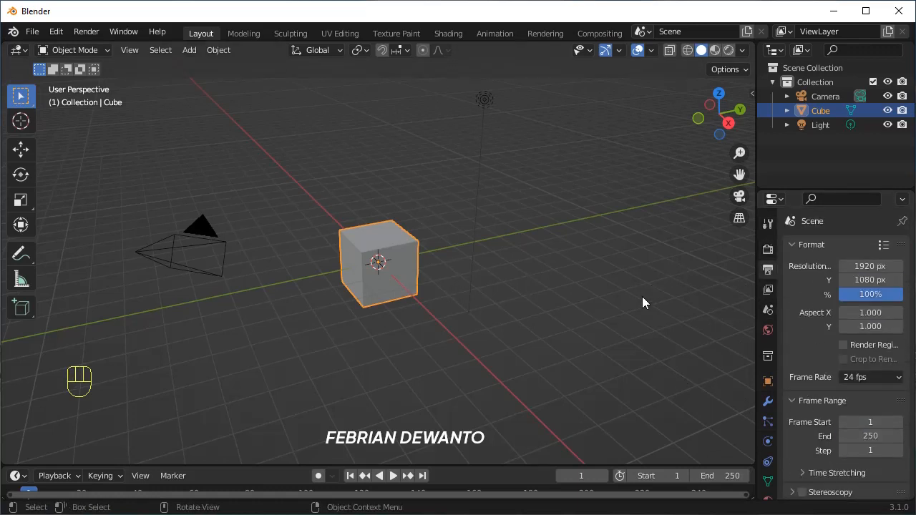
- Set the cube's dimensions to 23 cm in X, 23 cm in Y and 35 cm in Z
key(n)
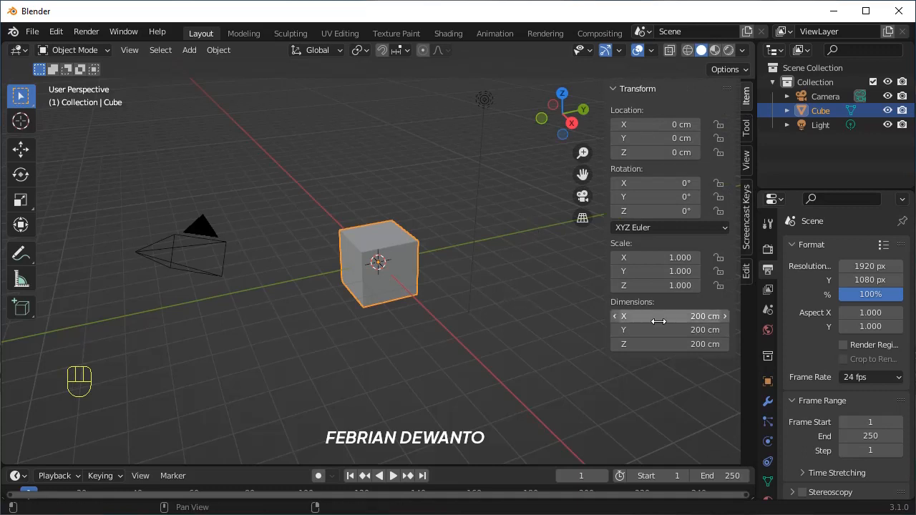
click(680, 316)
text(23)
key(Tab)
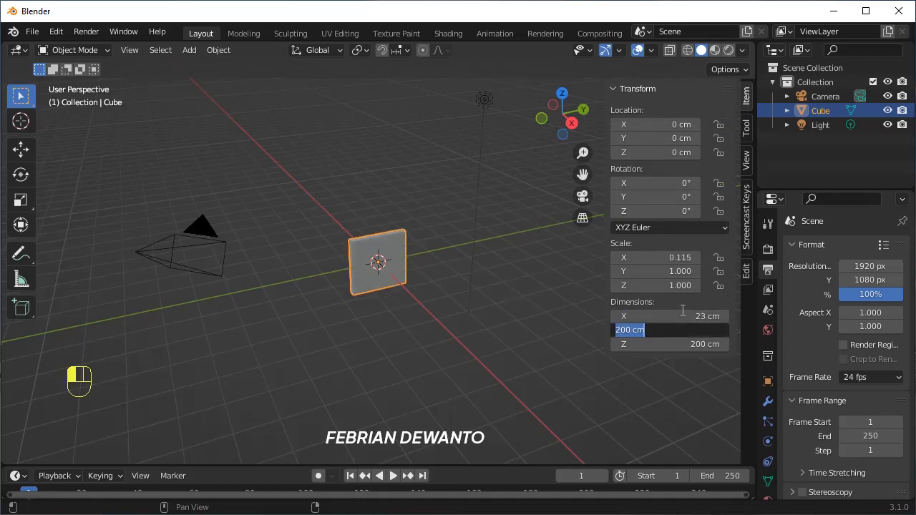
text(23)
key(Tab)
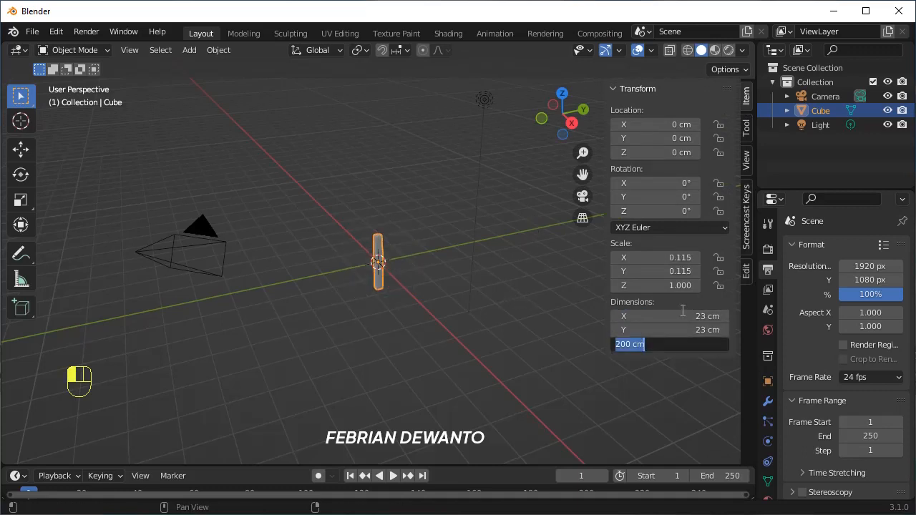
key(Return)
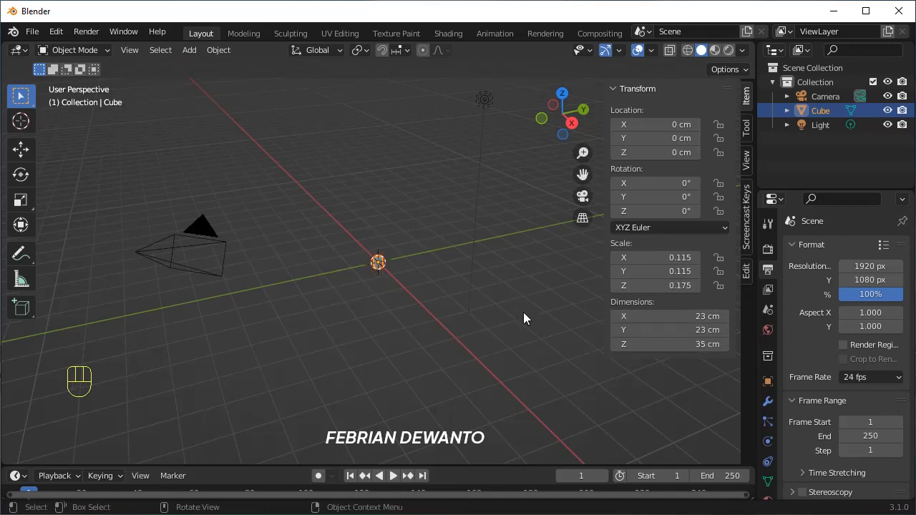
- Raise the cube along Z from the front view and set its Z location to 17 cm
scroll(501, 311, up, 14)
middle_drag(470, 312, 478, 356)
key(n)
key(KP_1)
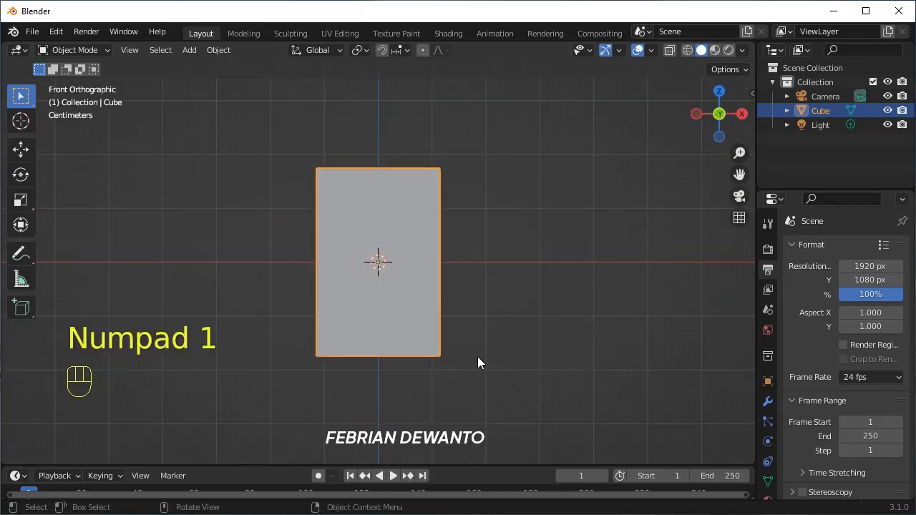
key(g)
key(z)
click(459, 266)
middle_drag(459, 266, 418, 217)
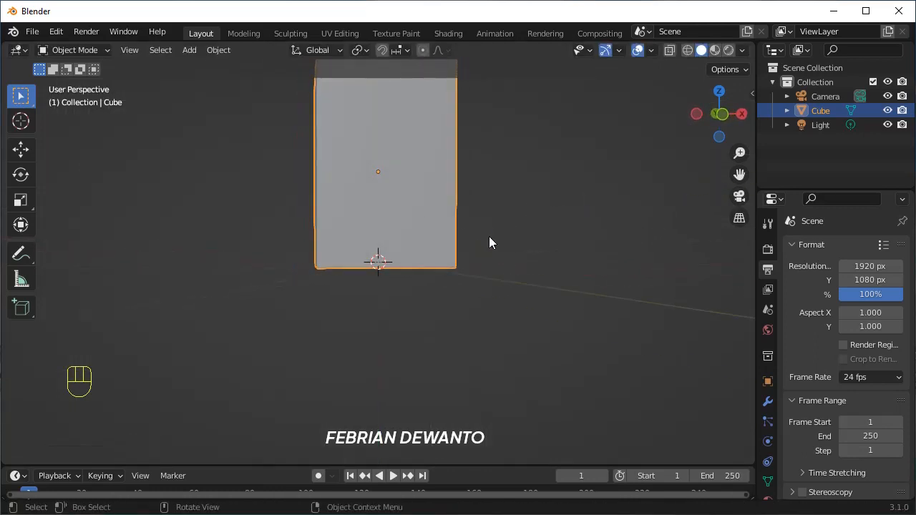
key(n)
click(658, 153)
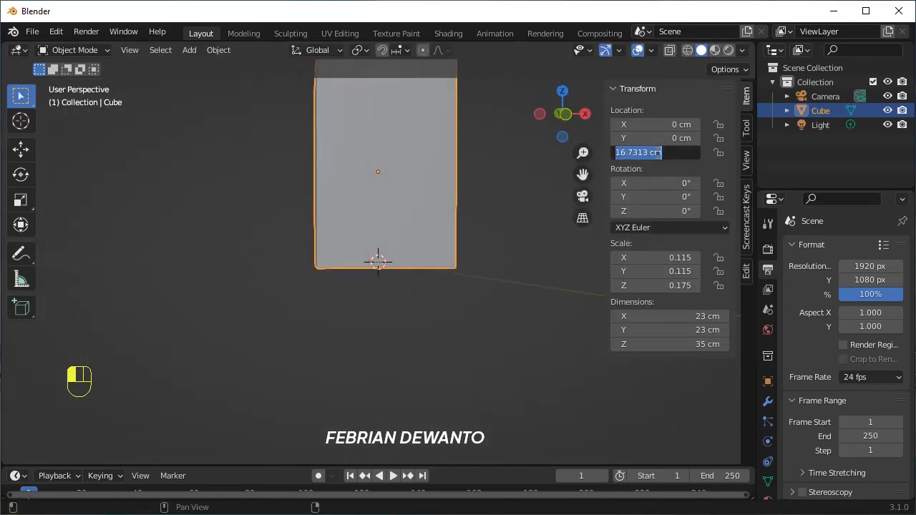
text(17)
key(Return)
click(547, 236)
- Switch to the front view and start adding a reference image from file
middle_drag(551, 244, 507, 369)
key(KP_1)
scroll(494, 367, up, 2)
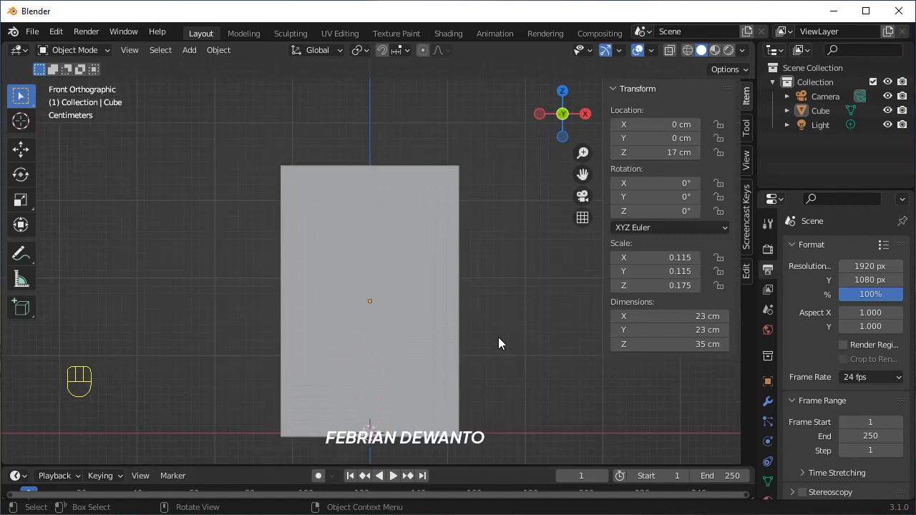
key(n)
key(shift+a)
mouse_move(164, 152)
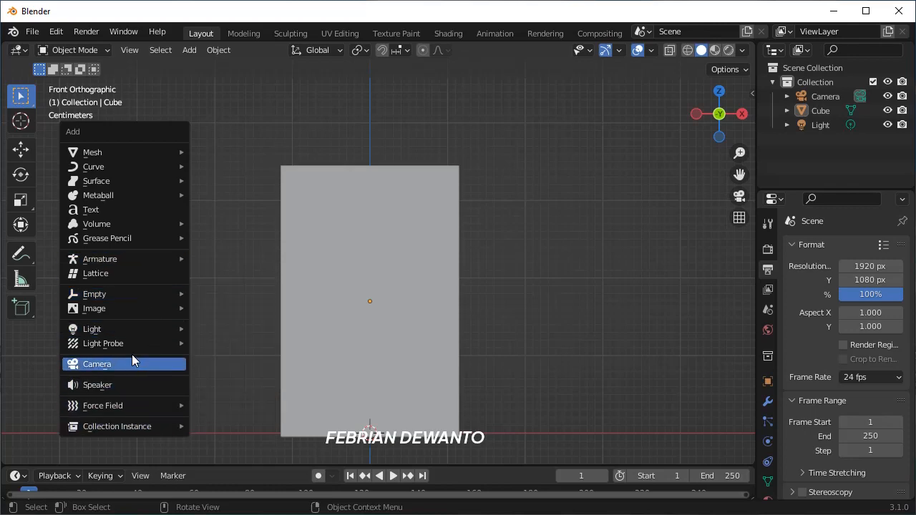
mouse_move(138, 311)
click(230, 308)
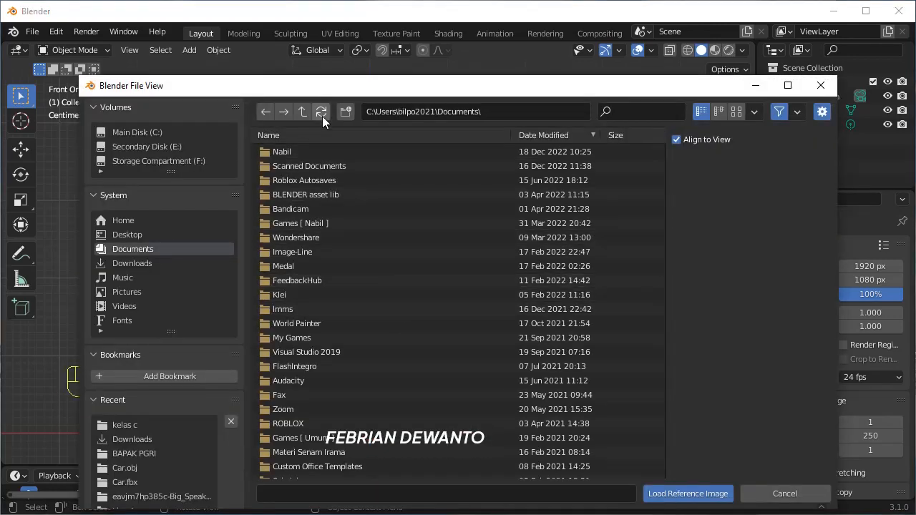
- Look for the reference picture in the Documents folder and on the F: drive
click(303, 112)
click(303, 111)
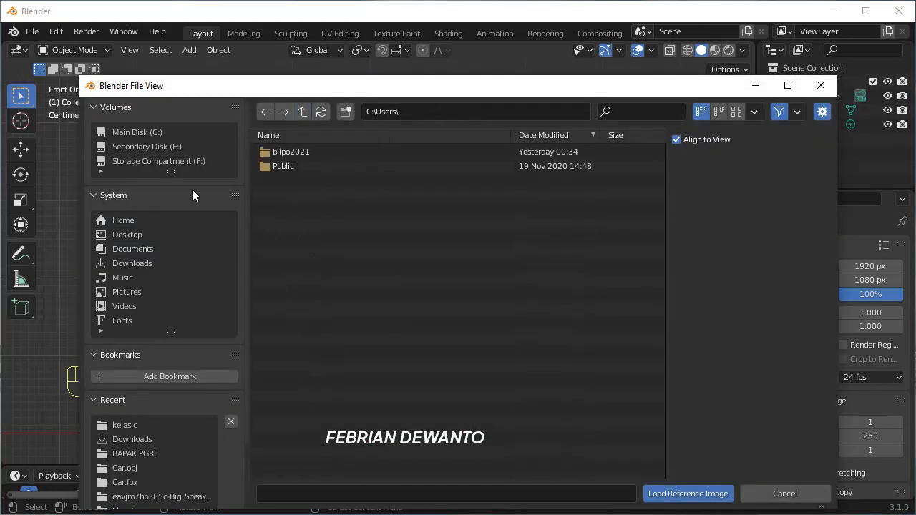
scroll(152, 391, down, 3)
click(132, 484)
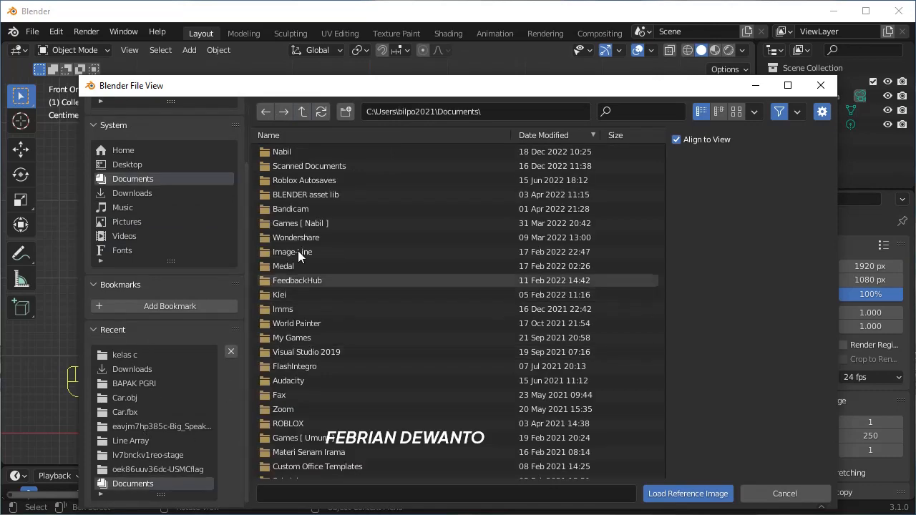
scroll(172, 186, up, 3)
click(161, 160)
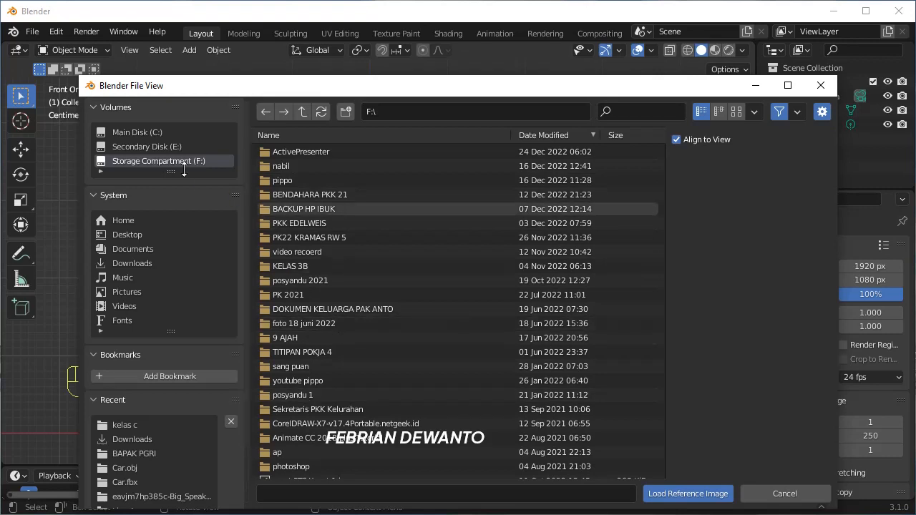
- Load KALENG KRUPUK.jpg from E:\BAPAK KULIAH\ANimasi\YOUTUBE as the reference image
click(166, 151)
click(286, 168)
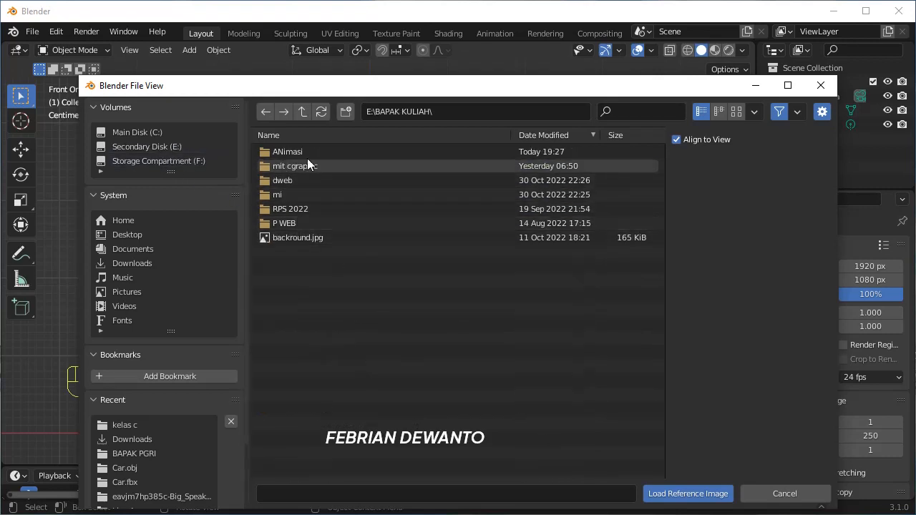
click(301, 152)
click(303, 154)
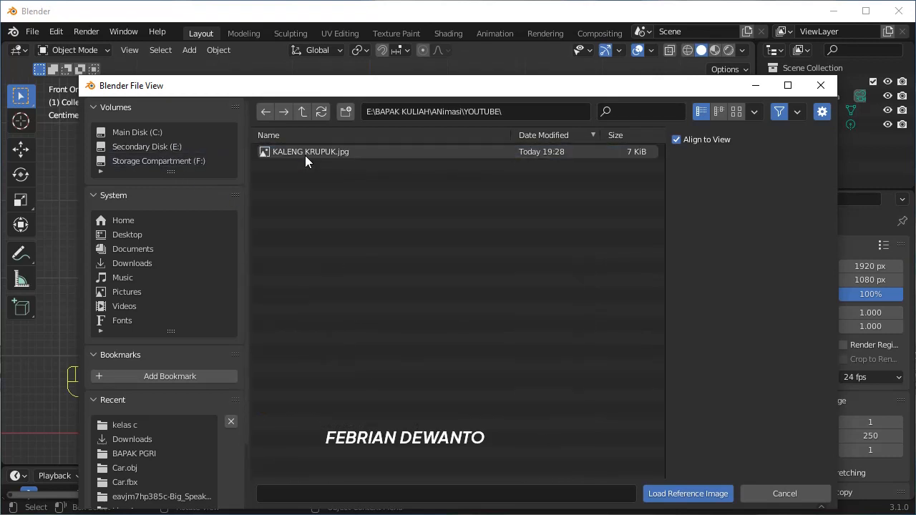
click(306, 156)
click(688, 494)
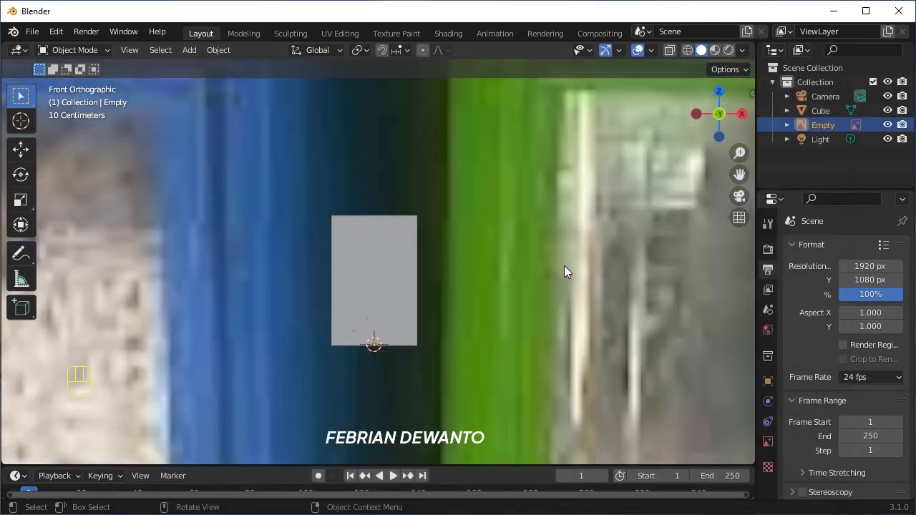
- Scale the reference image down and move it up and to the left, beside the cube
key(s)
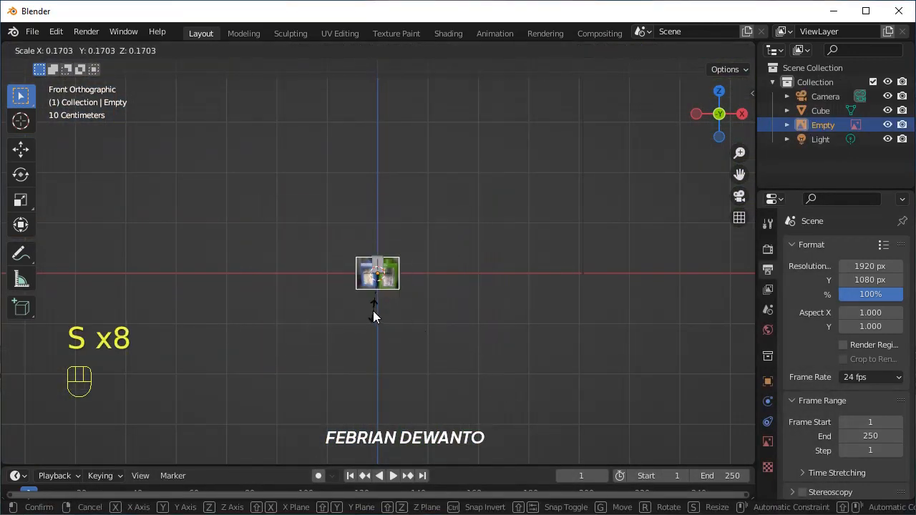
click(411, 292)
scroll(451, 290, up, 10)
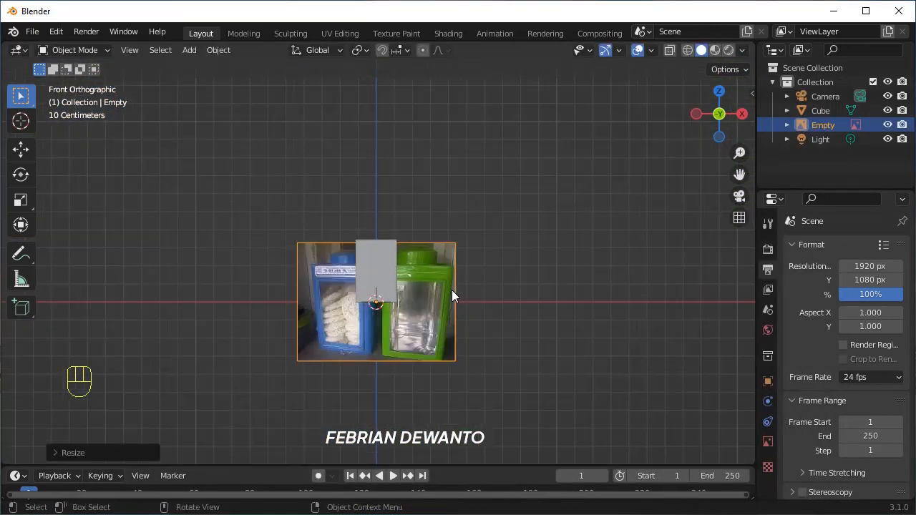
key(g)
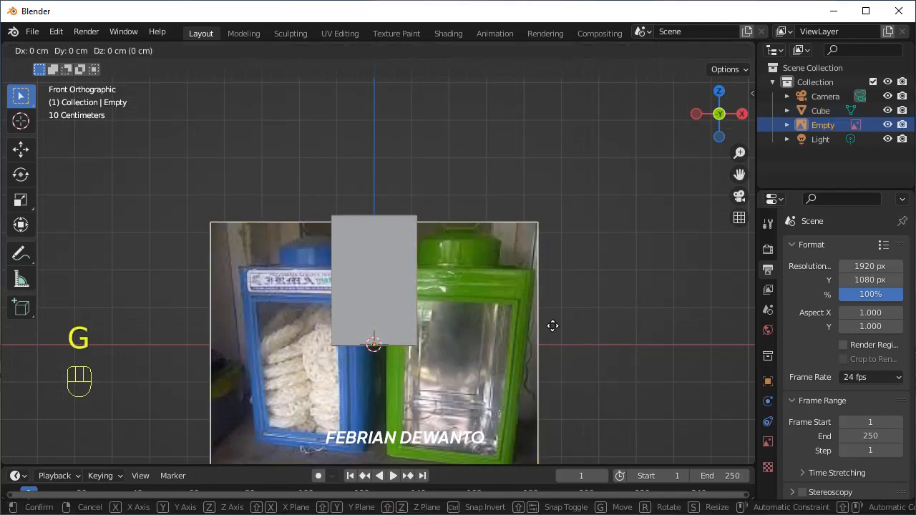
click(482, 236)
scroll(478, 241, up, 3)
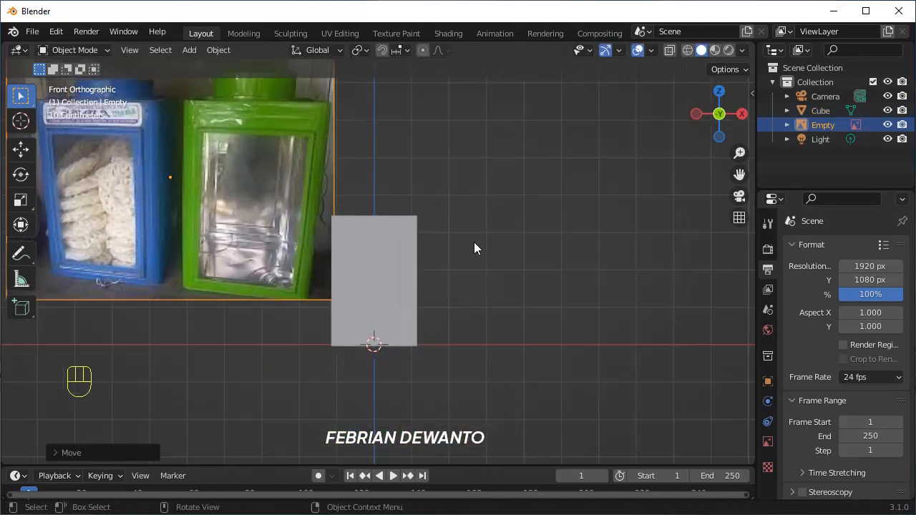
scroll(448, 276, down, 2)
- Select the cube and enter Edit Mode
click(374, 296)
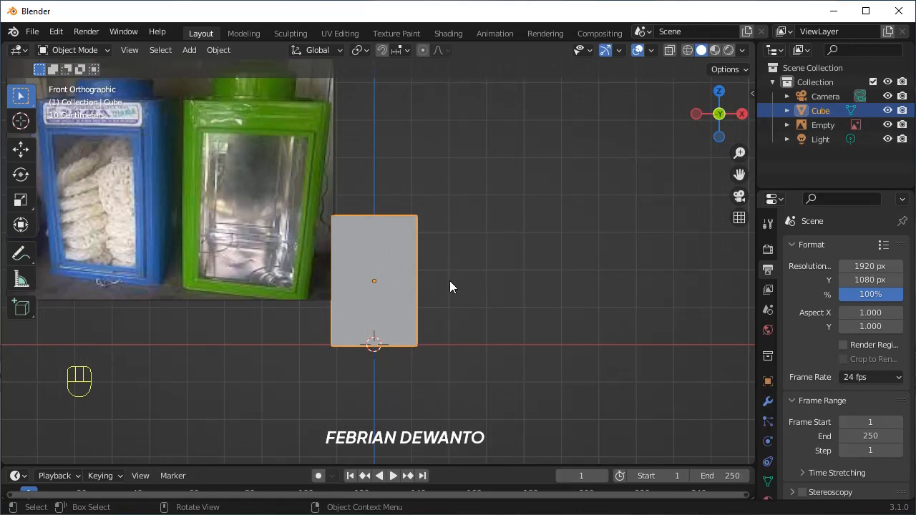
middle_drag(446, 293, 407, 295)
key(Tab)
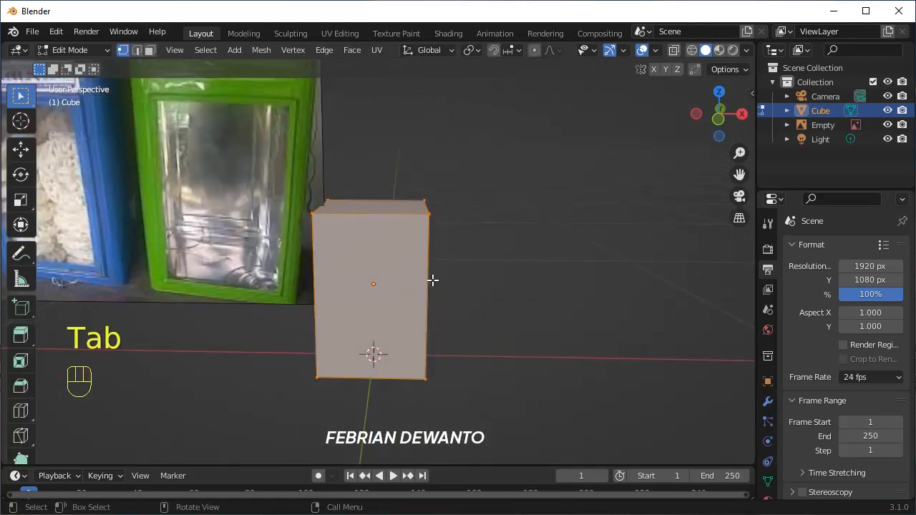
- Try selecting the cube's top edges with loop selection, in vertex mode and in edge mode
click(427, 214)
middle_drag(408, 214, 374, 266)
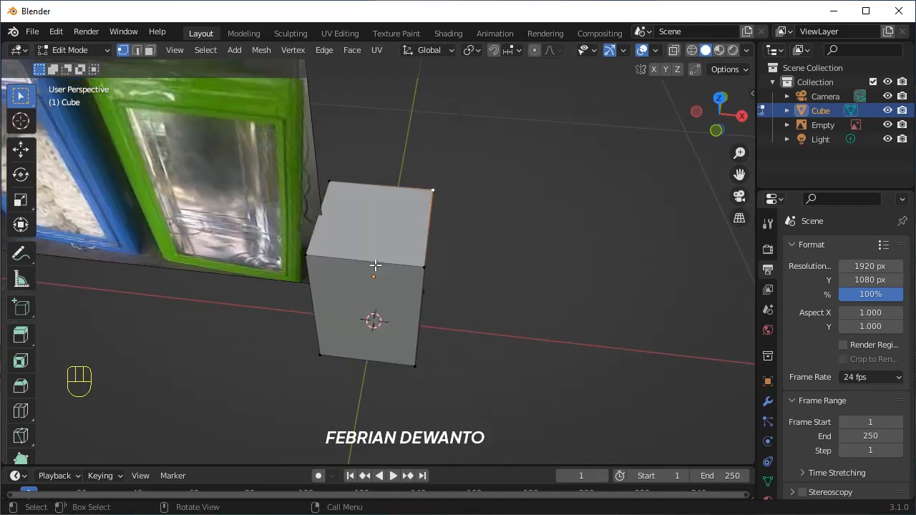
alt+click(348, 262)
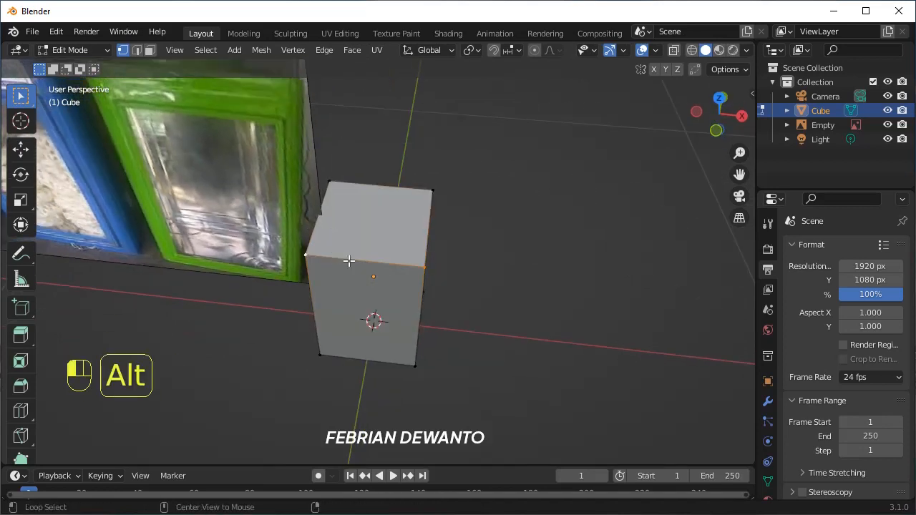
alt+click(429, 231)
click(136, 49)
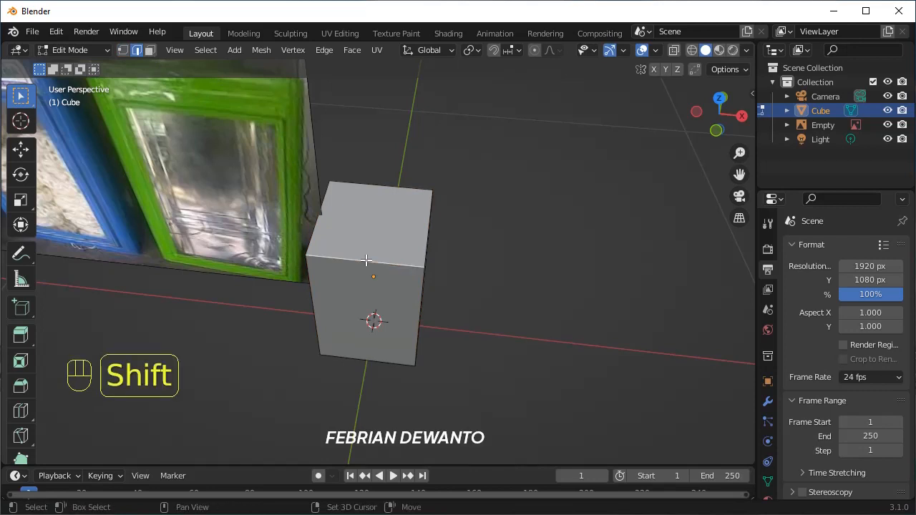
middle_drag(366, 260, 360, 245)
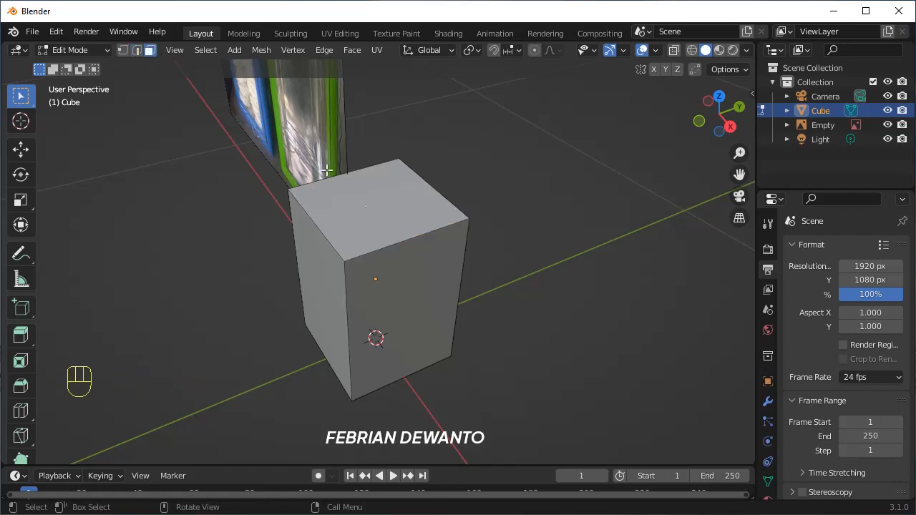
click(361, 187)
key(b)
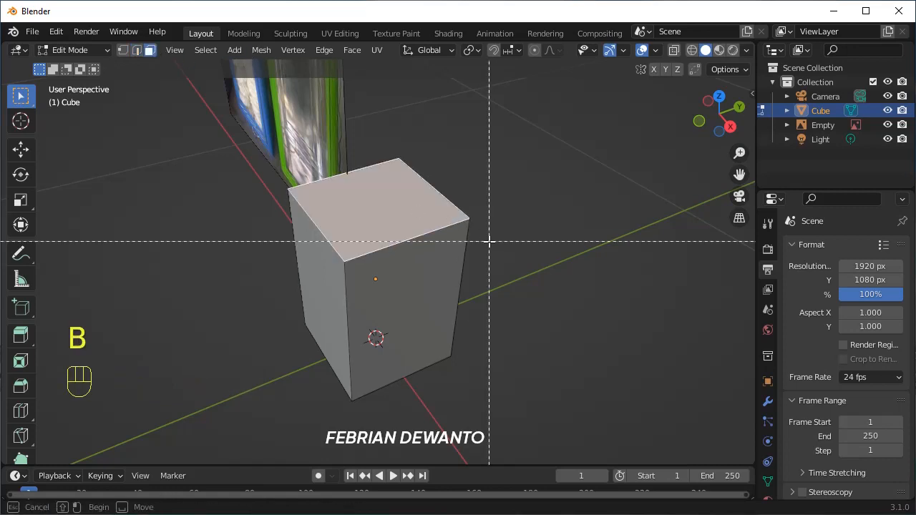
right_click(489, 241)
key(shift+b)
right_click(452, 220)
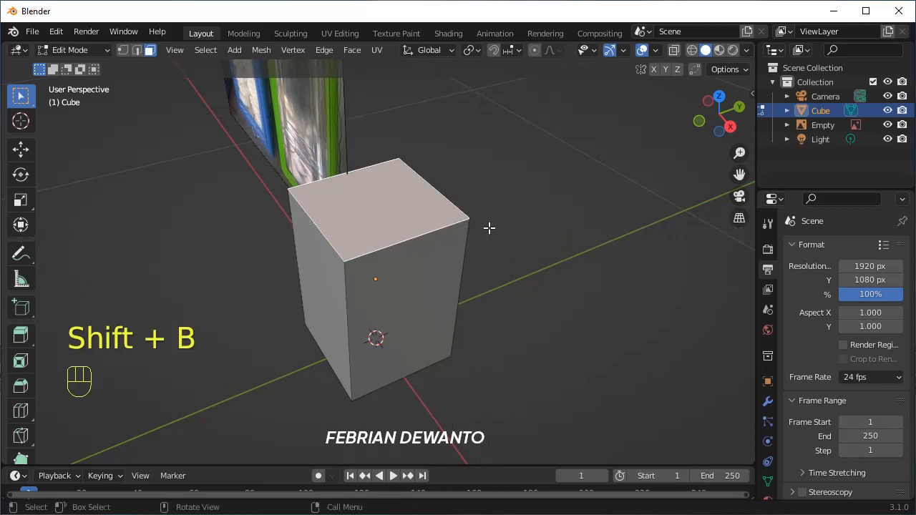
key(alt+b)
right_click(488, 218)
- Add a horizontal loop cut around the box and slide it close to the top edge
middle_drag(440, 220, 454, 219)
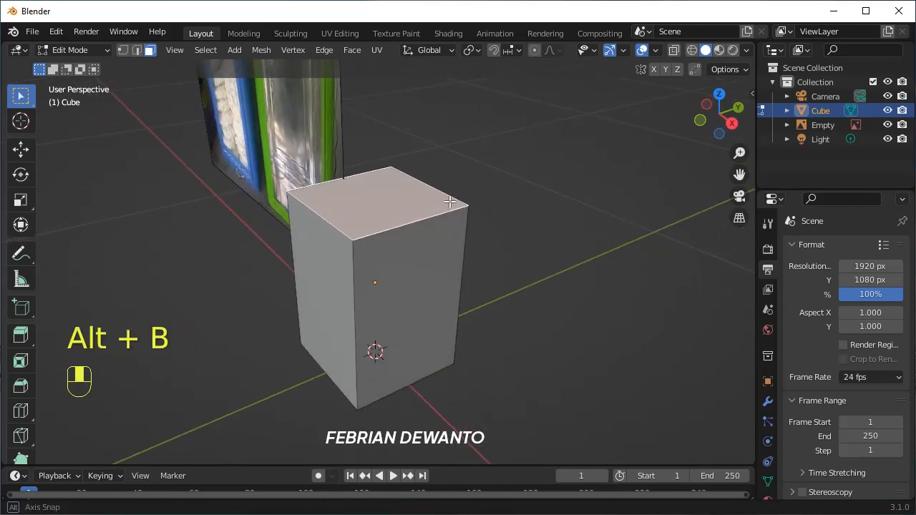
key(ctrl+r)
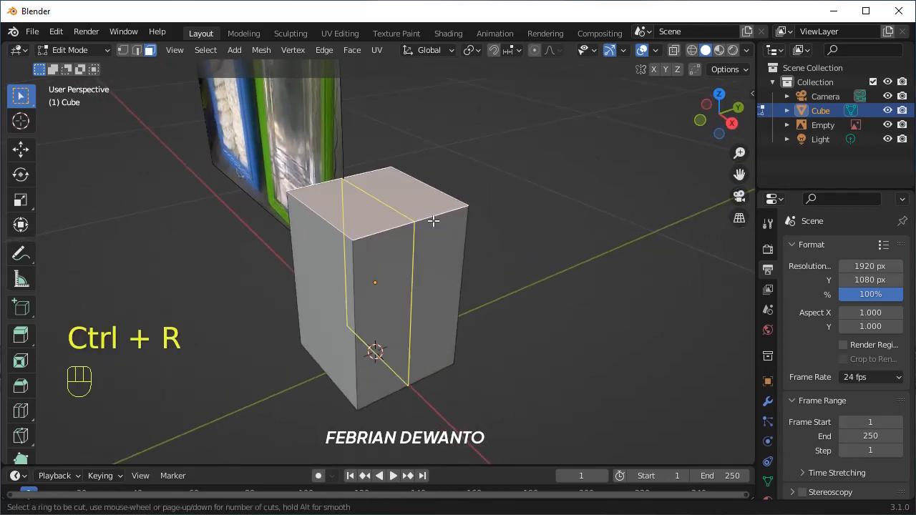
click(389, 300)
click(342, 243)
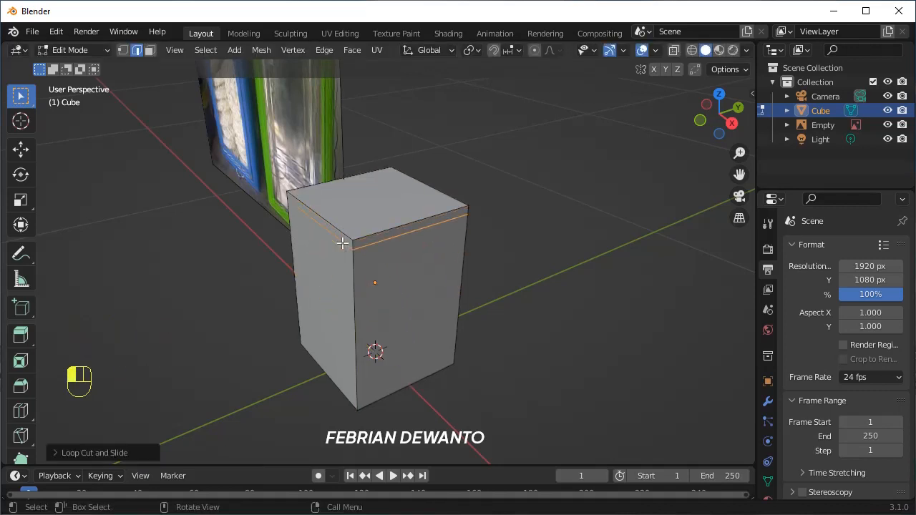
- Try selecting the upper edge loop of the box, and select its top face in face mode
click(375, 227)
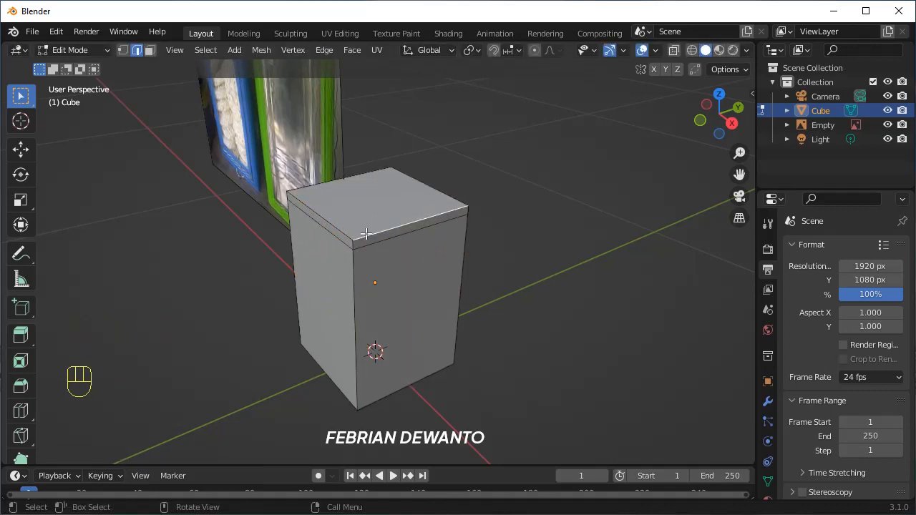
alt+click(365, 233)
middle_drag(365, 234, 355, 216)
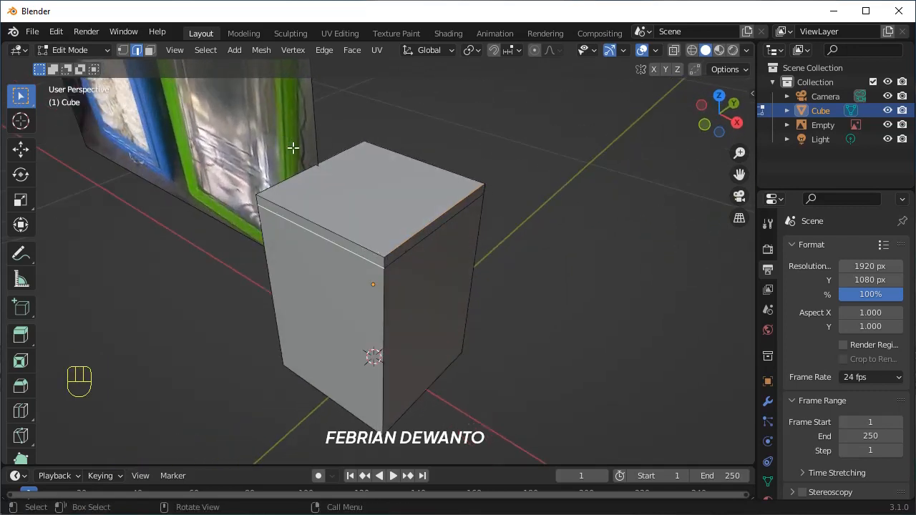
key(shift+b)
key(alt+b)
key(3)
click(382, 229)
- Add a Bevel modifier to the box and set its amount to 5 cm
click(767, 403)
click(834, 246)
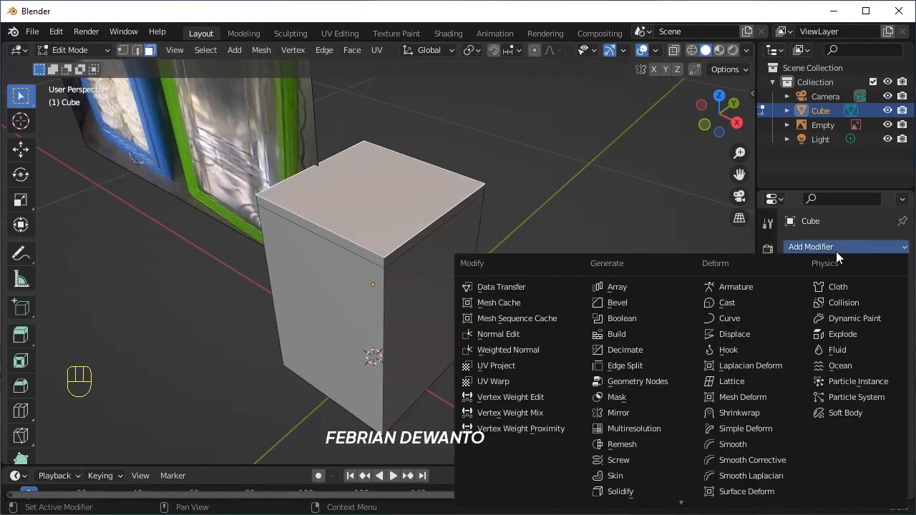
click(648, 302)
middle_drag(525, 267, 495, 228)
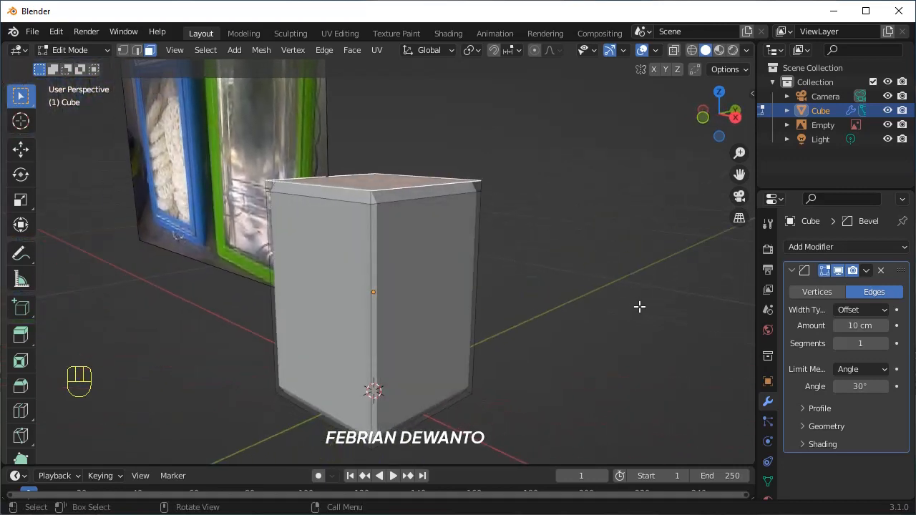
middle_drag(639, 306, 679, 276)
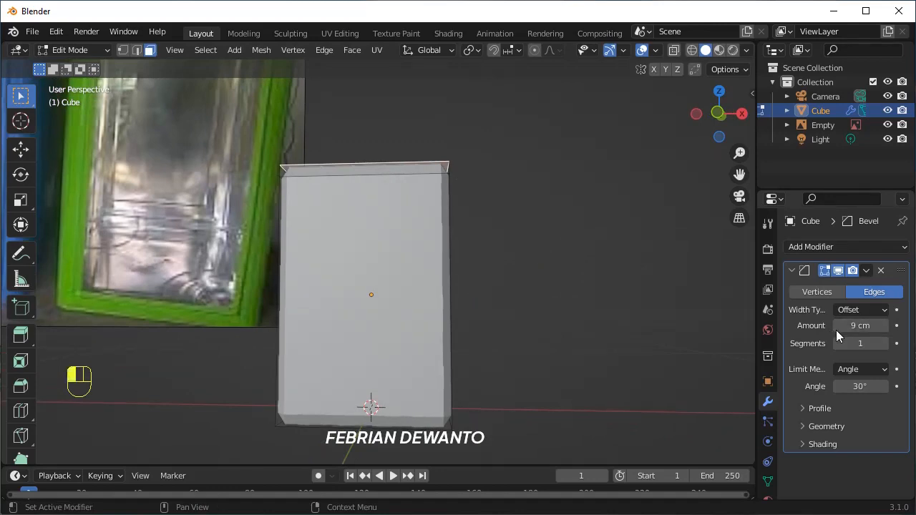
ctrl+scroll(837, 328, down, 4)
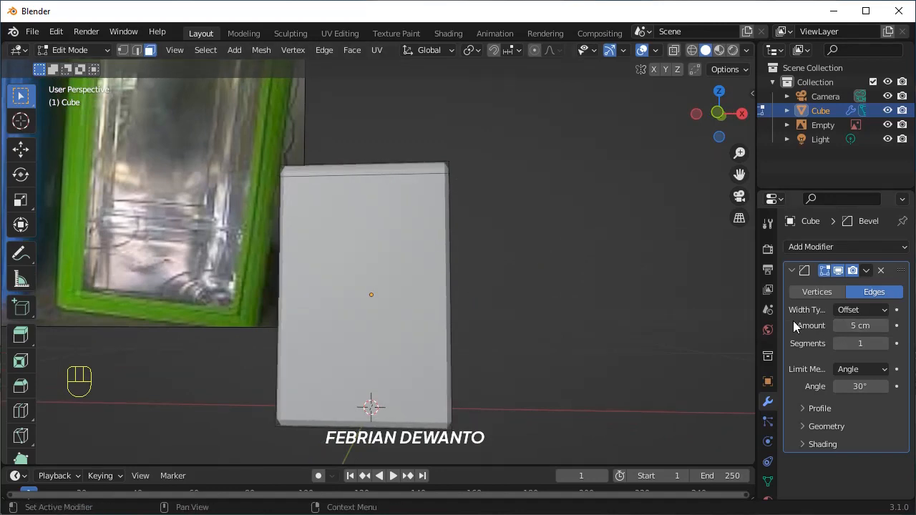
- In front view, add a horizontal loop cut around the box, slightly below the existing upper loop
middle_drag(723, 323, 601, 291)
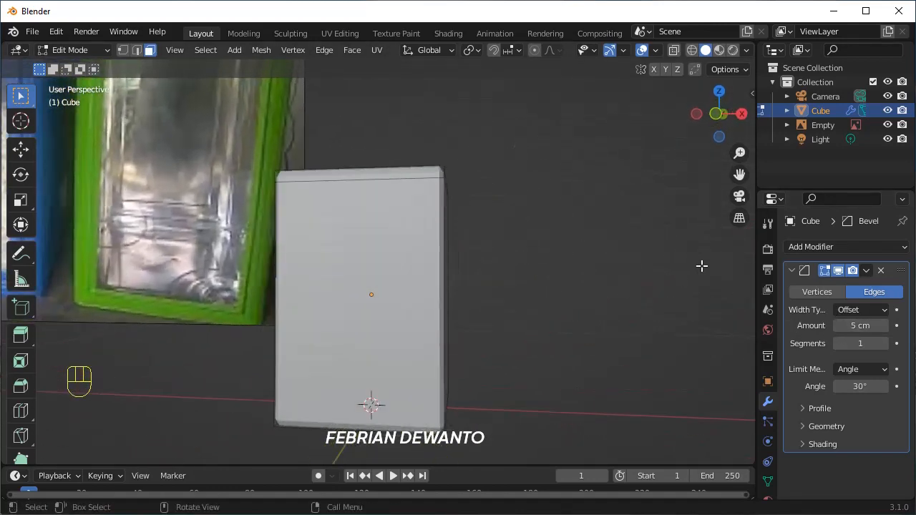
key(KP_1)
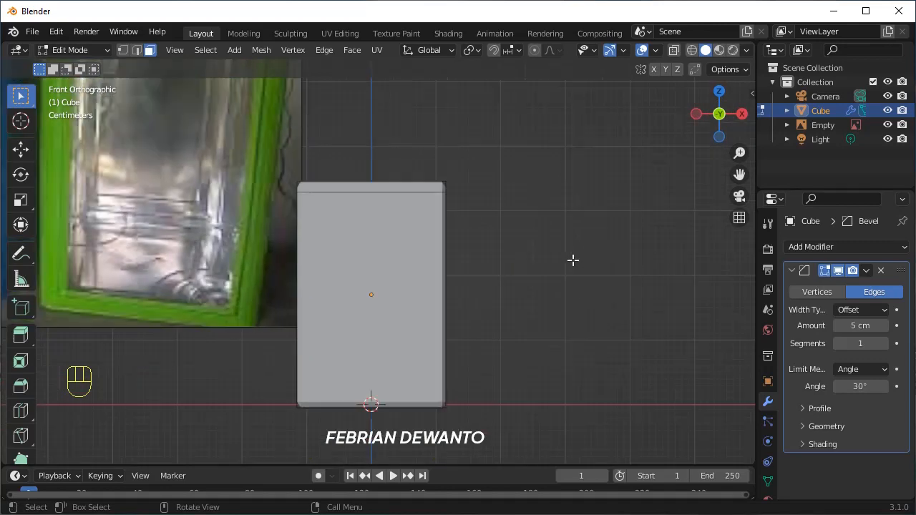
scroll(554, 253, down, 1)
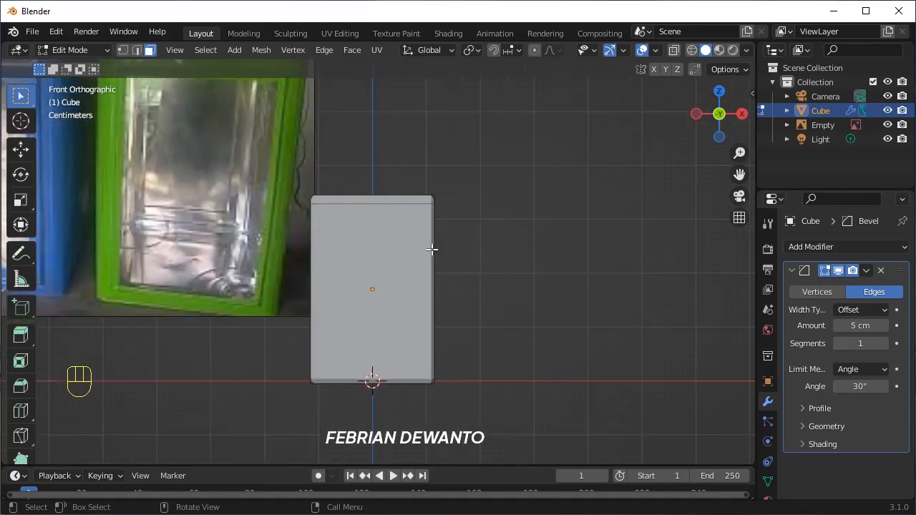
middle_drag(432, 249, 558, 231)
key(KP_1)
key(KP_5)
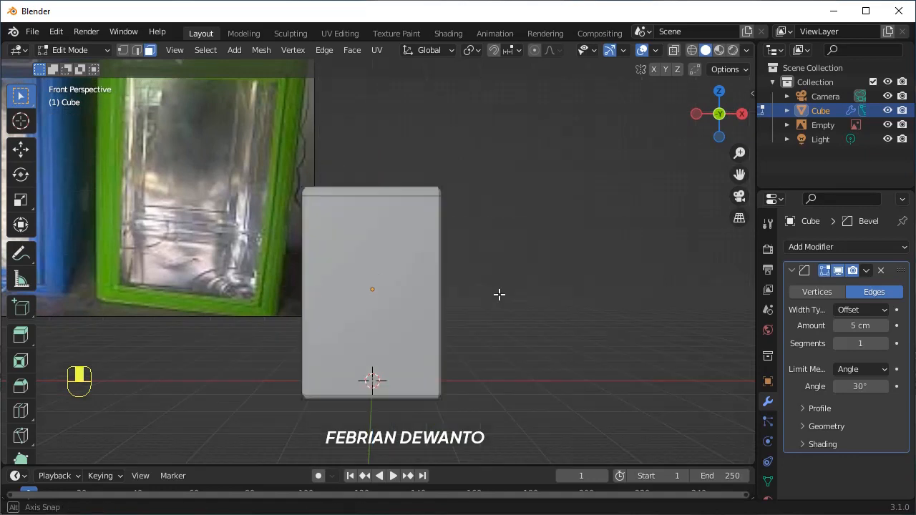
key(KP_1)
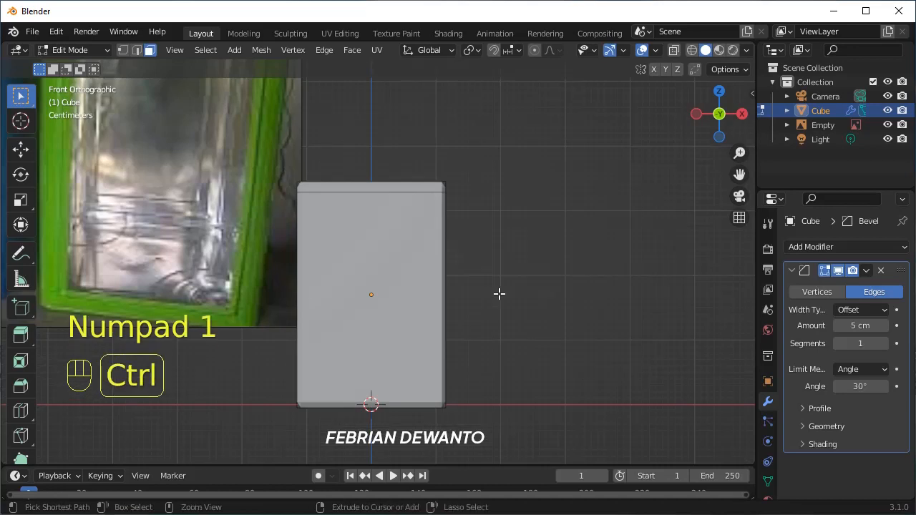
key(ctrl+r)
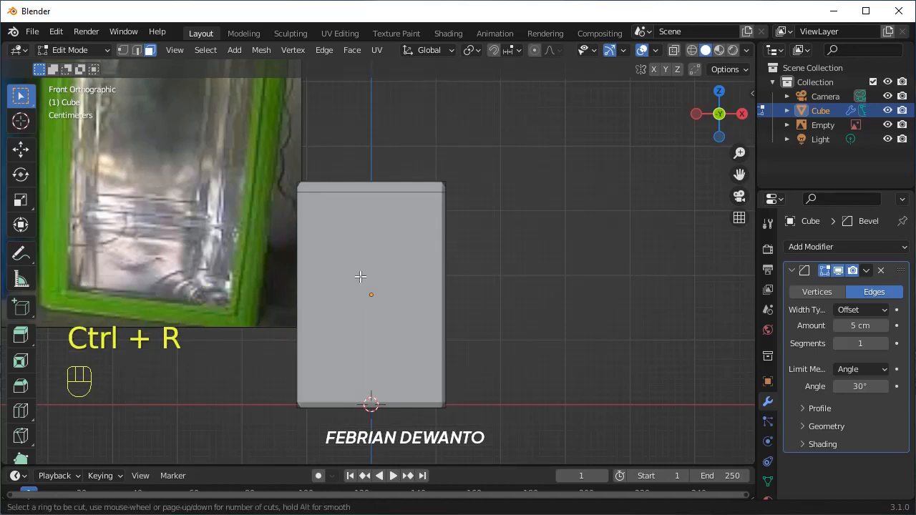
click(309, 316)
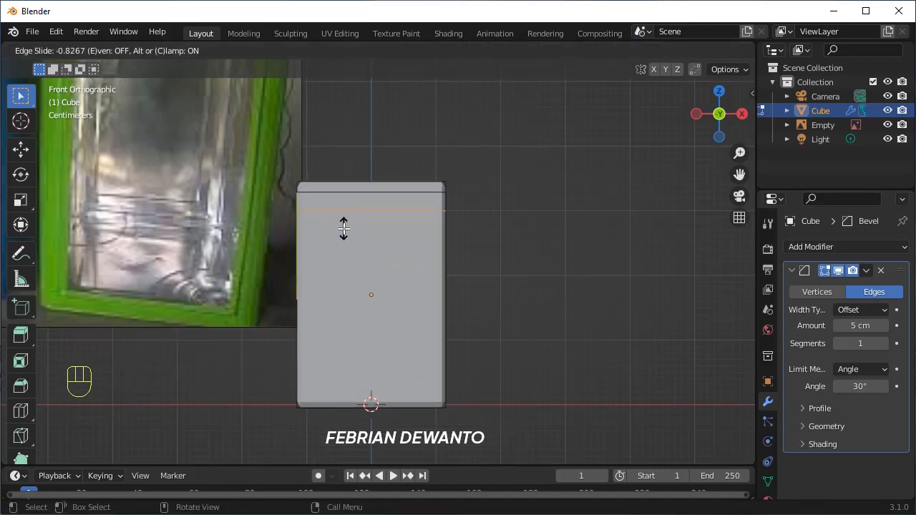
click(344, 229)
- Add a vertical loop cut near the front face's right edge, at about X 72 cm, and display its transform values
key(ctrl+r)
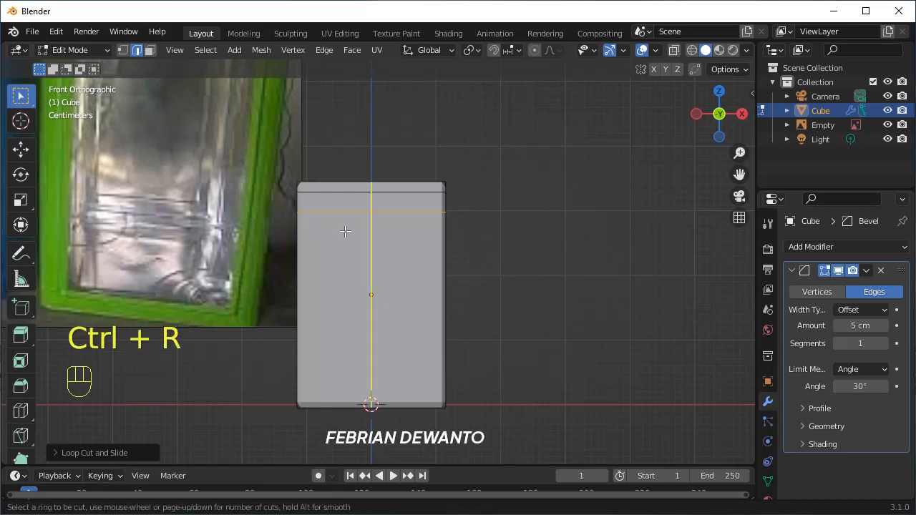
click(342, 229)
click(419, 244)
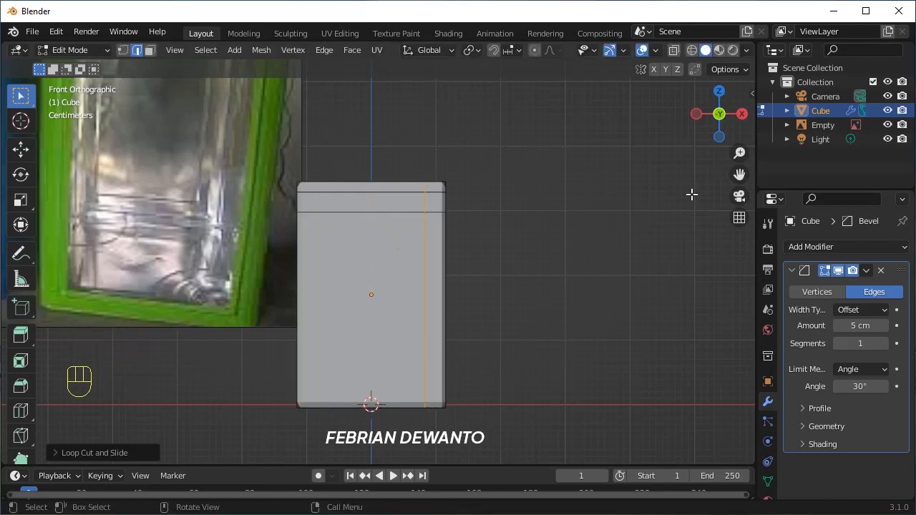
click(767, 223)
key(n)
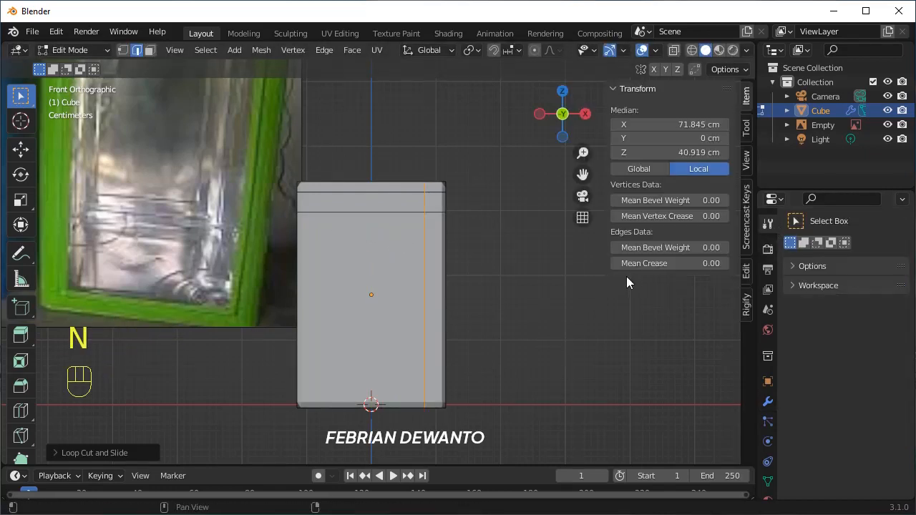
click(389, 283)
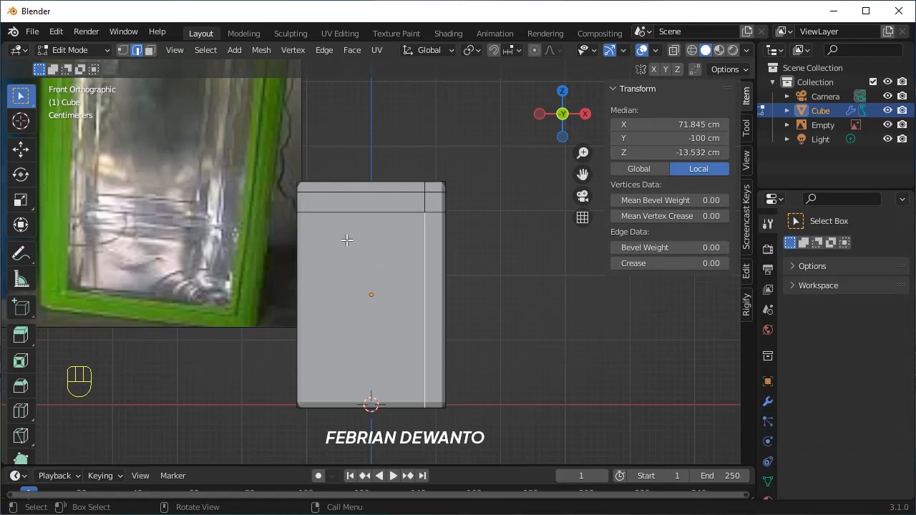
right_click(373, 295)
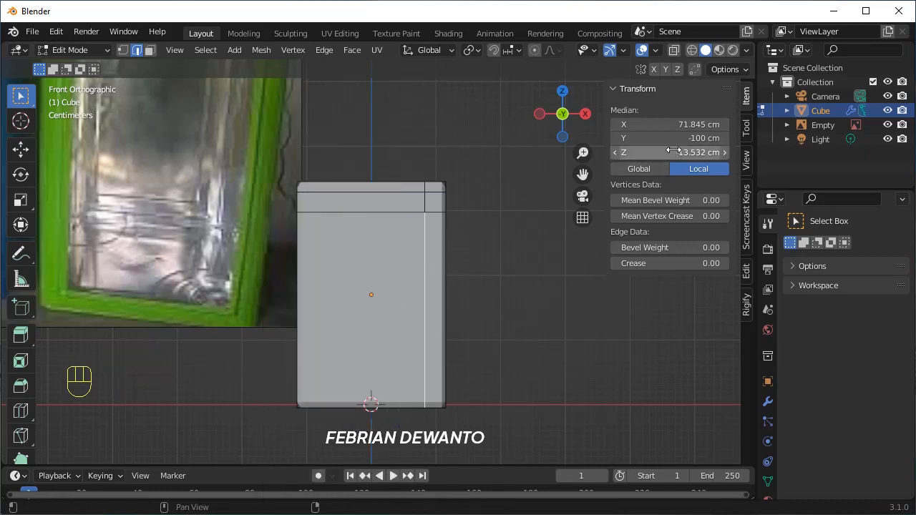
- Add a vertical loop cut near the front face's left edge, at about X -67 cm
key(ctrl+r)
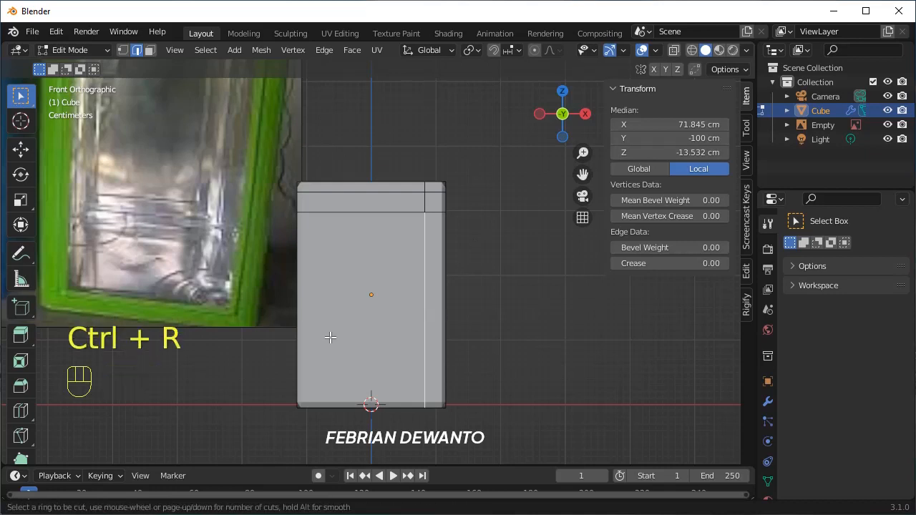
click(335, 235)
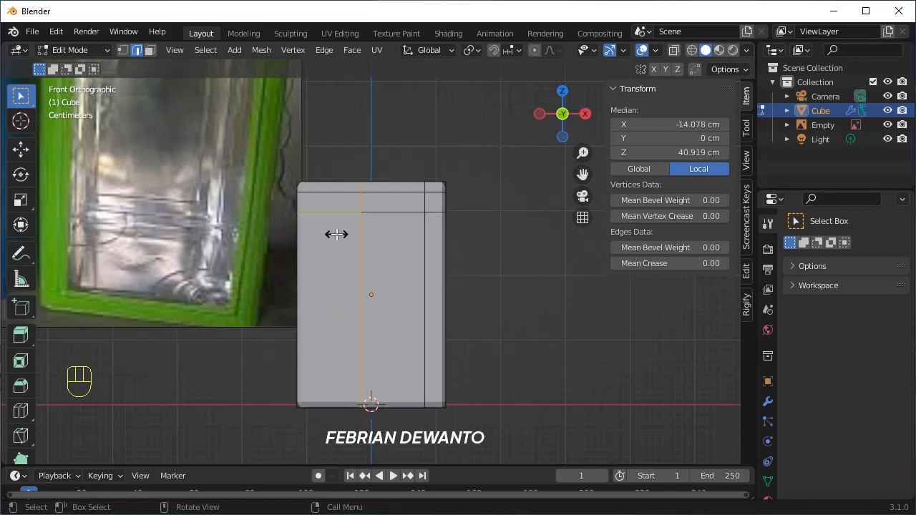
click(297, 242)
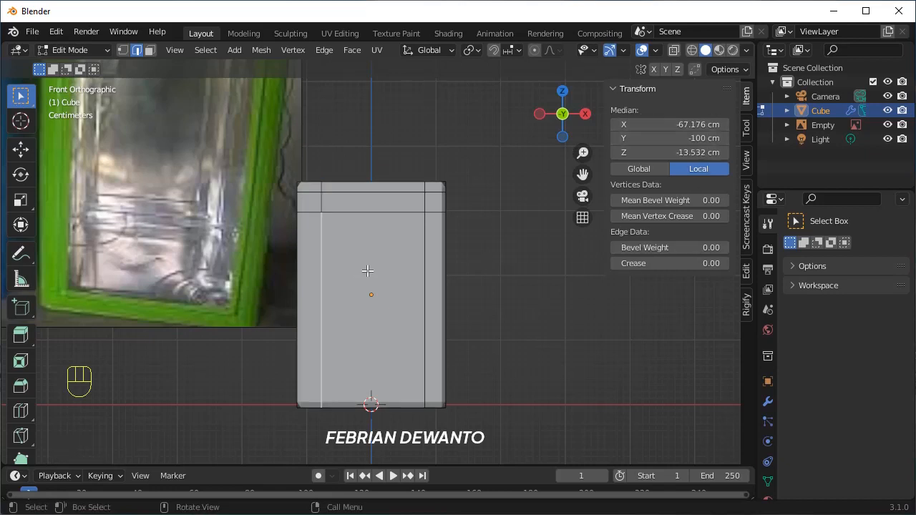
- Add a horizontal loop cut around the box, slightly above its bottom edge
key(ctrl+r)
click(298, 267)
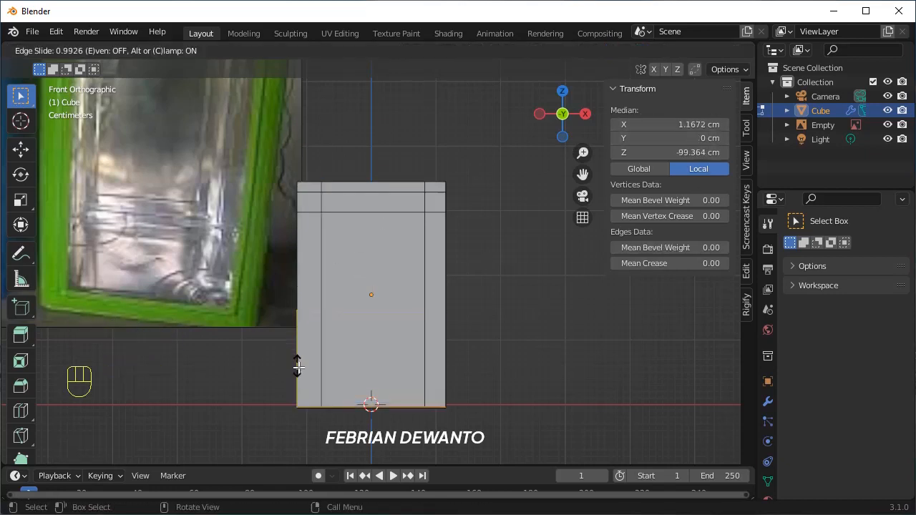
click(305, 346)
click(478, 296)
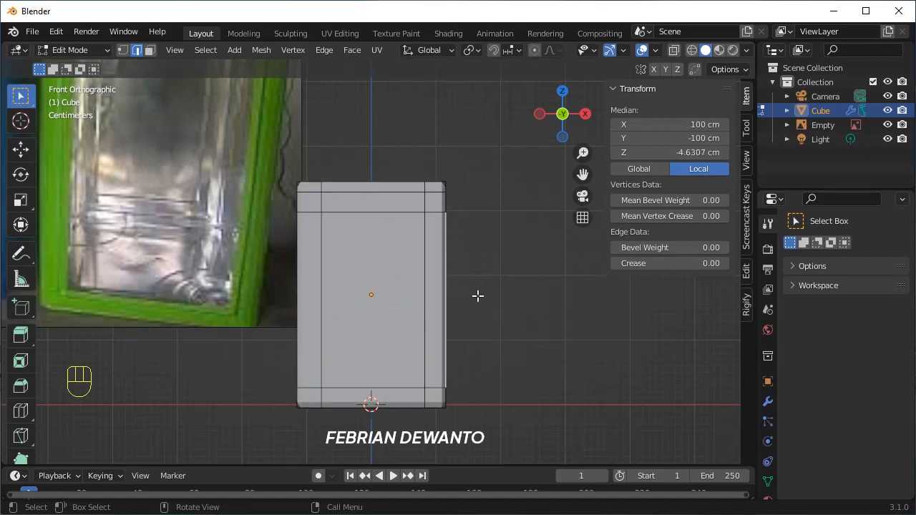
- Select the large central panel face on the front and inset it by about 4.9 cm
key(3)
click(380, 272)
mouse_move(496, 260)
middle_down()
mouse_move(531, 251)
mouse_move(485, 257)
middle_up()
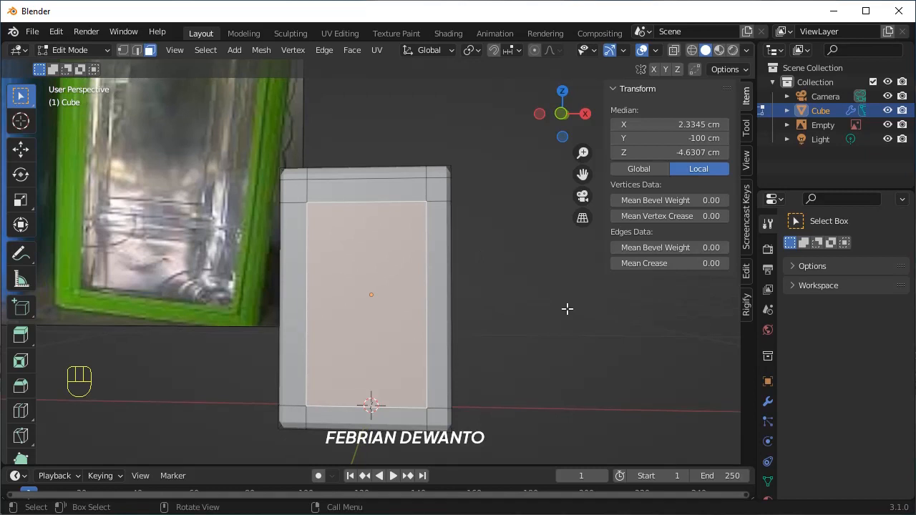
key(i)
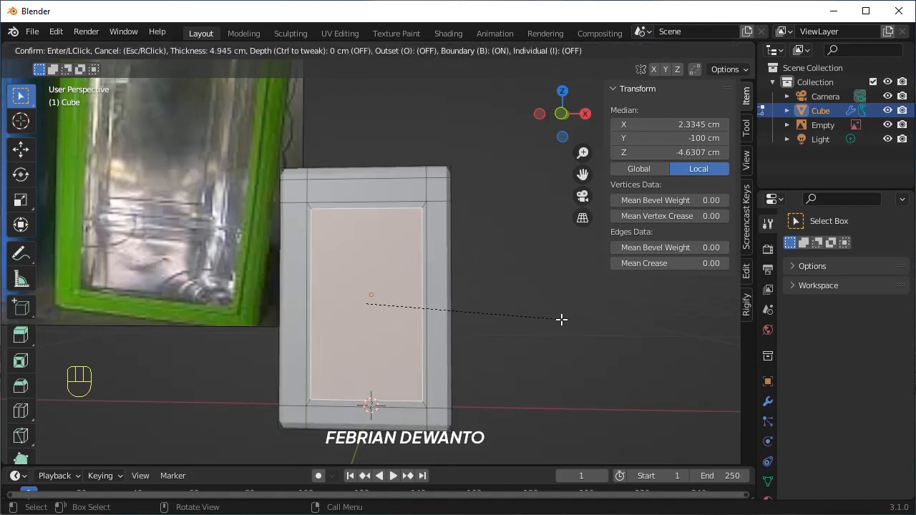
click(560, 320)
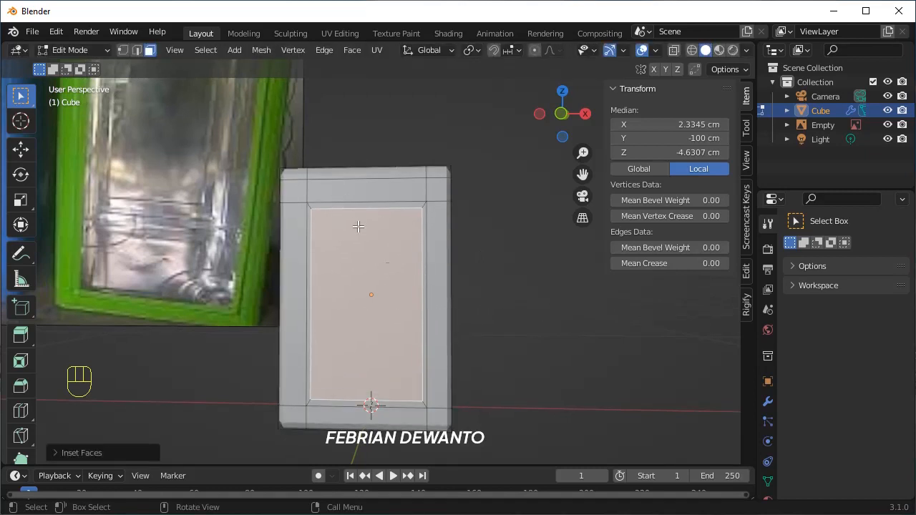
- Inset the central panel face a second time to make a narrow inner border
mouse_move(497, 300)
middle_down()
mouse_move(577, 339)
mouse_move(509, 314)
mouse_move(485, 280)
mouse_move(486, 289)
middle_up()
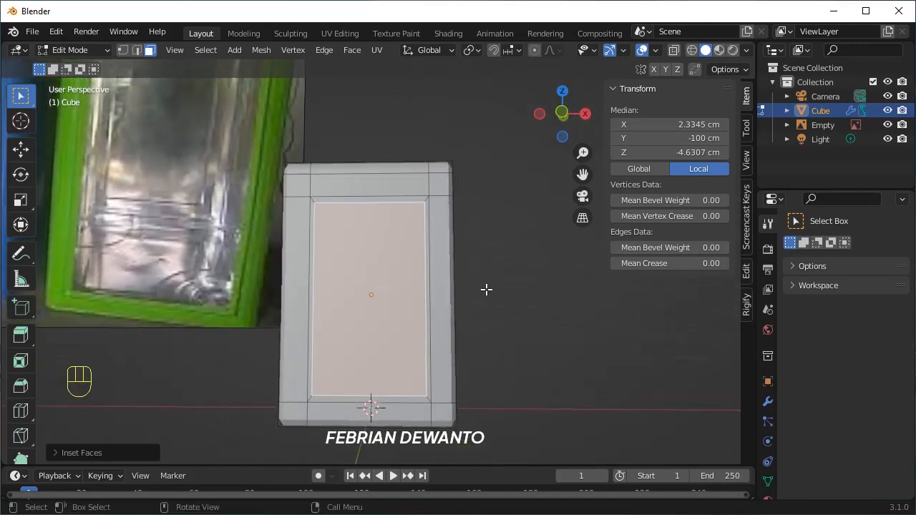
key(i)
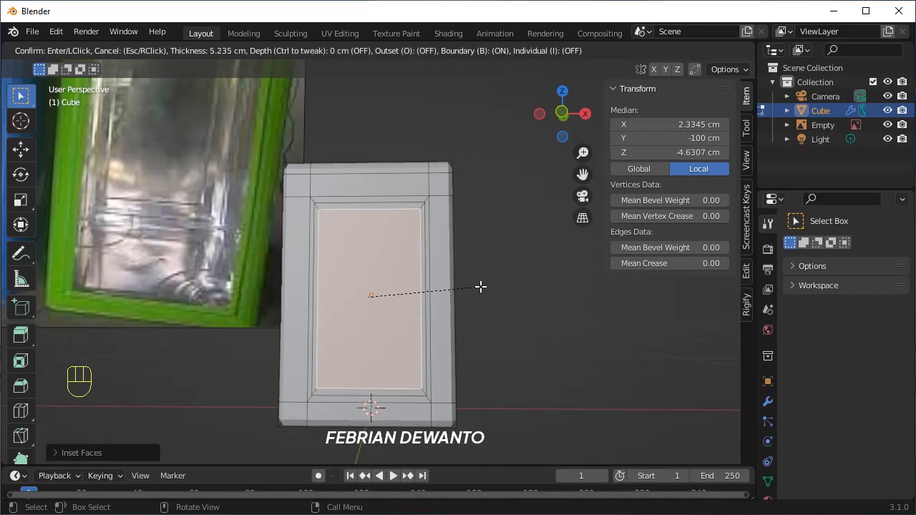
click(480, 286)
click(500, 276)
mouse_move(511, 265)
middle_down()
mouse_move(480, 272)
mouse_move(503, 276)
middle_up()
- Select the four faces of the outer border around the front panel and extrude them along normals by about 6.5 cm
click(412, 202)
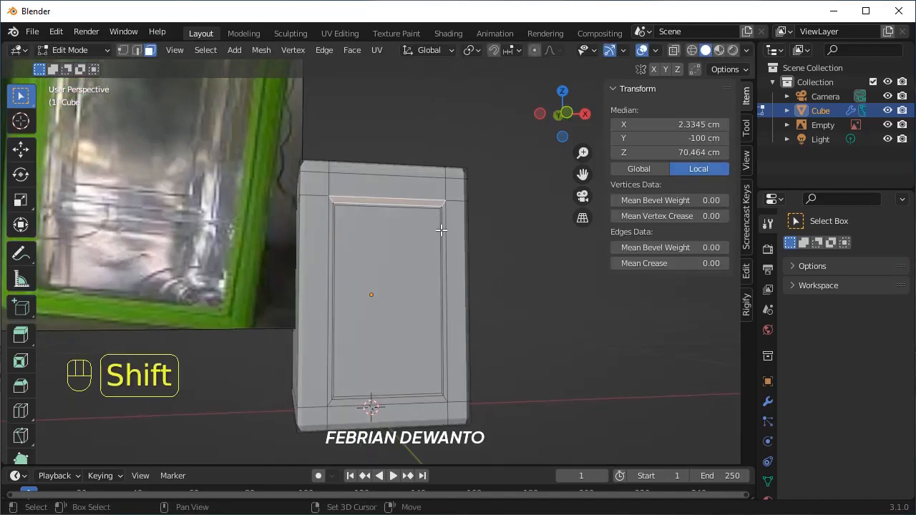
shift+click(448, 231)
click(514, 275)
scroll(507, 280, up, 2)
shift+click(446, 172)
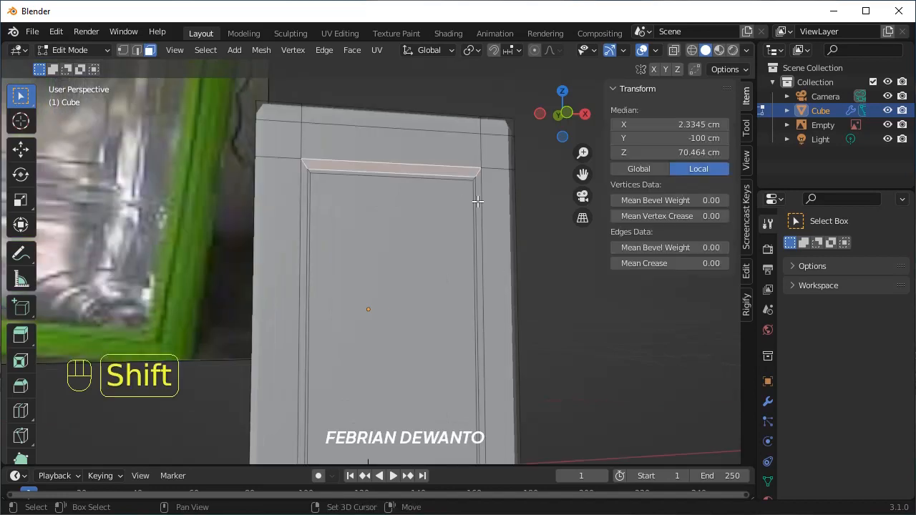
scroll(477, 202, down, 1)
shift+click(405, 433)
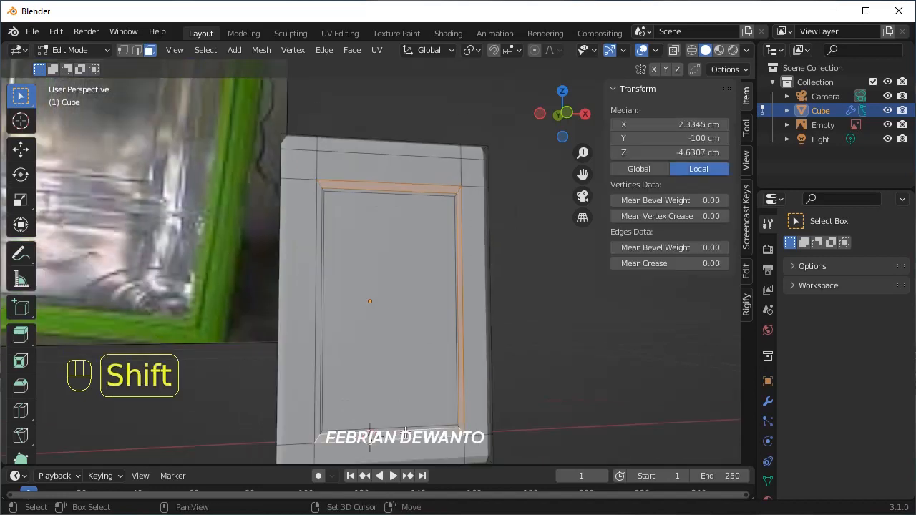
shift+click(318, 388)
key(alt+e)
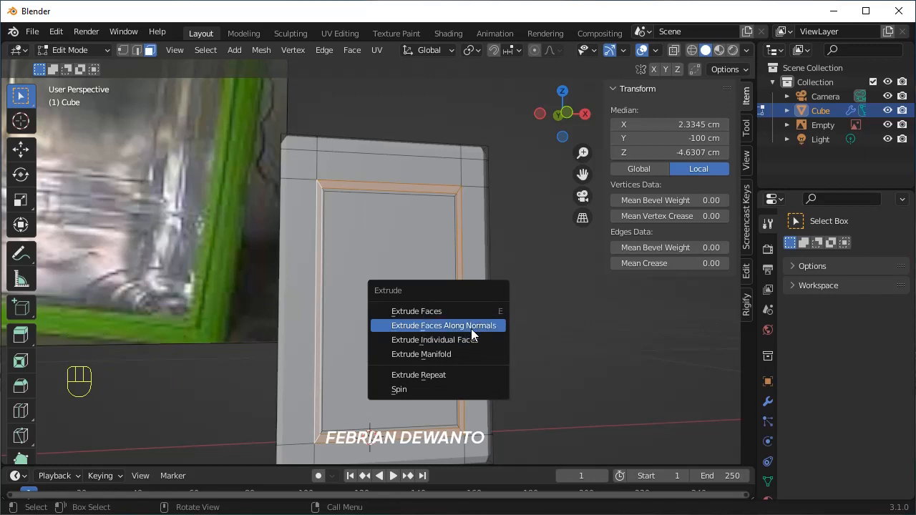
click(470, 326)
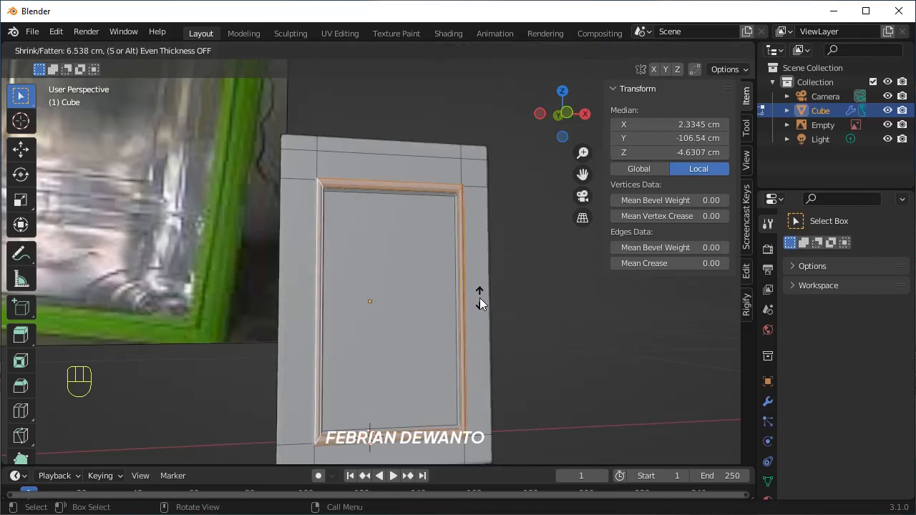
click(479, 298)
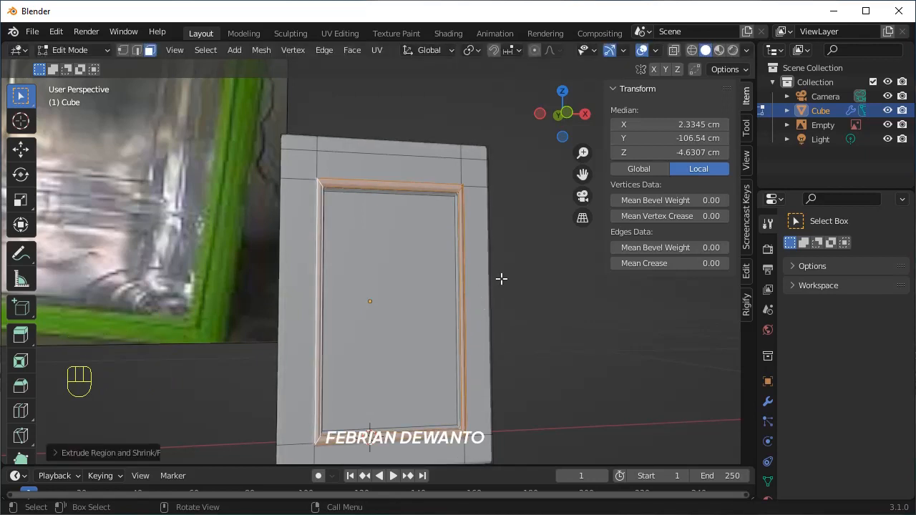
- In Object Mode, scale the reference image down to 0.072 and move it beside the box
key(Tab)
click(235, 260)
key(s)
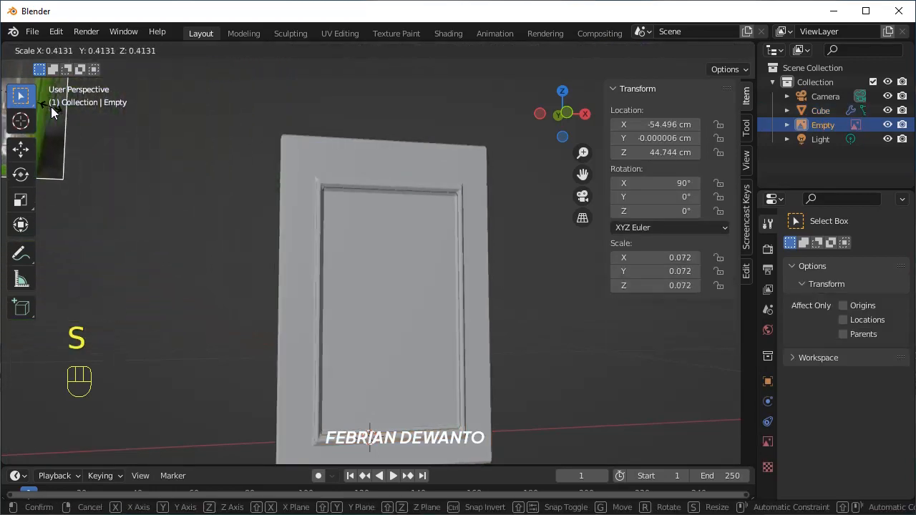
click(91, 168)
key(g)
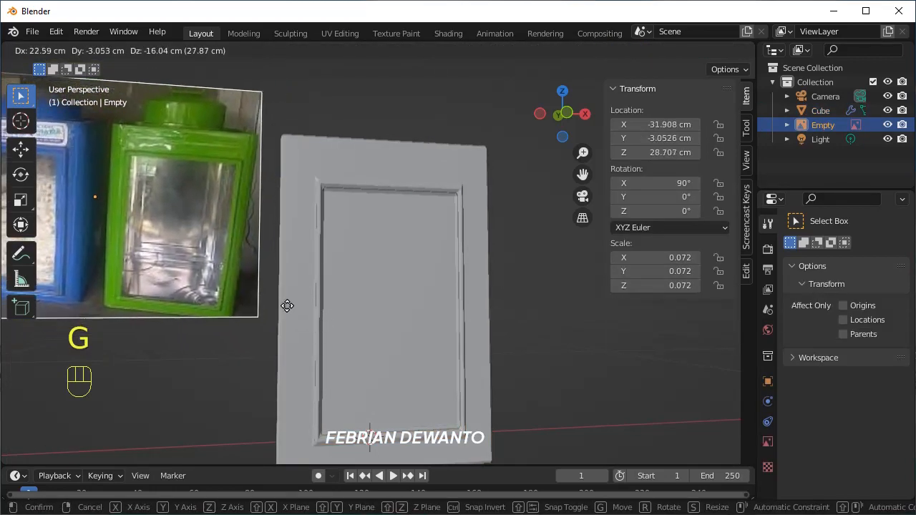
click(287, 305)
- Using edge selection, dissolve the two edges that cross the box's top face from front to back
middle_drag(486, 289, 520, 267)
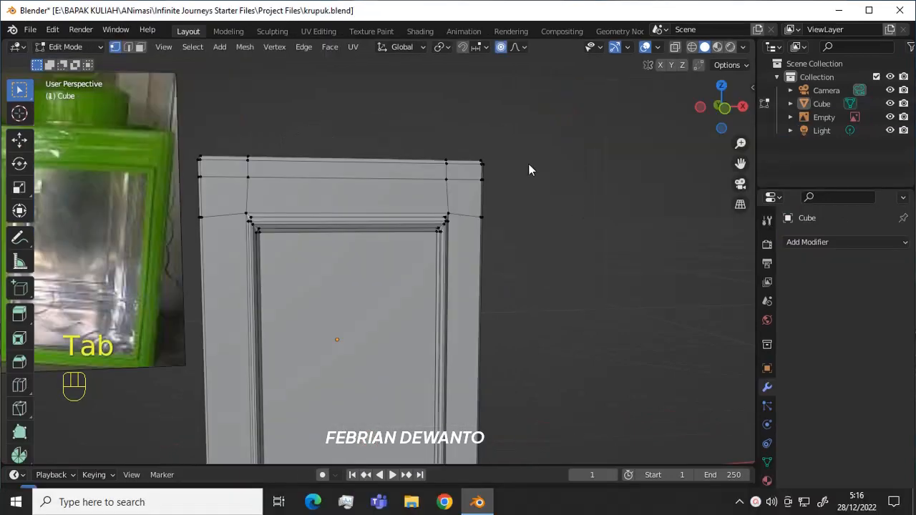
middle_drag(528, 163, 532, 250)
click(129, 47)
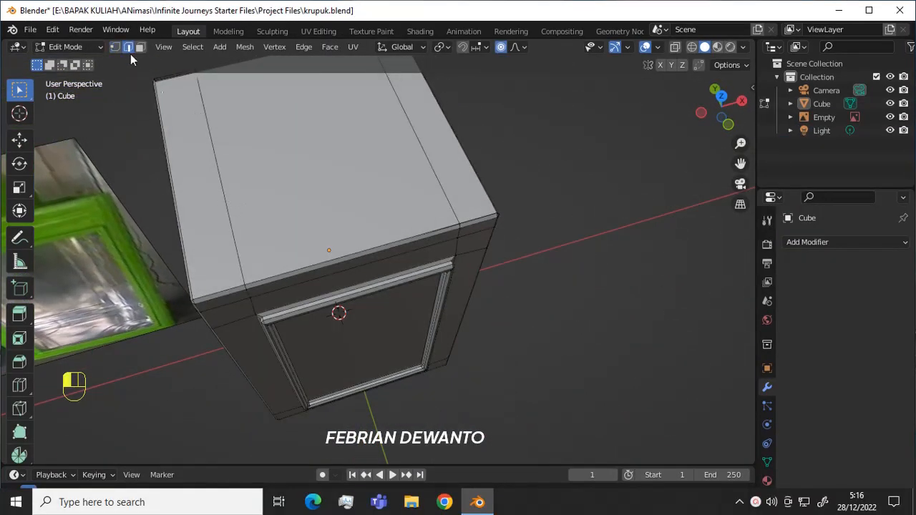
key(x)
click(226, 135)
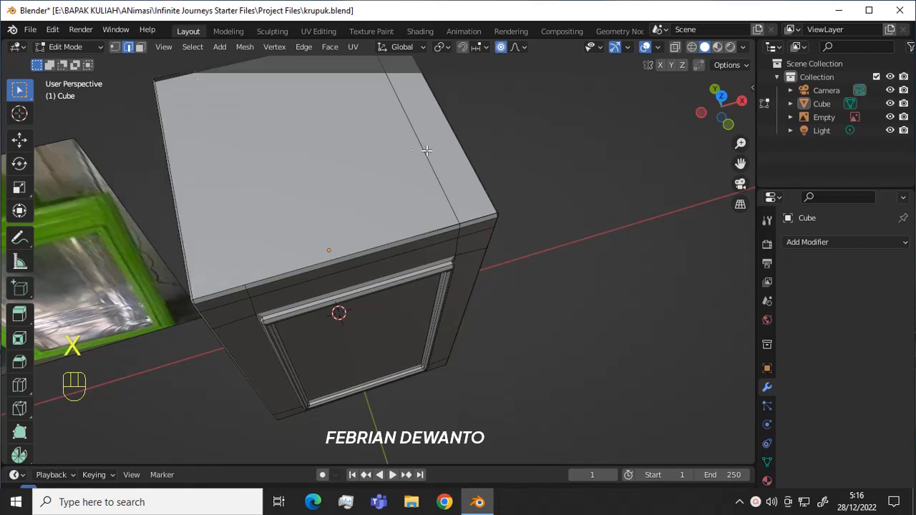
key(ctrl+z)
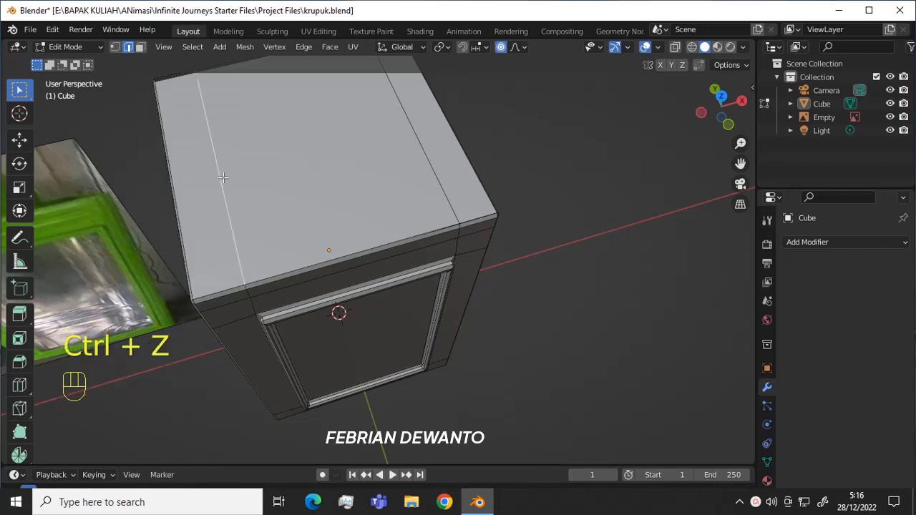
key(x)
click(219, 253)
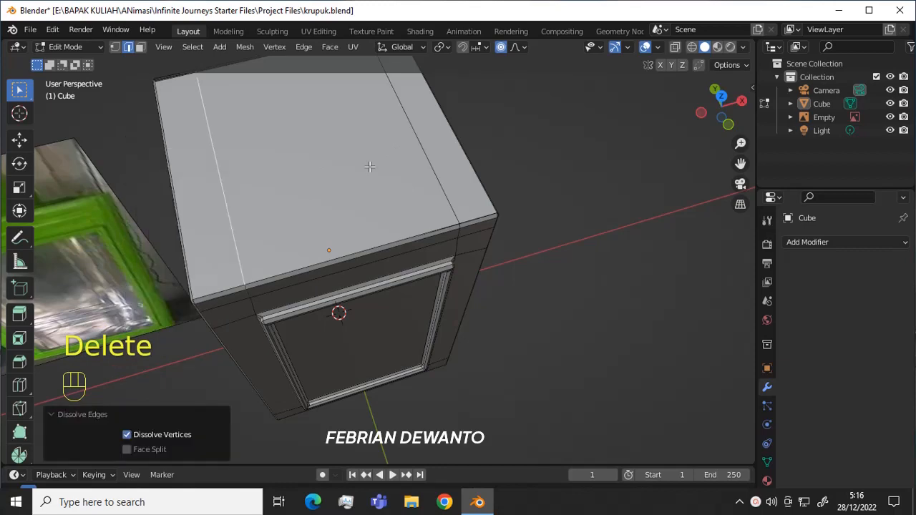
key(x)
click(229, 132)
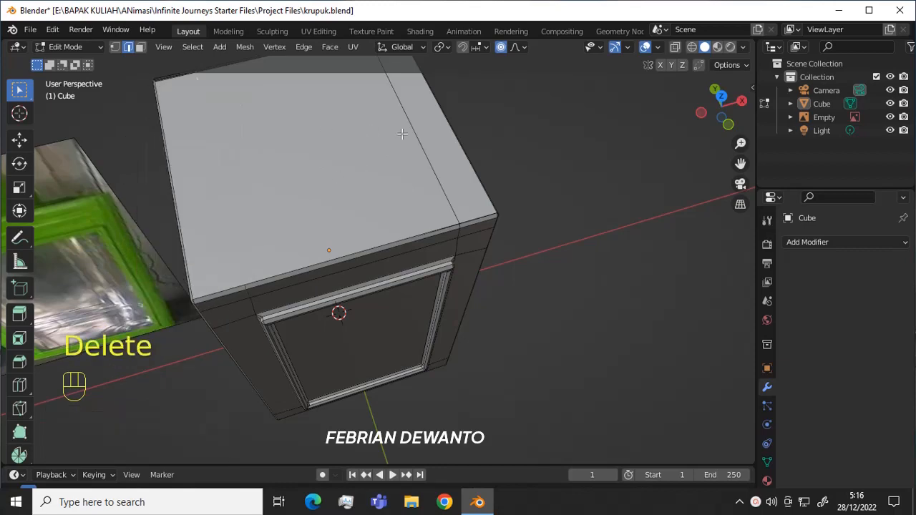
click(402, 133)
key(x)
click(415, 147)
- Search the add-on preferences for "LOOP" and check the details and enabled state of Mesh: LoopTools
middle_drag(292, 205, 179, 143)
click(52, 29)
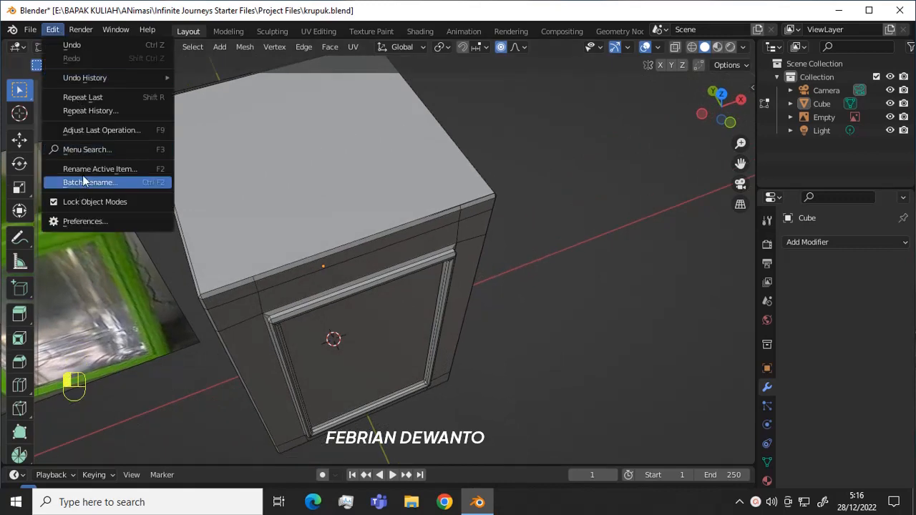
click(85, 221)
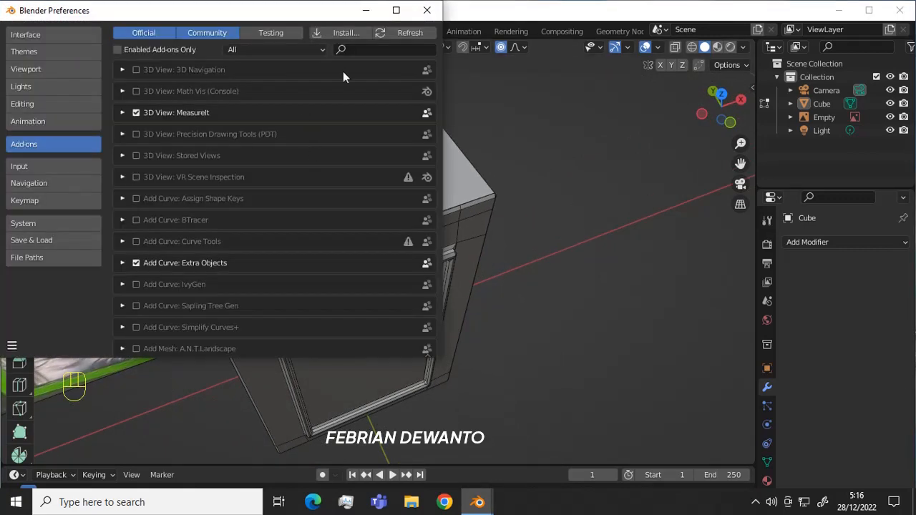
click(377, 51)
text(LOOP)
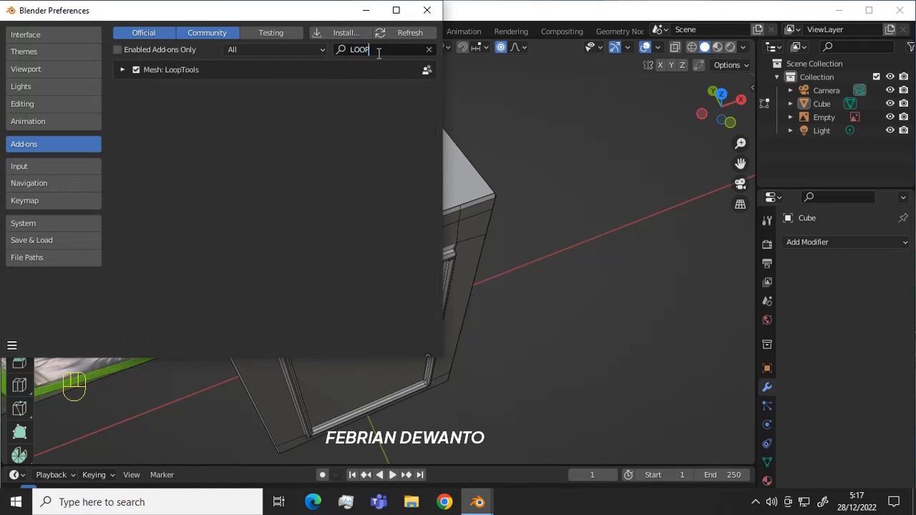
click(122, 71)
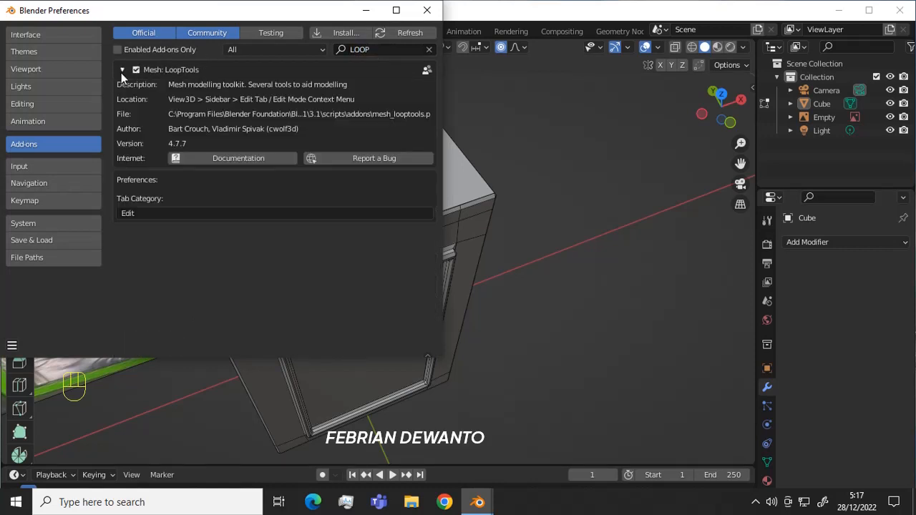
click(121, 71)
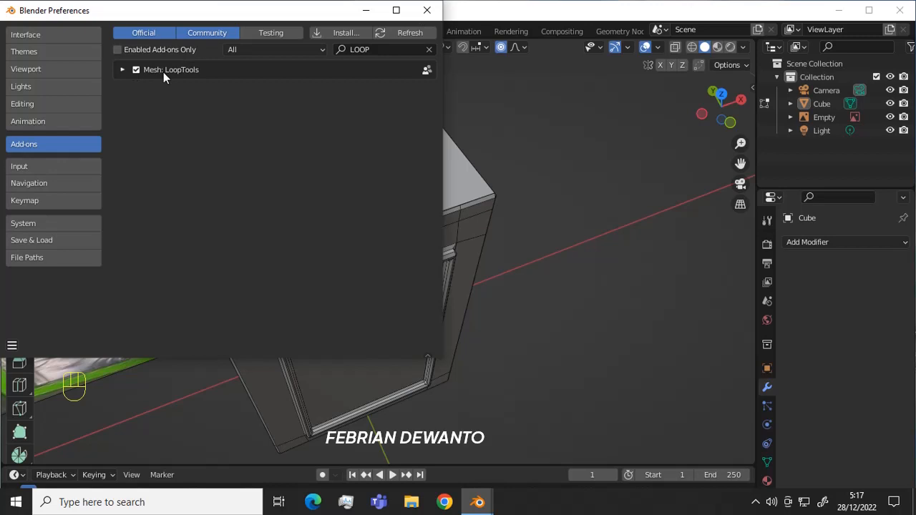
click(427, 10)
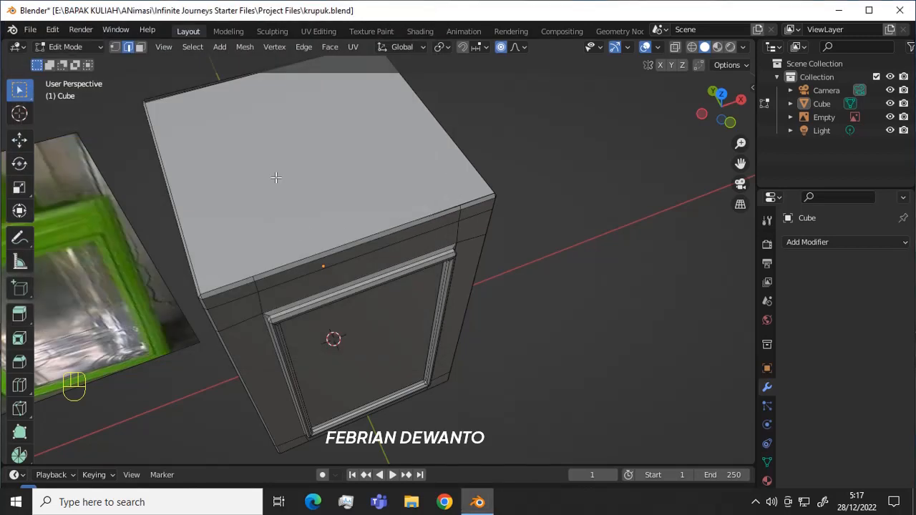
- Select the box's top face in face mode and subdivide it with 15 cuts
click(140, 46)
click(277, 146)
right_click(276, 144)
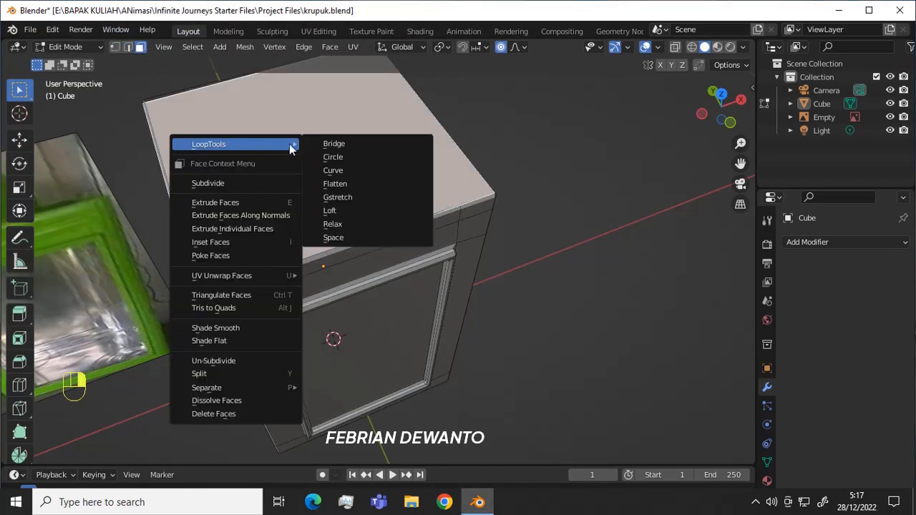
right_click(284, 110)
click(254, 148)
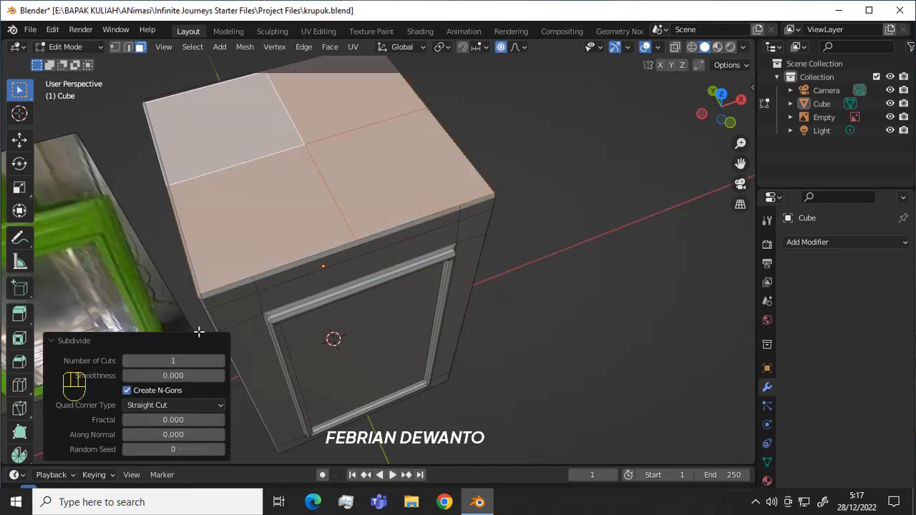
click(180, 360)
key(Return)
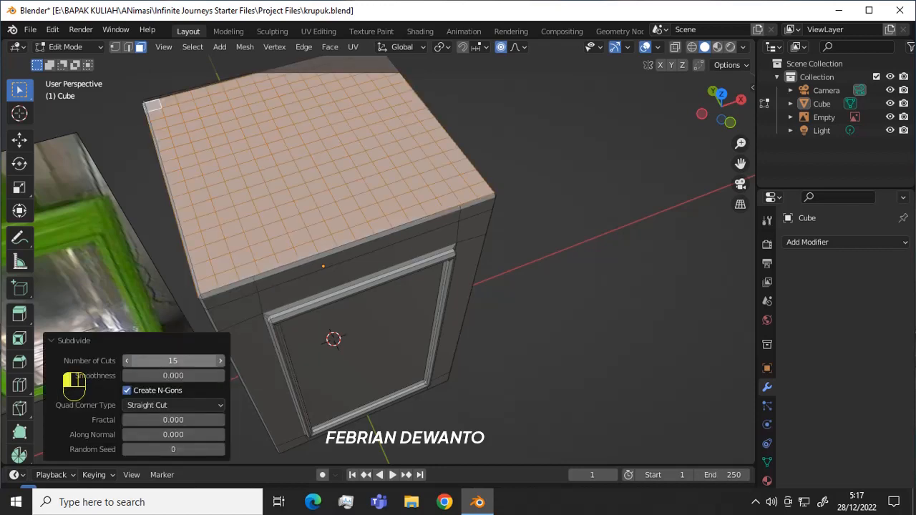
- In top view, select the central 8 × 8 block of top faces and reshape it with LoopTools Circle
key(KP_7)
scroll(327, 231, up, 1)
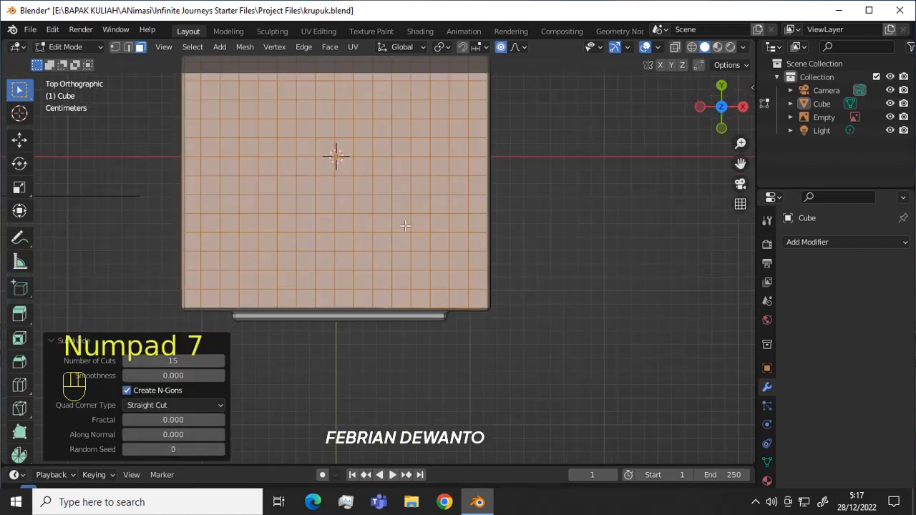
shift+middle_drag(523, 229, 528, 339)
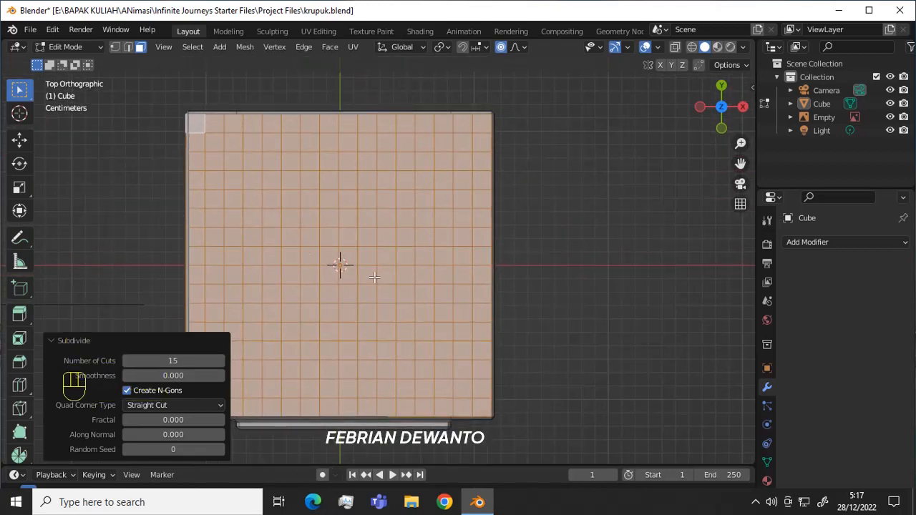
click(271, 202)
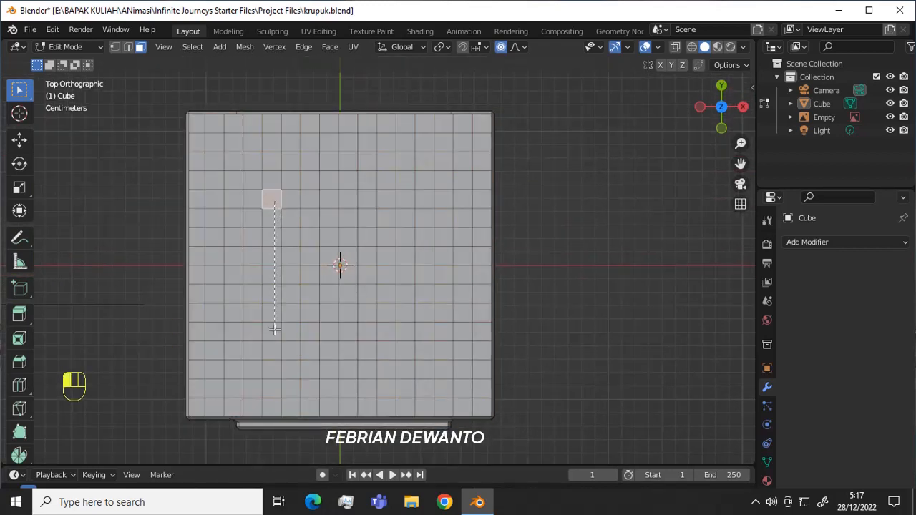
drag(380, 338, 408, 334)
middle_drag(461, 300, 470, 234)
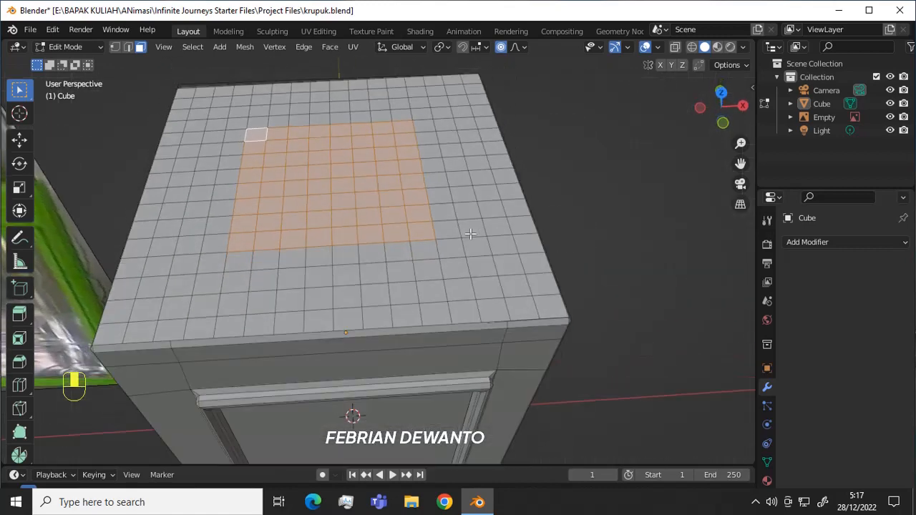
right_click(345, 194)
mouse_move(378, 157)
click(404, 168)
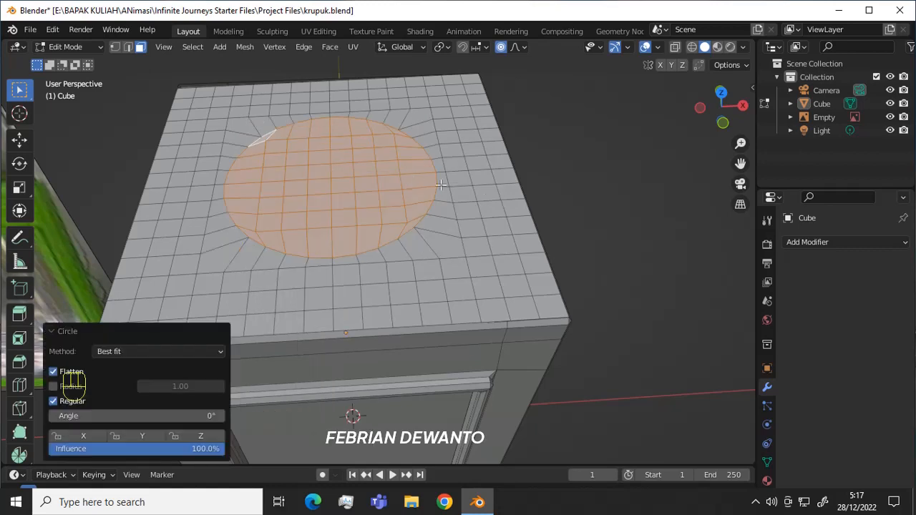
click(593, 195)
key(ctrl+z)
- Delete the faces inside the circle to make a round opening in the box's top
middle_drag(582, 198, 568, 164)
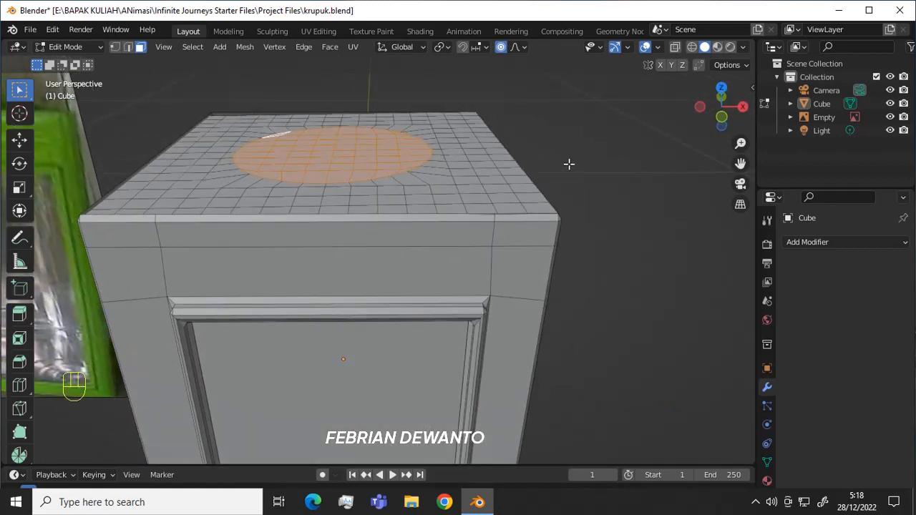
key(Delete)
click(540, 166)
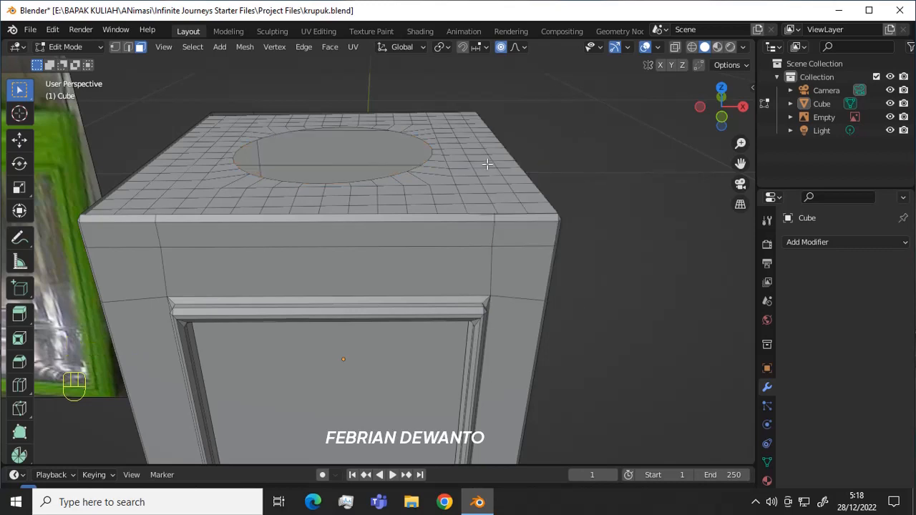
- Switch to edge selection and select the whole edge loop around the round opening
middle_drag(486, 165, 262, 161)
click(129, 47)
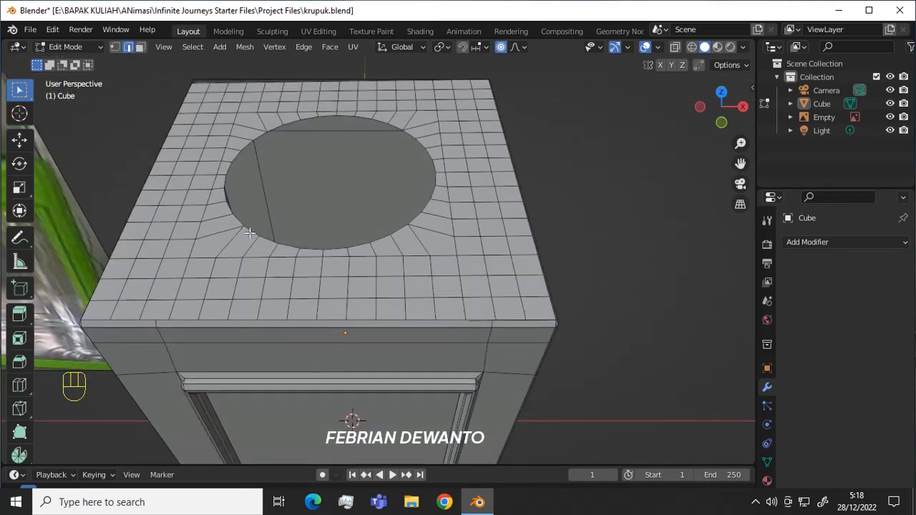
middle_drag(261, 235, 464, 185)
alt+click(239, 239)
key(KP_7)
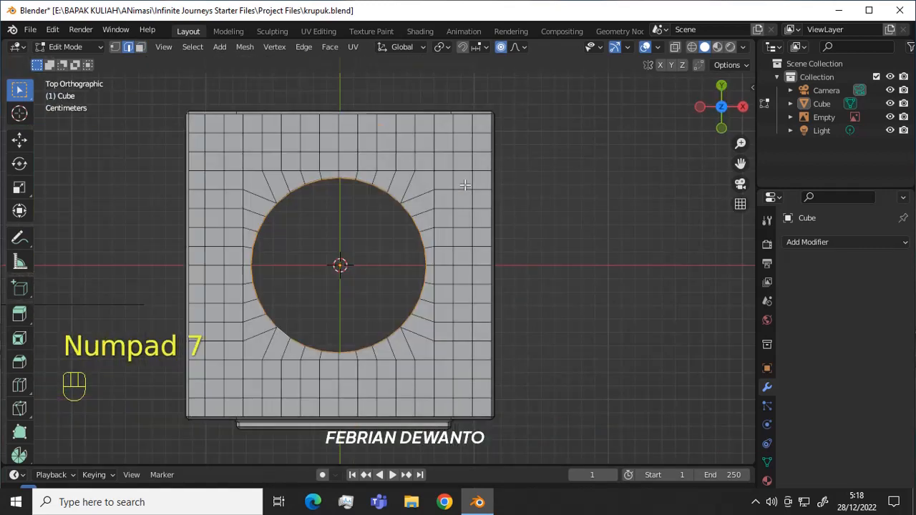
- Try extruding the opening's edge loop 4.7 cm upward along Z and insetting its rim, and undo both
key(KP_1)
key(e)
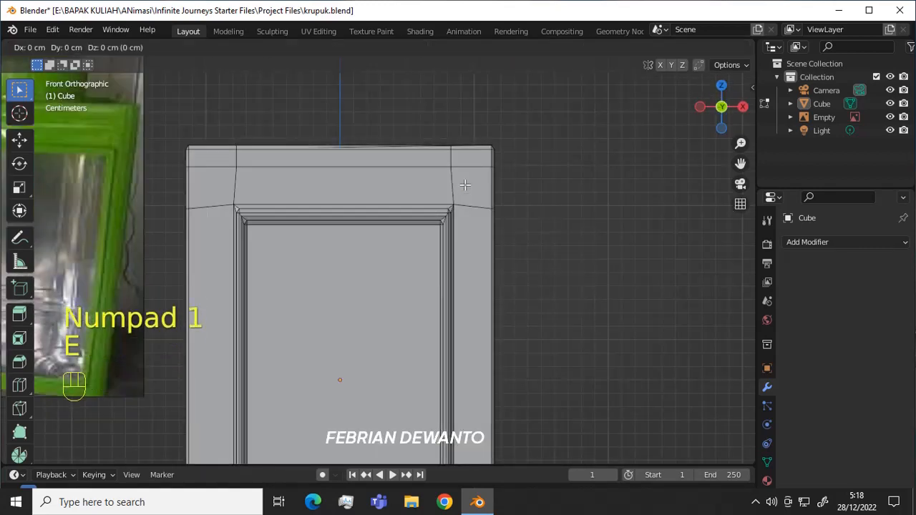
key(z)
click(464, 122)
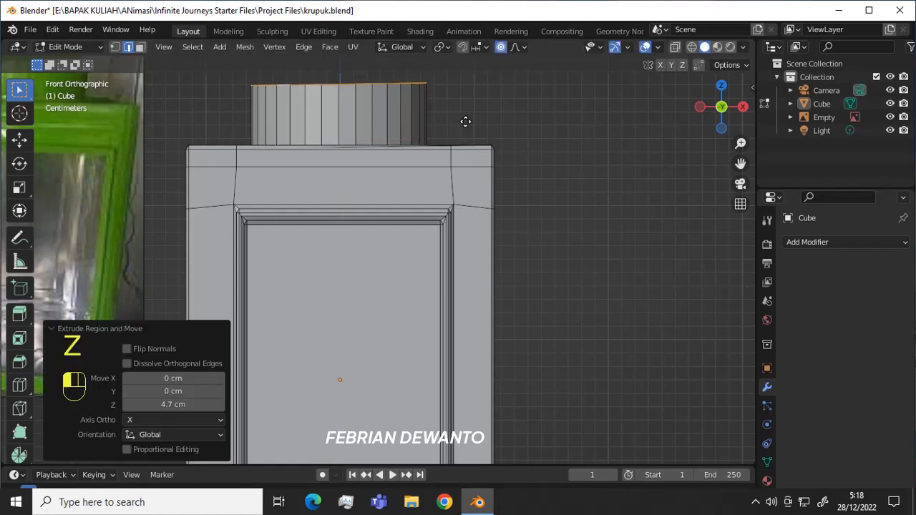
middle_drag(464, 123, 490, 243)
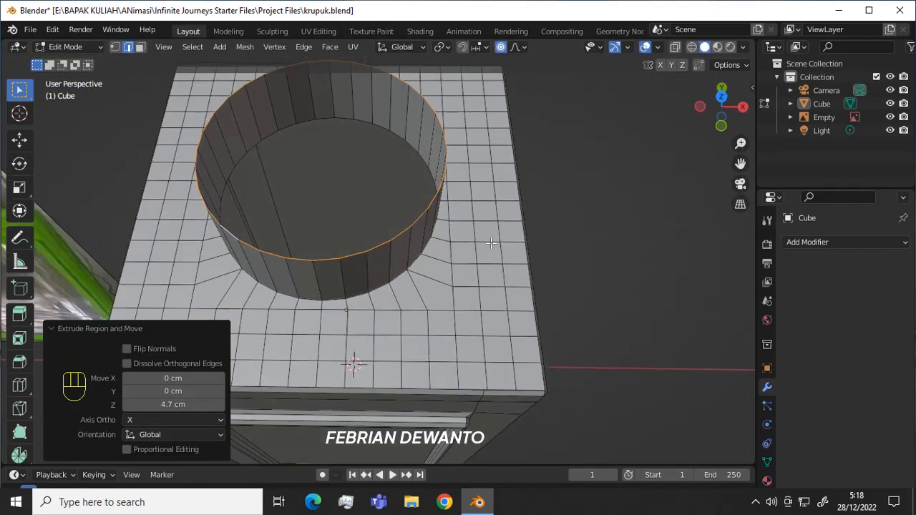
key(i)
click(480, 230)
key(ctrl+z)
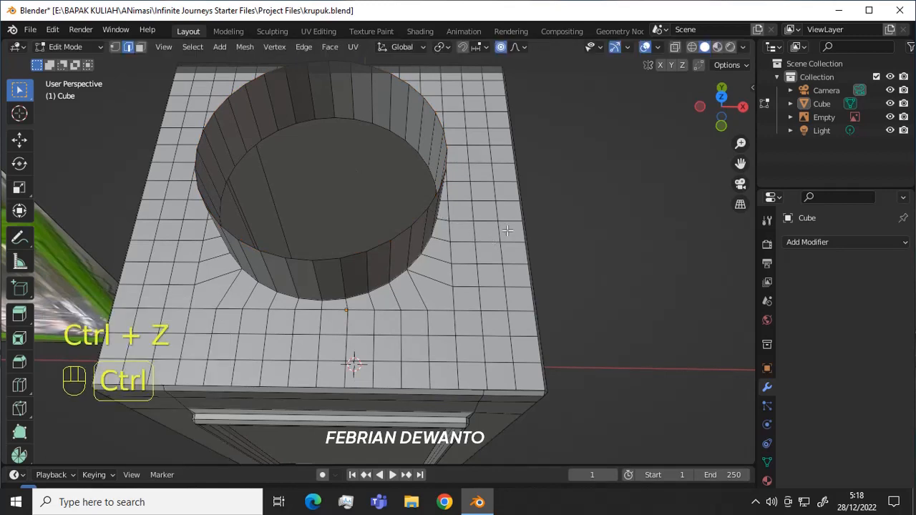
key(ctrl+z)
key(ctrl+z)
- From front view, extrude the opening's edge loop about 4.9 cm upward along Z as a neck, and return to Object Mode
key(KP_1)
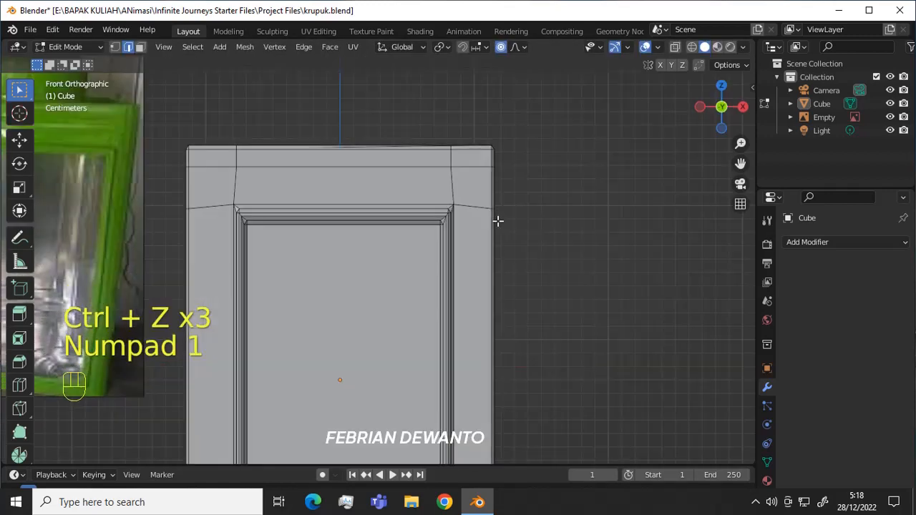
key(e)
key(z)
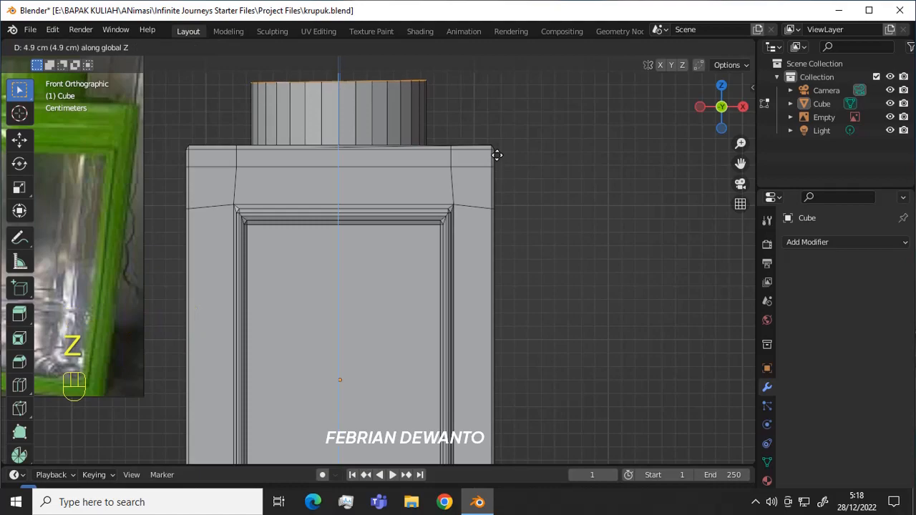
click(496, 152)
middle_drag(568, 178, 506, 210)
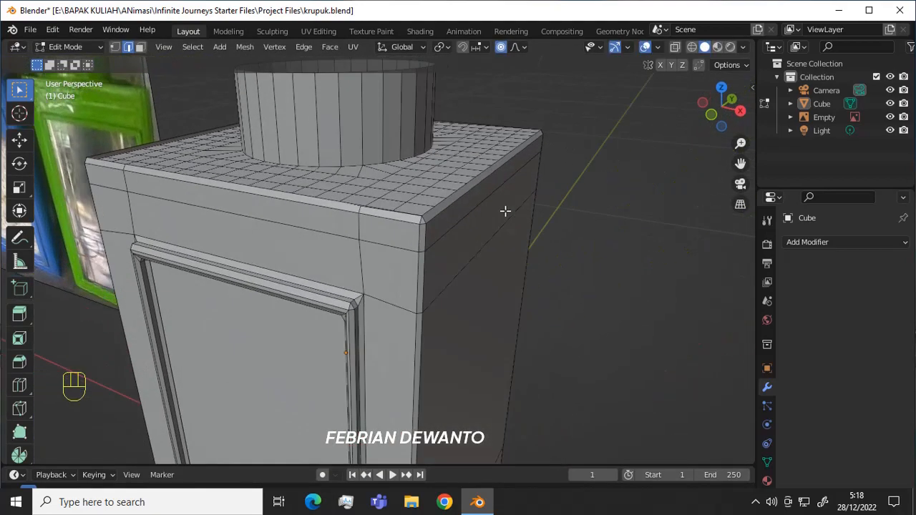
scroll(505, 210, down, 2)
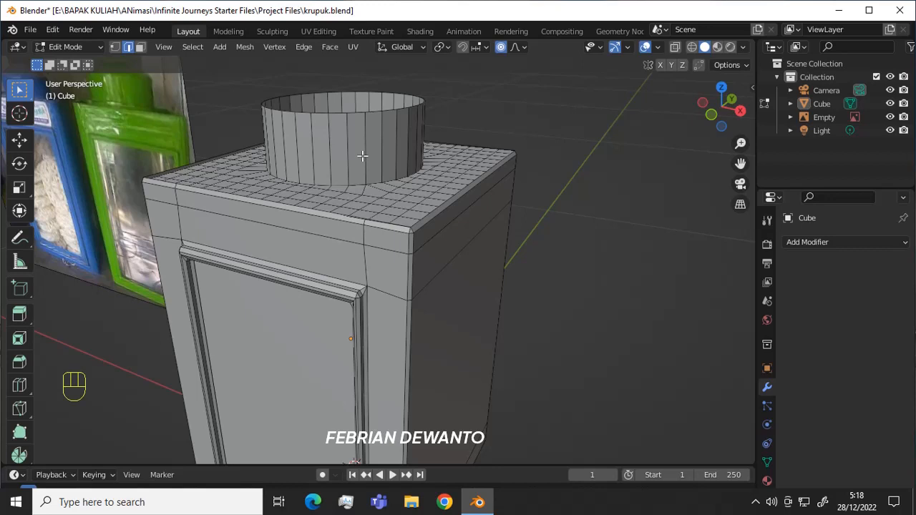
key(Tab)
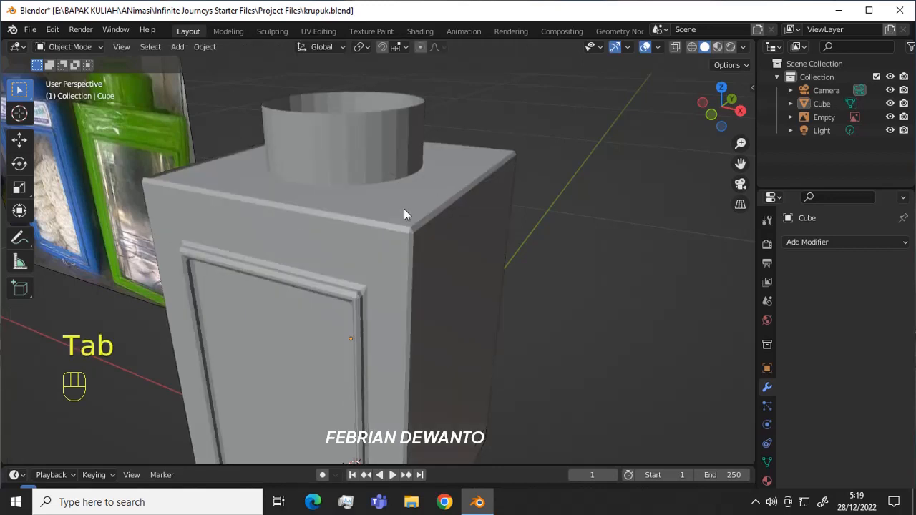
right_click(403, 209)
click(403, 209)
right_click(378, 156)
click(379, 156)
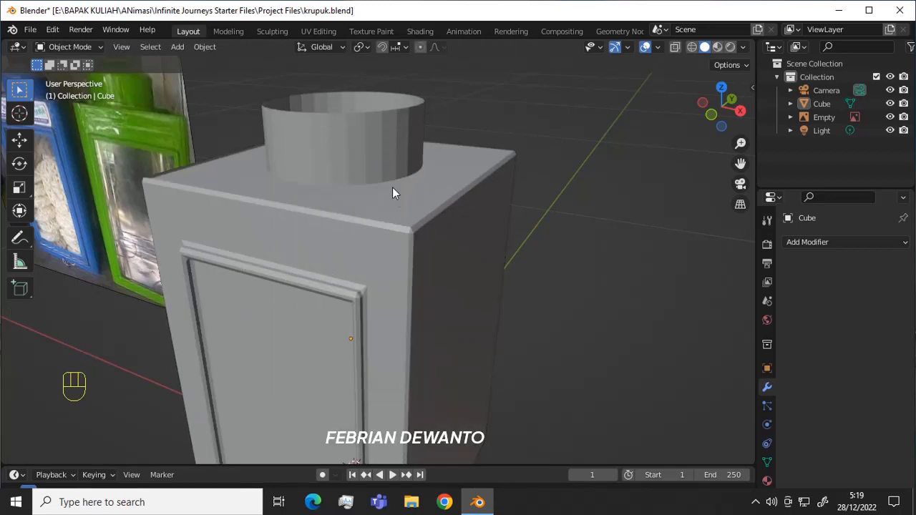
middle_drag(392, 193, 457, 176)
key(ctrl+z)
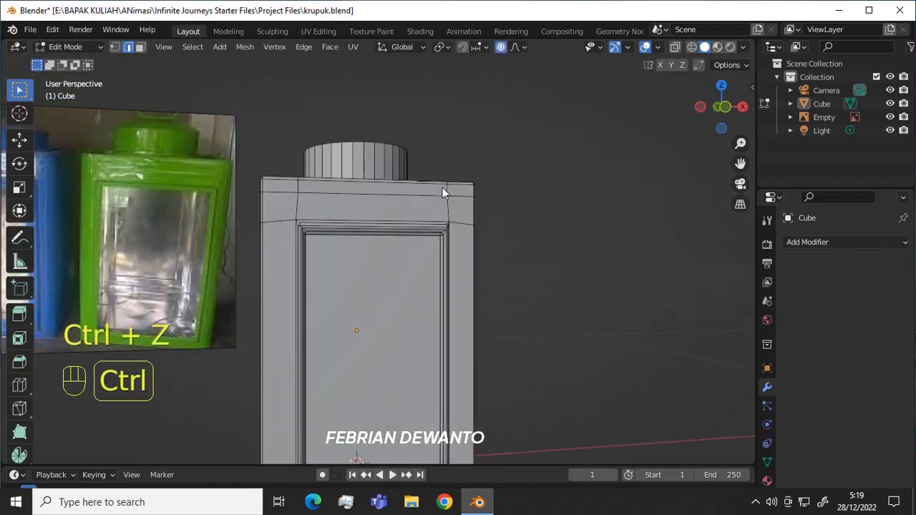
key(ctrl+z)
key(Tab)
middle_drag(448, 207, 445, 230)
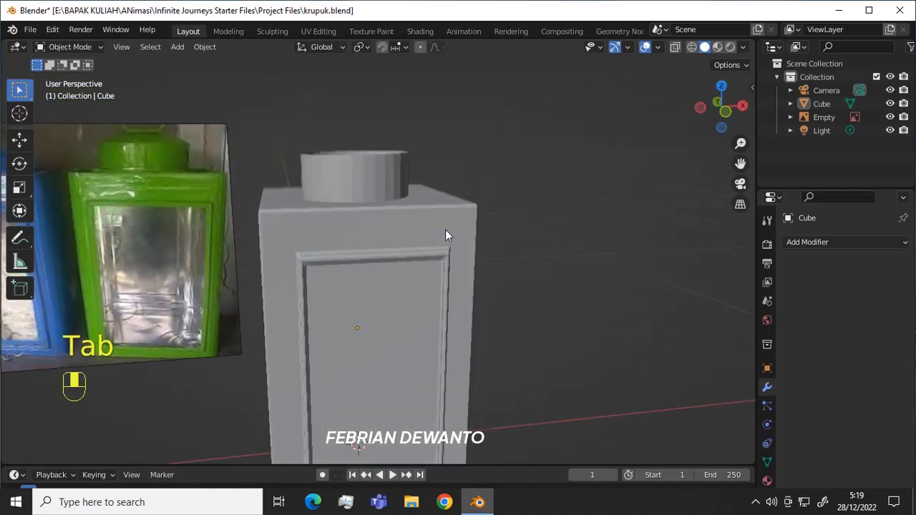
- Select the box, enter Edit Mode and select the neck's full ring of side faces using face selection
click(398, 233)
middle_drag(423, 190, 392, 206)
scroll(418, 242, up, 3)
key(Tab)
alt+click(347, 183)
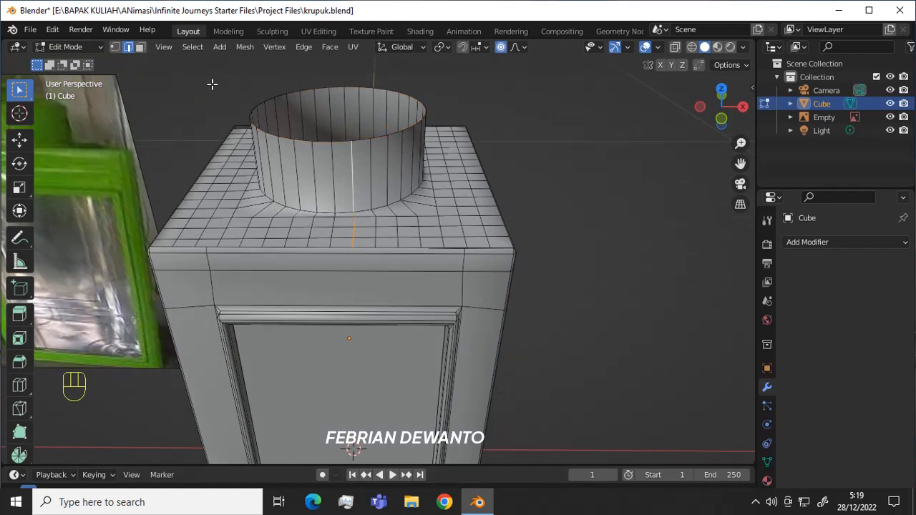
click(140, 47)
alt+click(345, 186)
middle_drag(345, 187, 447, 187)
scroll(447, 187, down, 4)
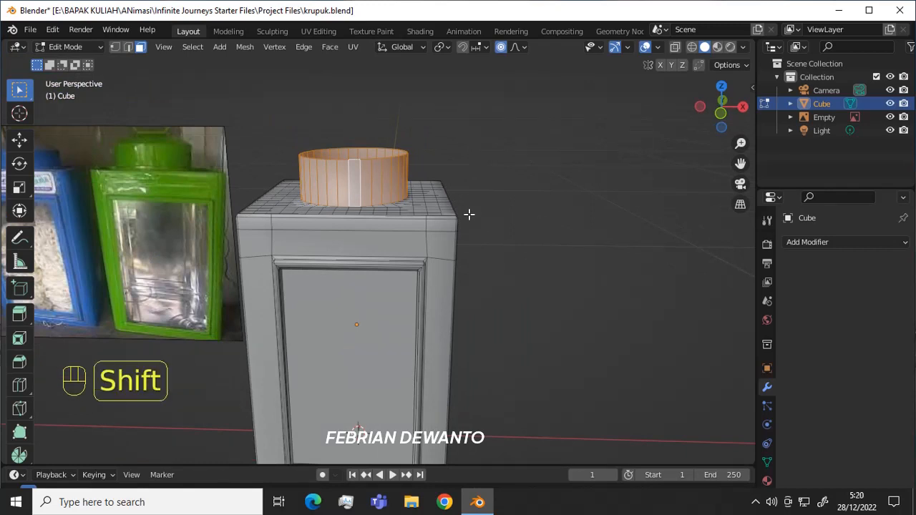
- Try duplicating the neck's ring of faces upward and sliding the copy's vertices, and undo it
key(shift+d)
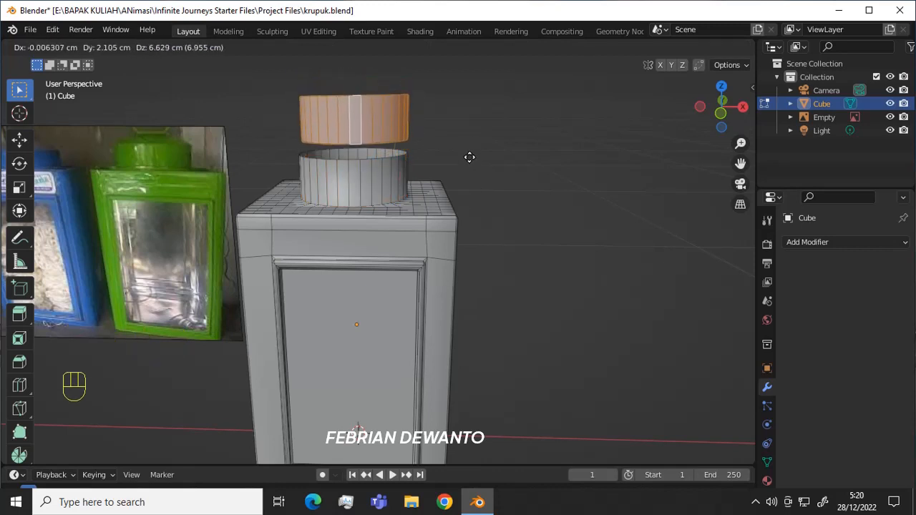
key(g)
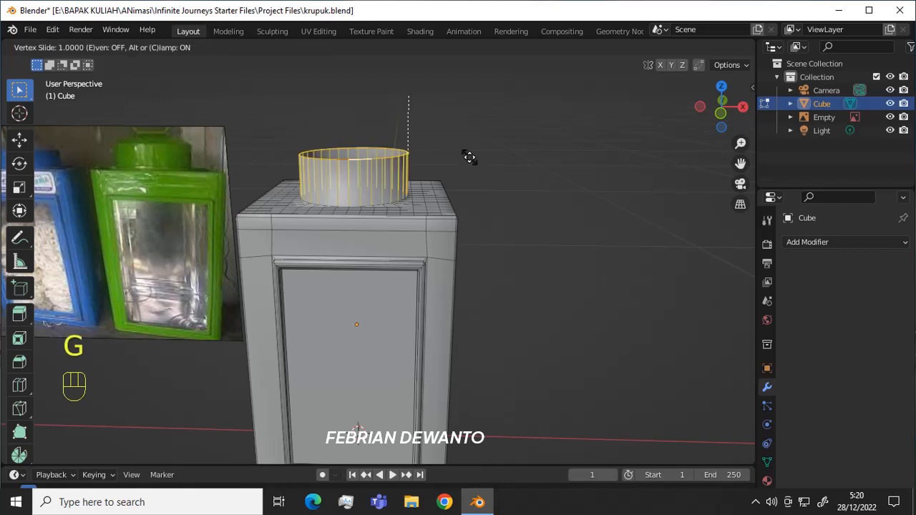
click(468, 127)
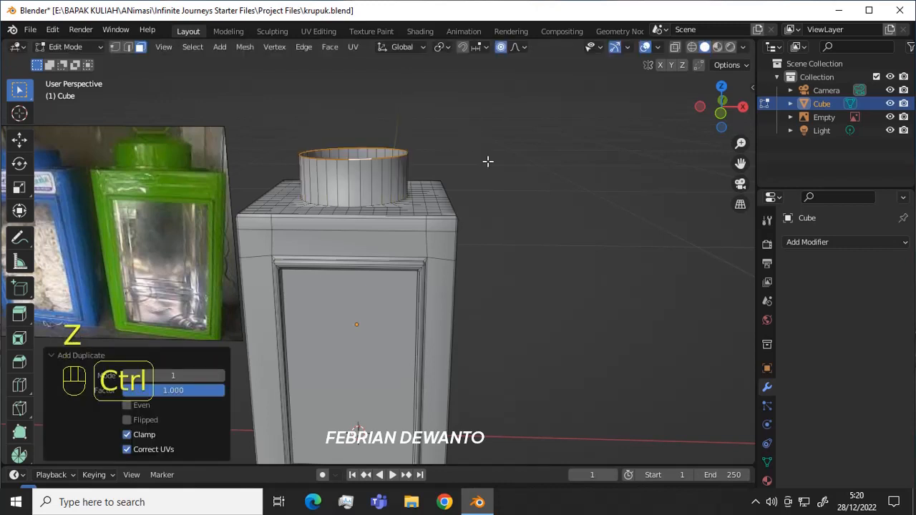
key(ctrl+z)
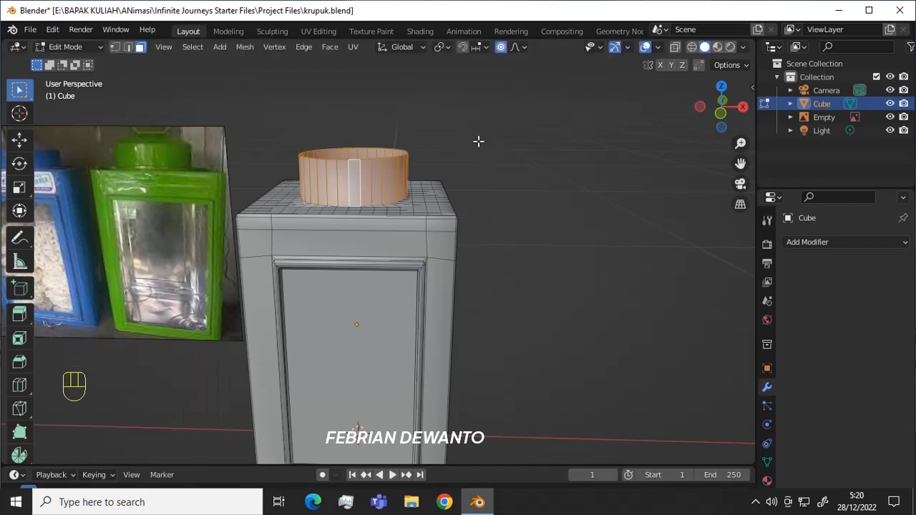
key(ctrl+z)
- Try duplicating the neck's face ring in place and moving the copy upward along Z, and undo everything
alt+click(356, 185)
key(shift+d)
right_click(359, 133)
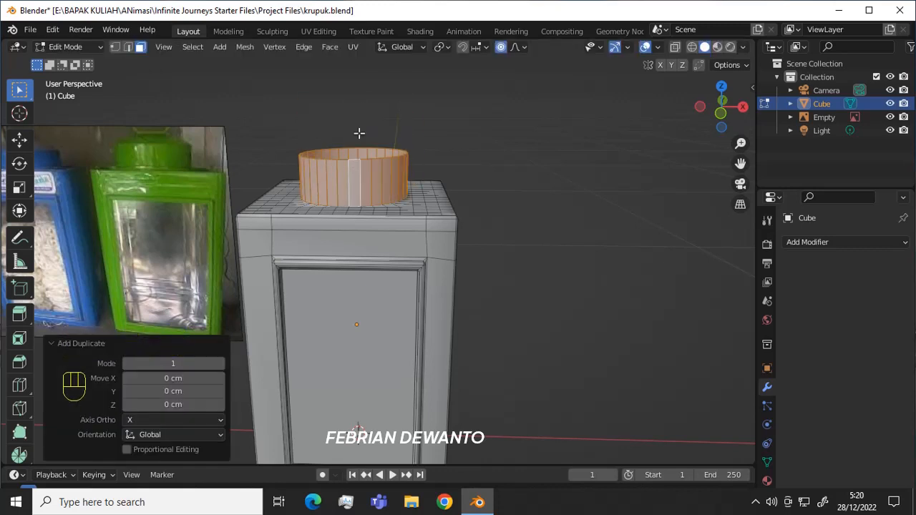
key(g)
key(z)
click(363, 94)
key(ctrl+z)
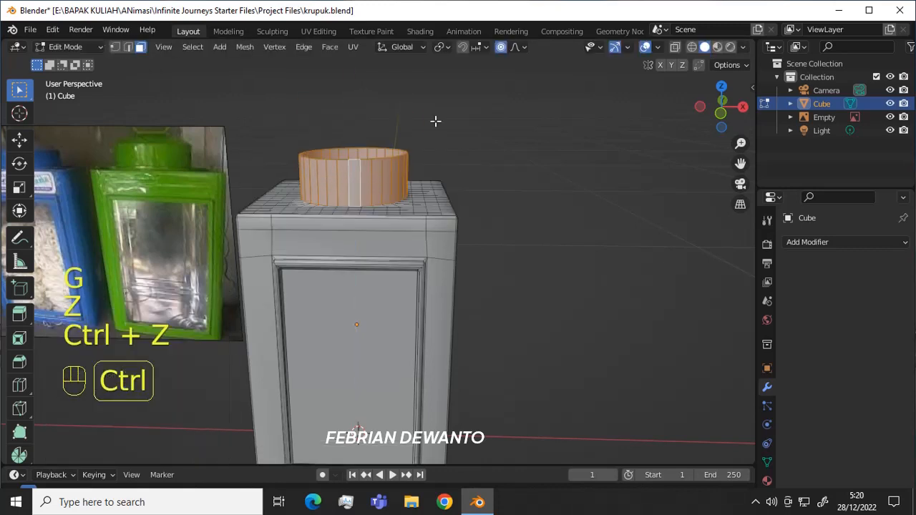
key(ctrl+z)
key(ctrl+z)
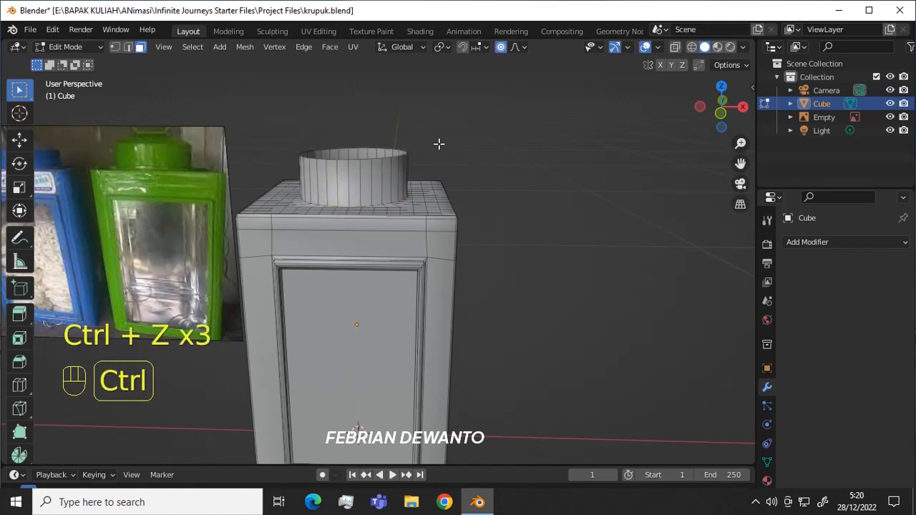
- Reselect the neck's face ring, try duplicating it about 6.6 cm away and vertex-sliding the copy, and undo the attempt
alt+click(362, 180)
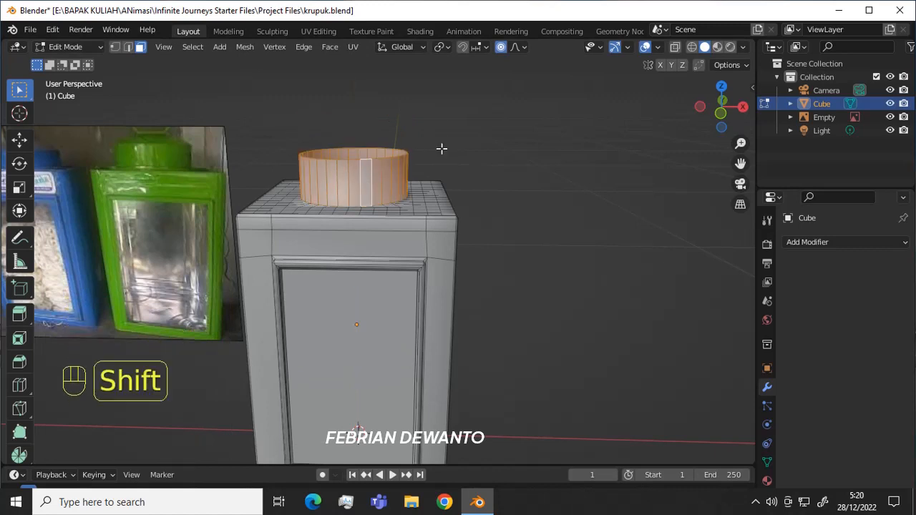
key(shift+d)
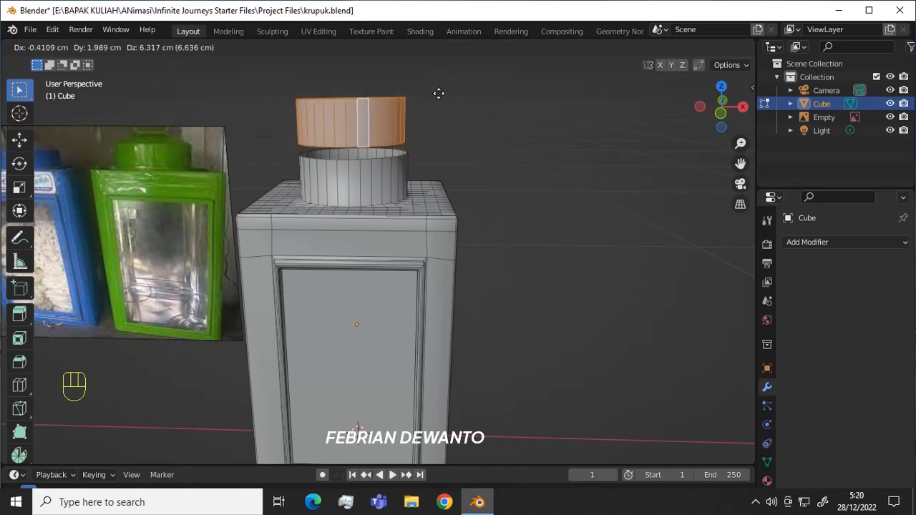
right_click(439, 91)
key(g)
key(g)
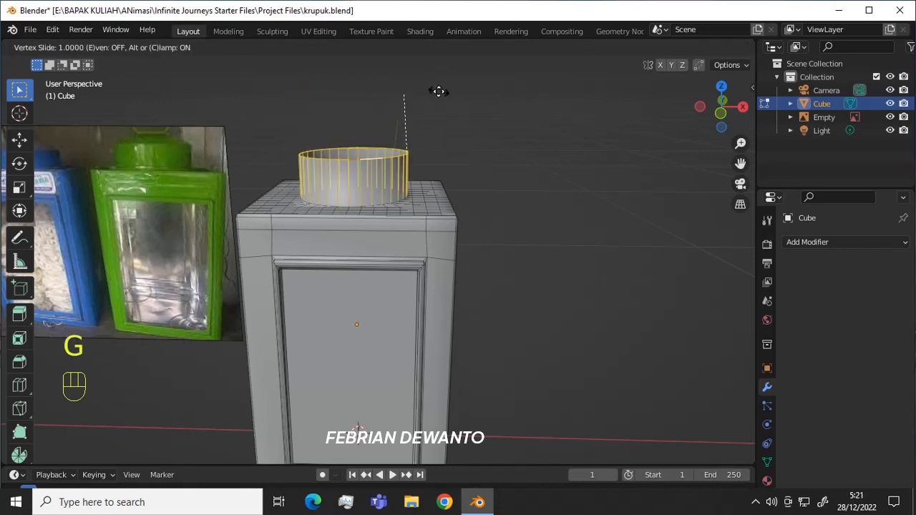
key(z)
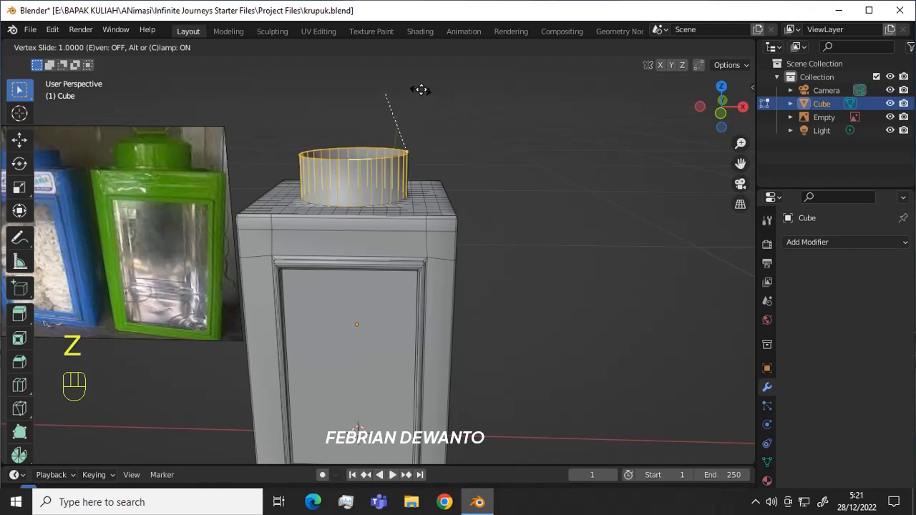
click(497, 122)
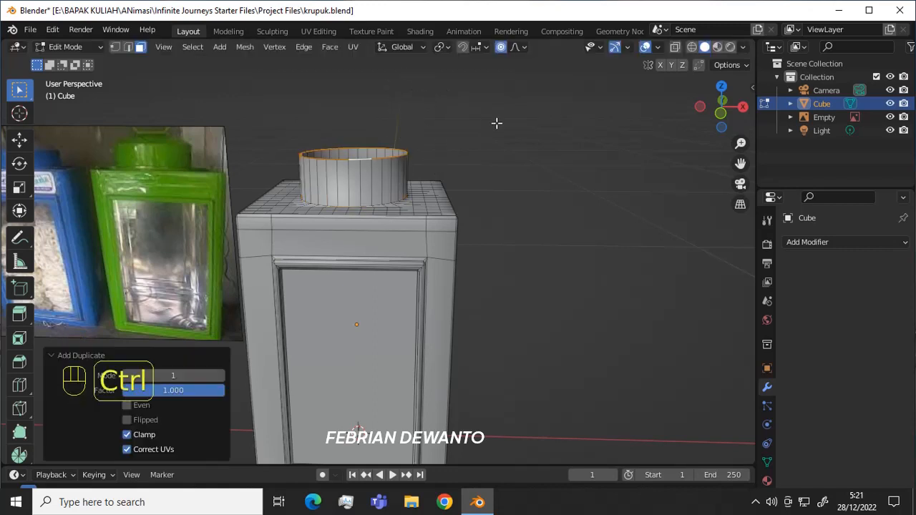
key(ctrl+z)
key(ctrl+z)
- Select the neck's ring of faces and duplicate it, placing the copy about 6 cm higher in Z and 1.9 cm along Y
alt+click(356, 179)
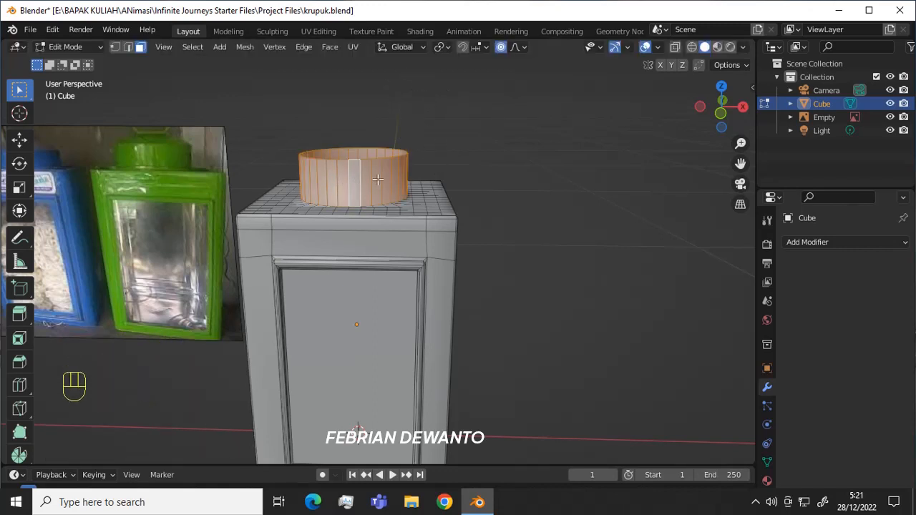
click(790, 104)
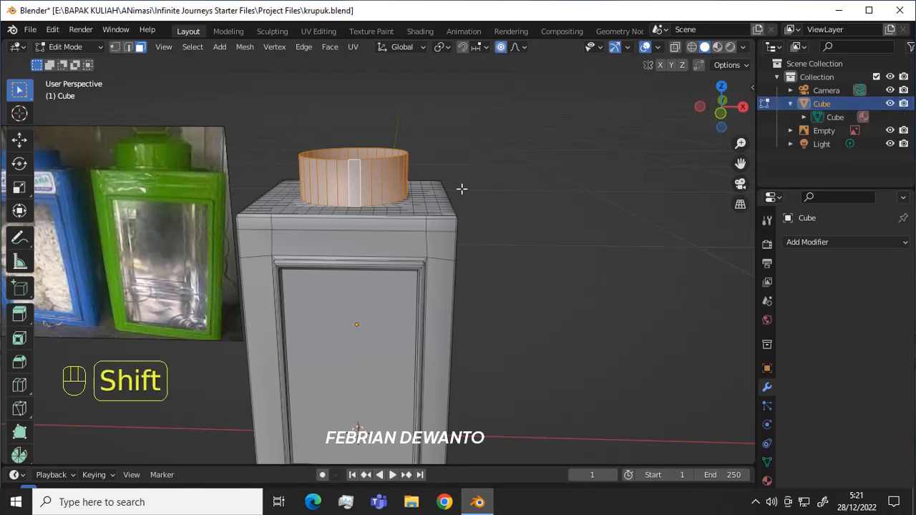
key(shift+d)
click(460, 133)
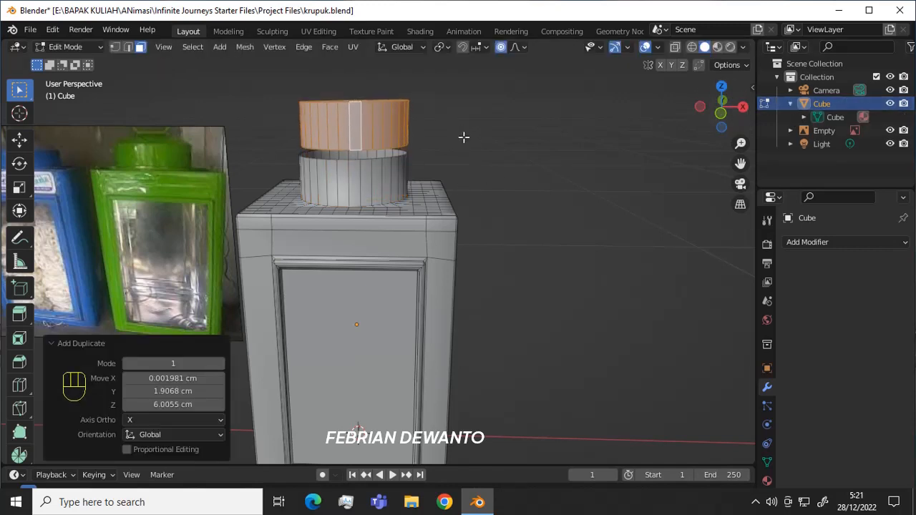
- Try moving the duplicated ring along Y from the top view, and undo the move
key(KP_7)
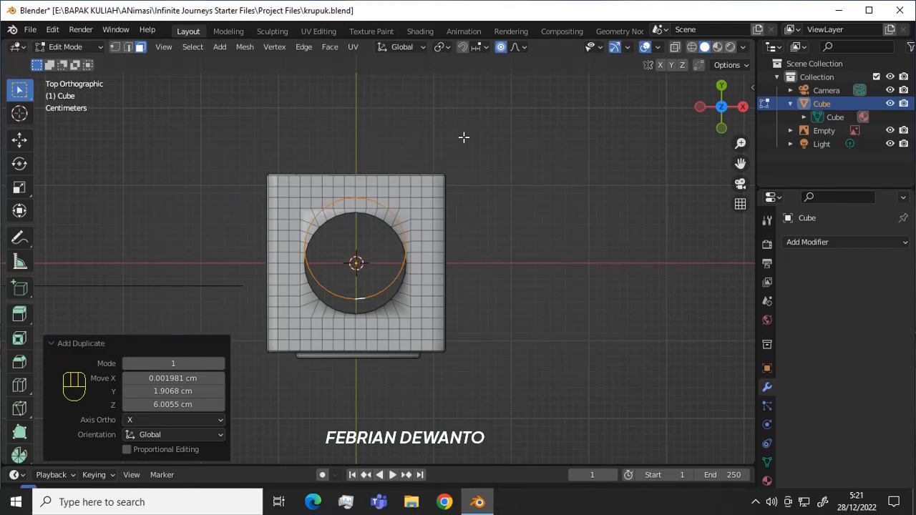
key(g)
key(y)
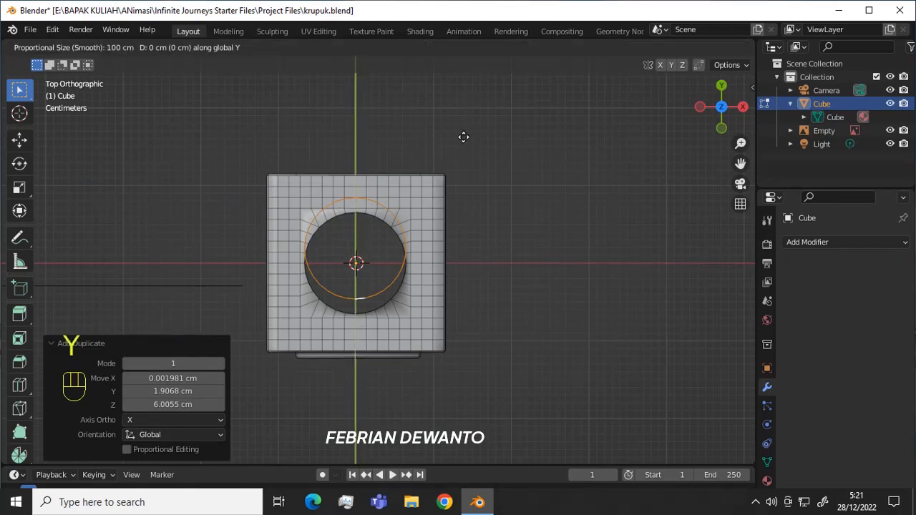
click(465, 143)
key(ctrl+z)
- Separate the duplicated ring of faces by selection into its own object, return to Object Mode and select that object
middle_drag(493, 245, 490, 139)
right_click(373, 128)
mouse_move(372, 129)
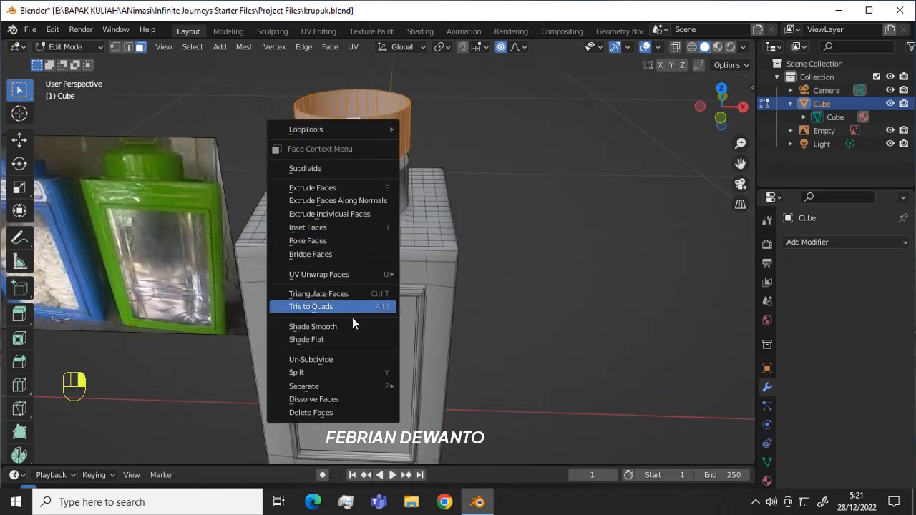
mouse_move(345, 381)
click(428, 384)
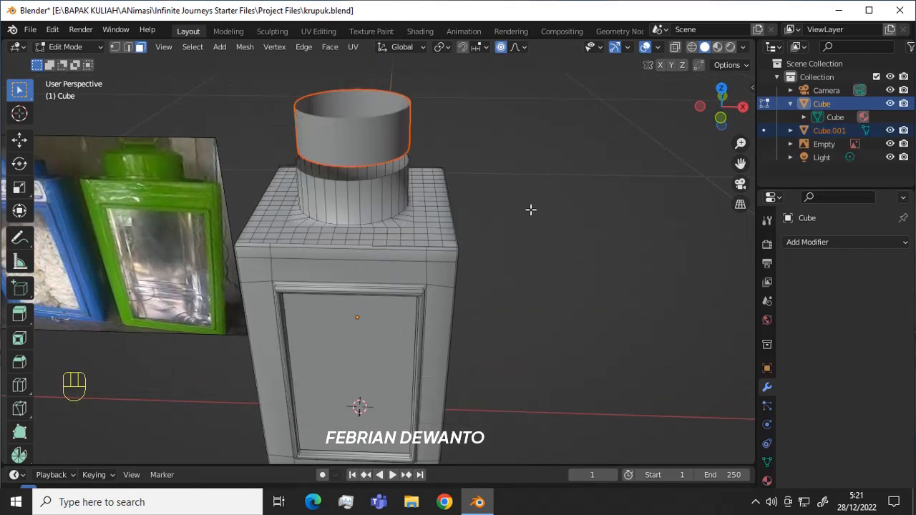
key(Tab)
middle_drag(480, 303, 515, 231)
click(367, 151)
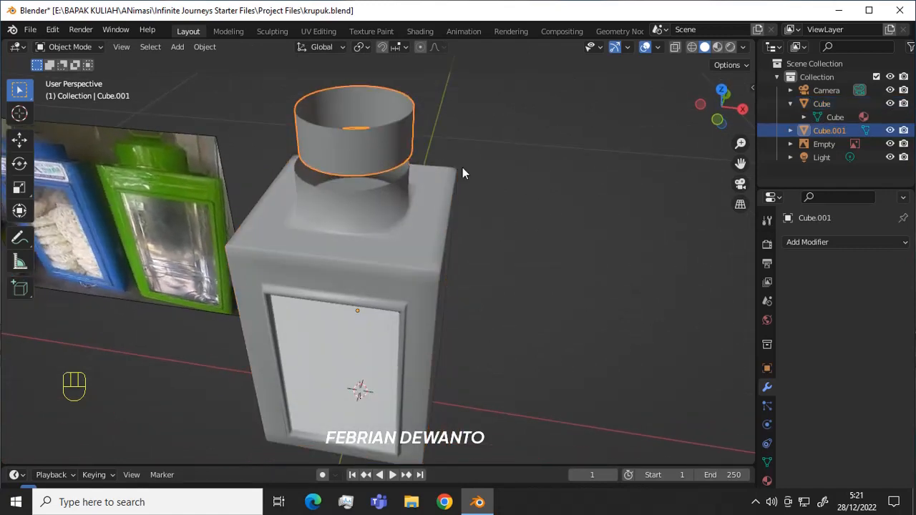
middle_drag(464, 169, 517, 205)
- Rename the box object Kaleng and the separated ring object Tutup
click(811, 104)
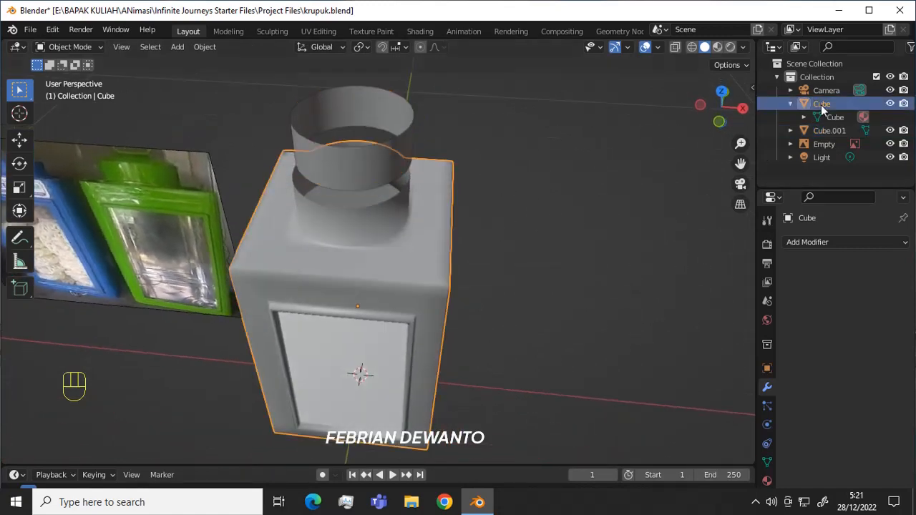
double_click(821, 104)
text(Kaleng)
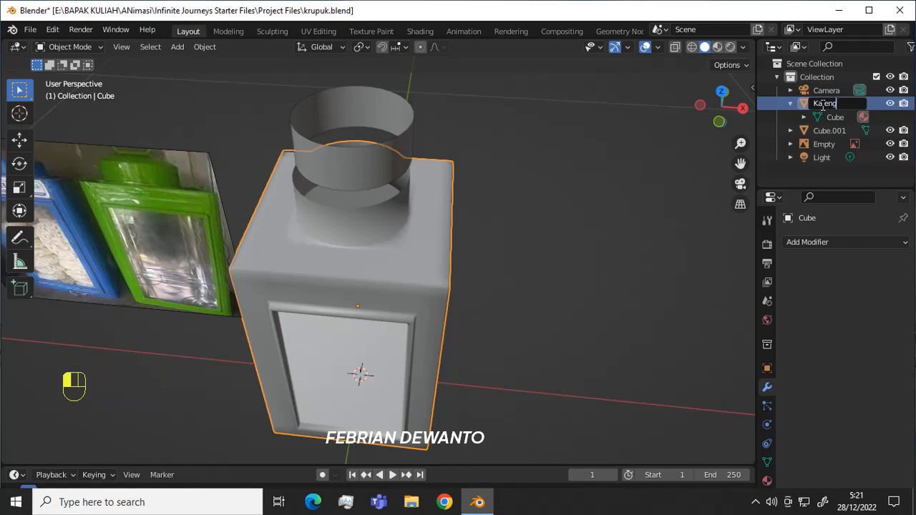
key(Return)
click(837, 103)
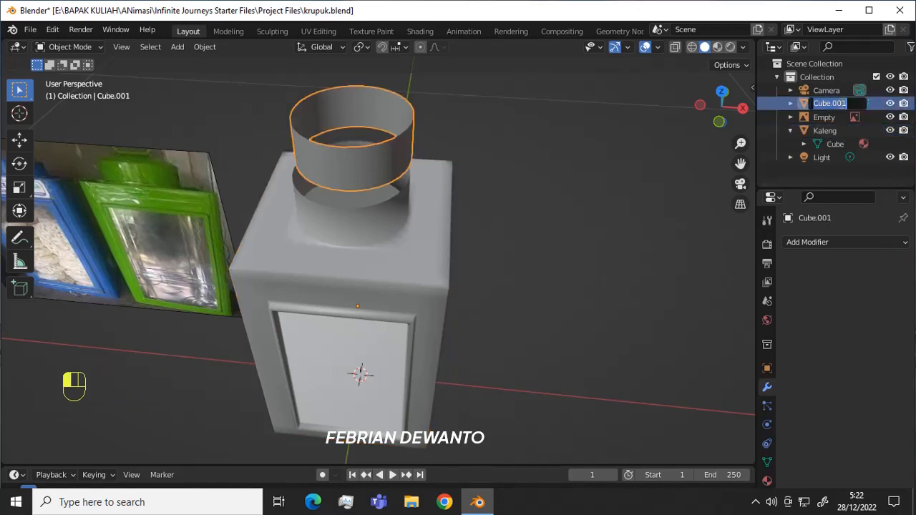
text(Tutup)
key(Return)
- Add a Solidify modifier to the Tutup ring and set its thickness to 3 cm
middle_drag(514, 206, 519, 148)
scroll(516, 151, down, 1)
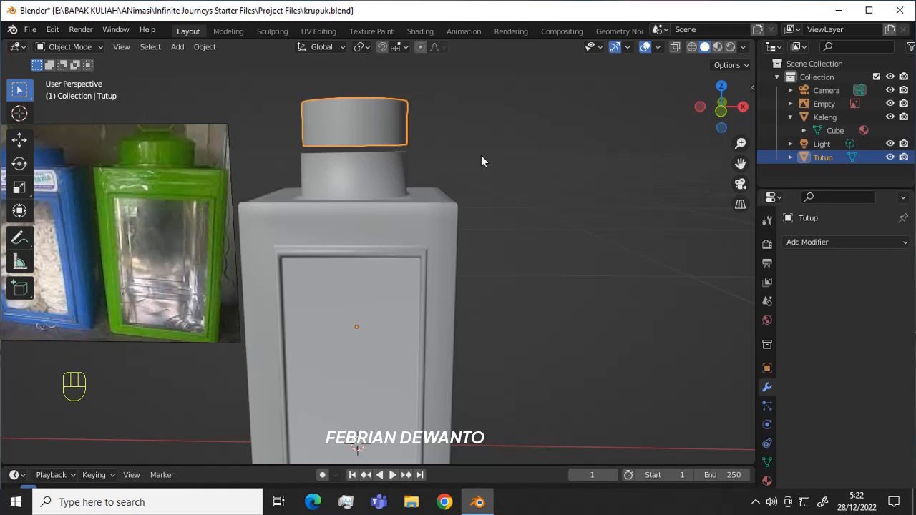
scroll(499, 186, up, 2)
shift+middle_drag(517, 129, 528, 174)
key(KP_7)
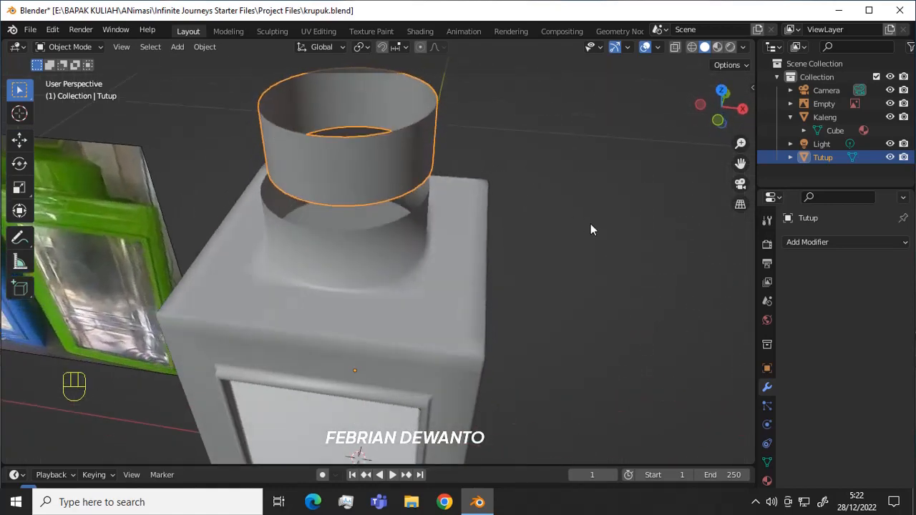
click(812, 242)
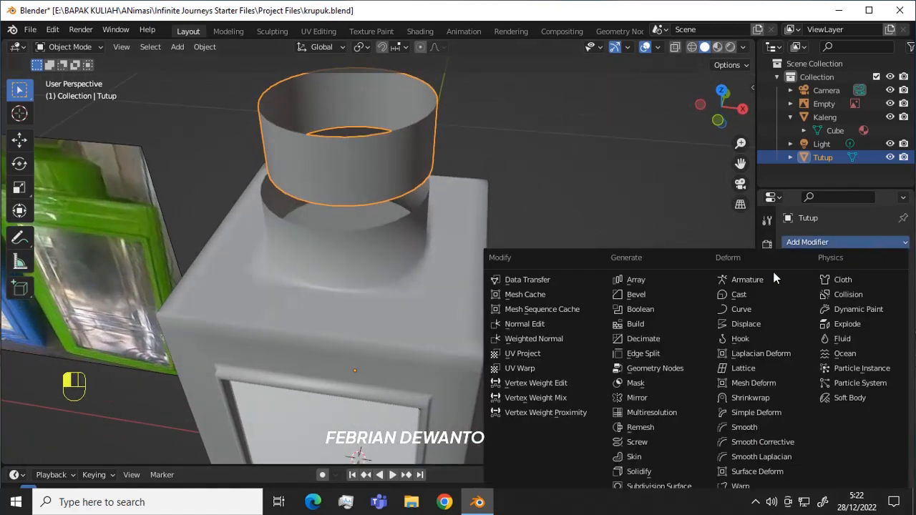
click(659, 474)
middle_drag(566, 257, 598, 322)
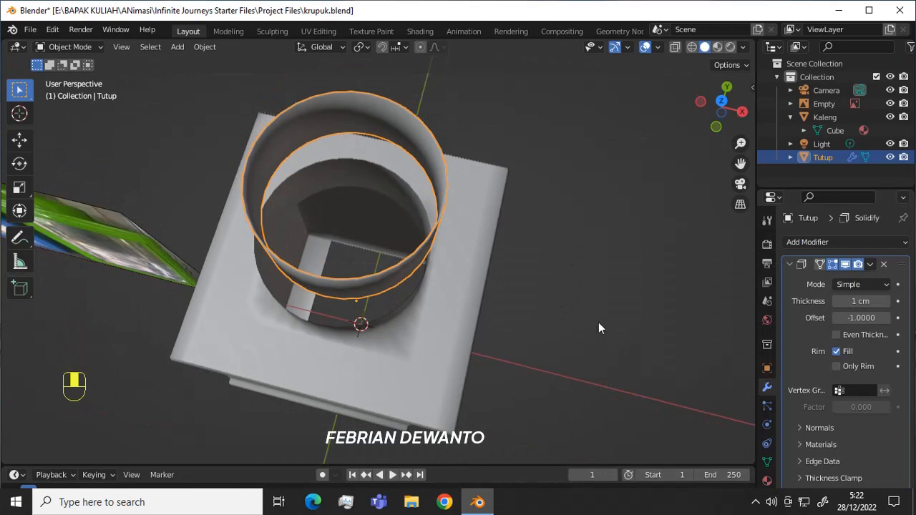
click(887, 302)
click(886, 302)
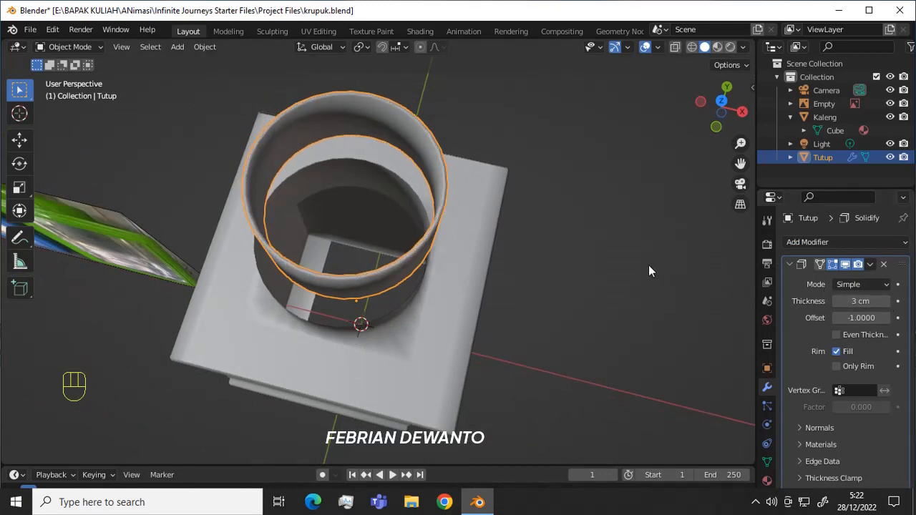
- Scale the Tutup ring up by 1.096 and apply Shade Smooth to it
key(s)
click(672, 272)
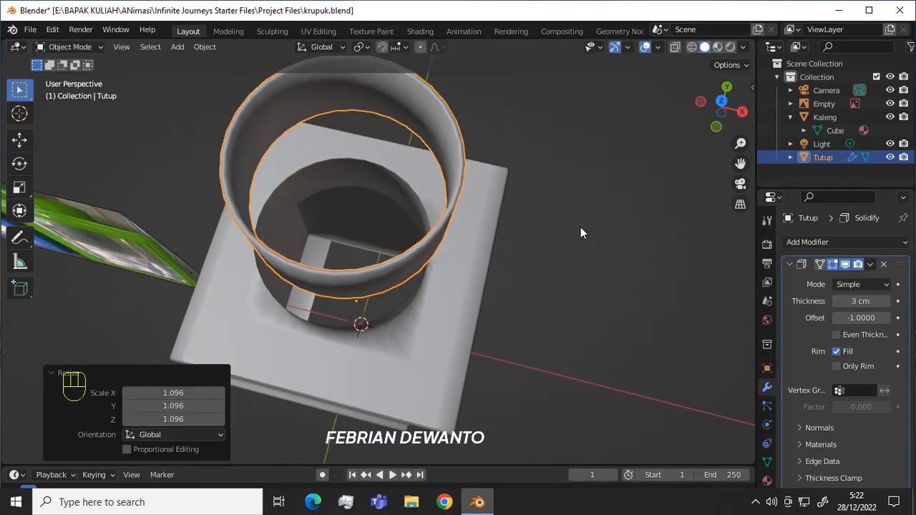
middle_drag(581, 229, 560, 96)
right_click(371, 96)
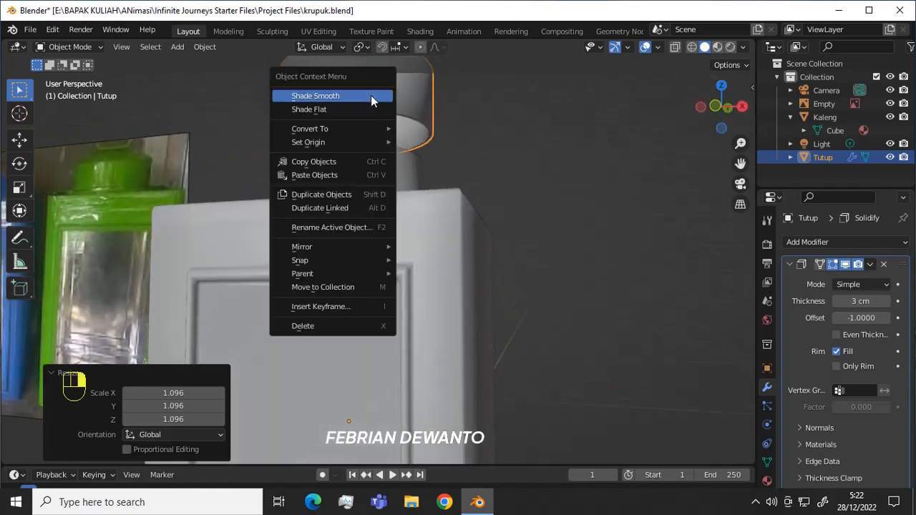
click(371, 97)
- From the top view, move the Tutup ring about -2.1 cm along Y to centre it over the neck
shift+middle_drag(543, 158, 527, 349)
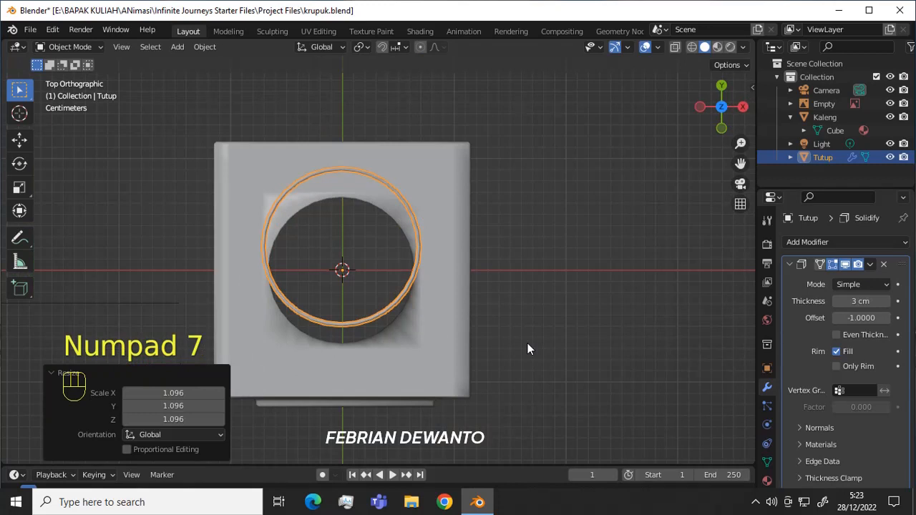
key(g)
key(y)
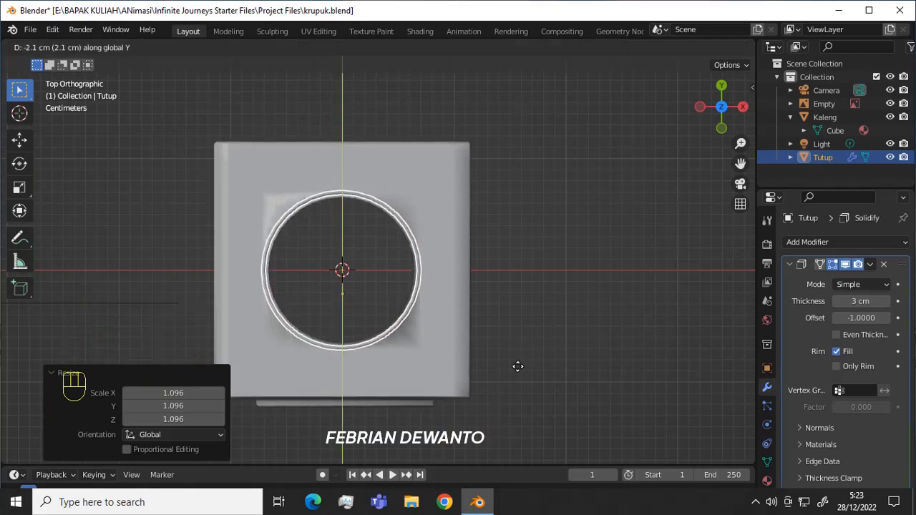
click(519, 372)
- Enter Edit Mode on the Tutup ring and switch to edge selection around its upper rim
key(Tab)
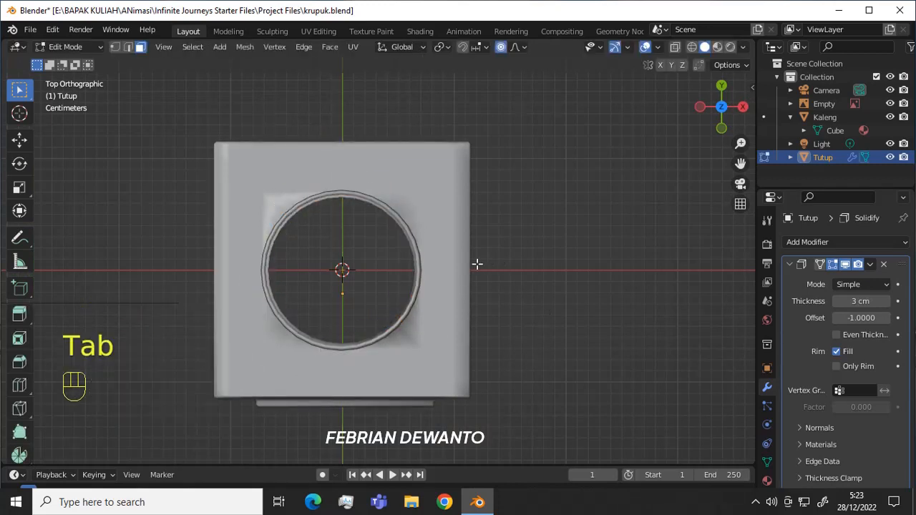
scroll(493, 248, up, 1)
key(KP_1)
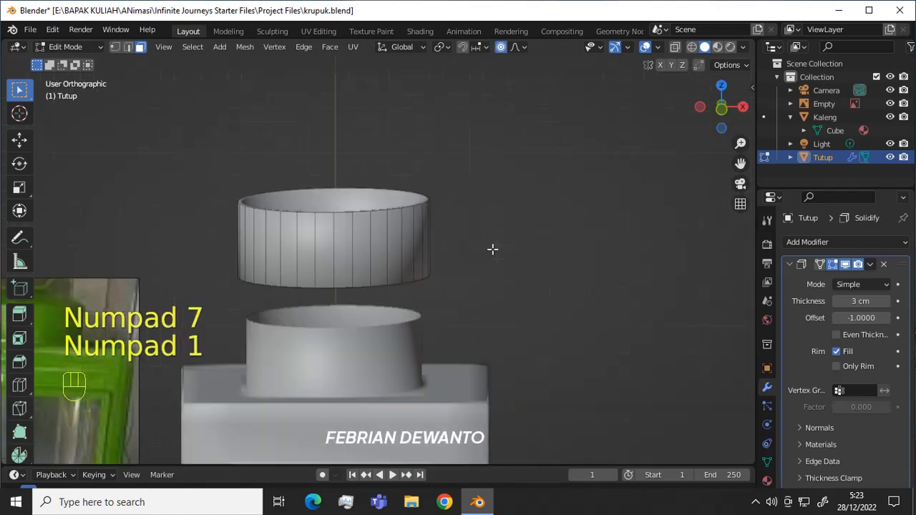
middle_drag(408, 257, 359, 308)
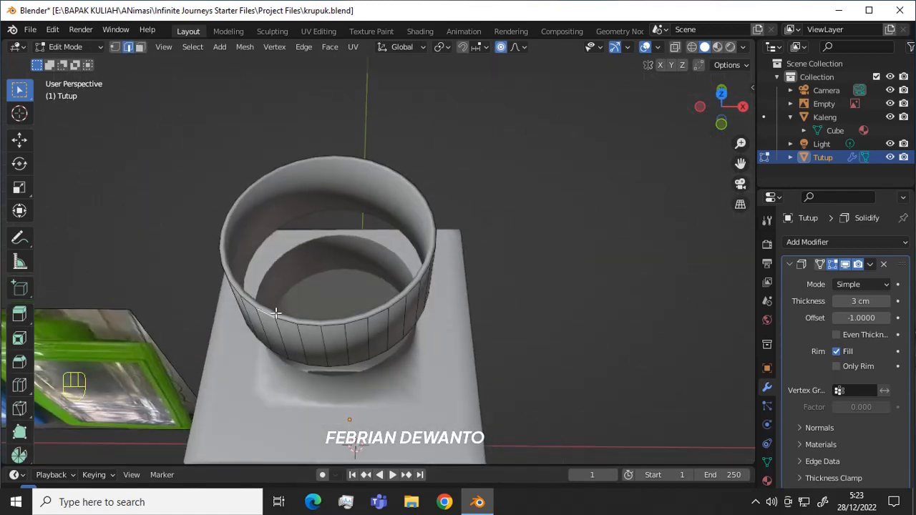
scroll(279, 305, up, 1)
- Try rescaling the lid's extruded top face by 0.875 and 1.031, with proportional editing turned off for the first scaling
key(s)
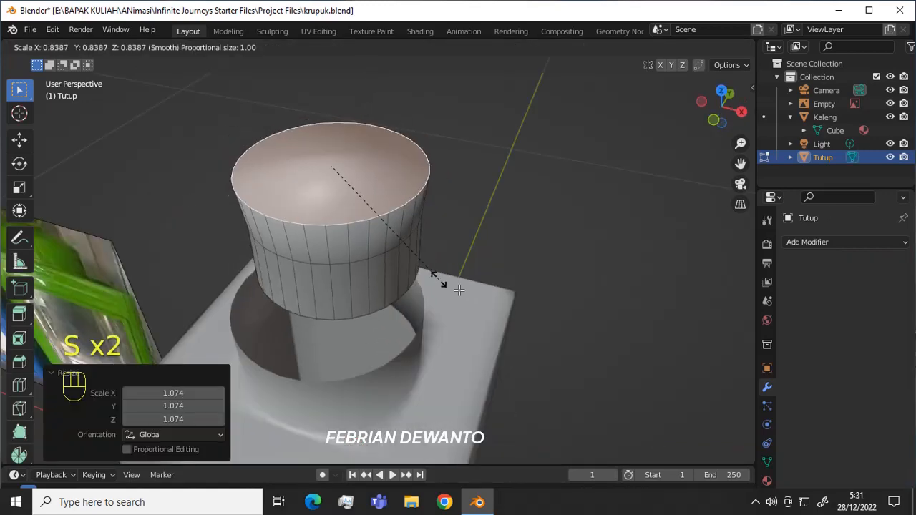
click(491, 309)
key(Tab)
key(Tab)
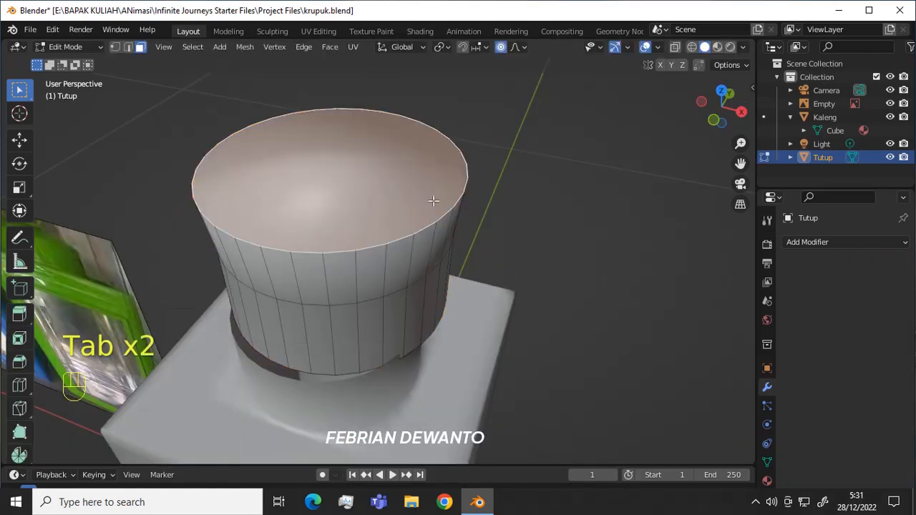
key(s)
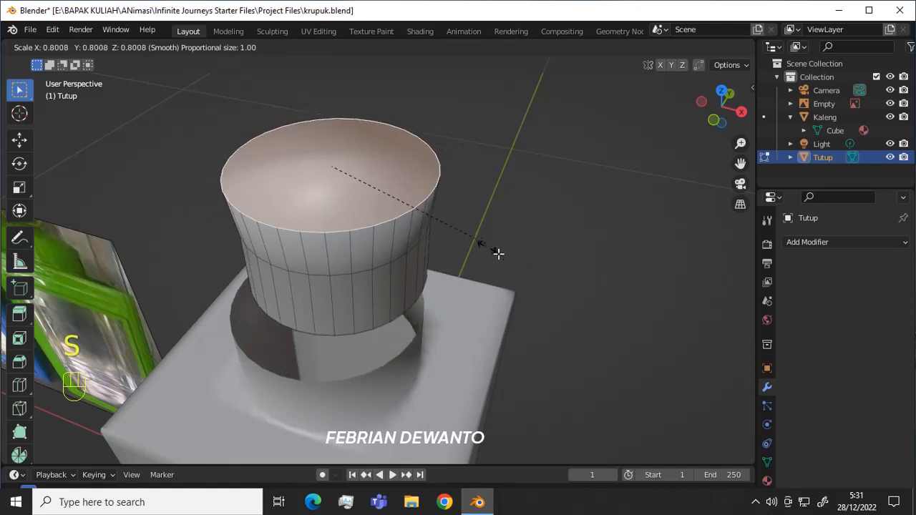
click(401, 266)
click(127, 390)
key(s)
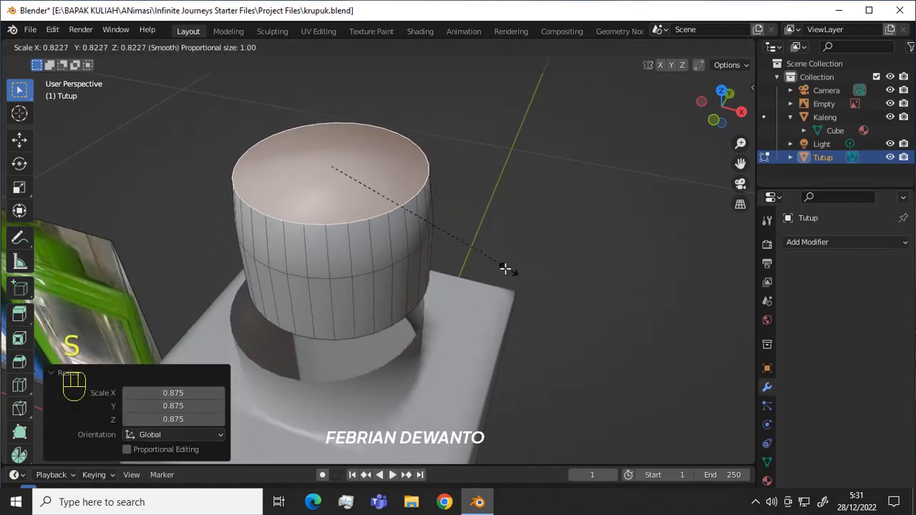
click(553, 297)
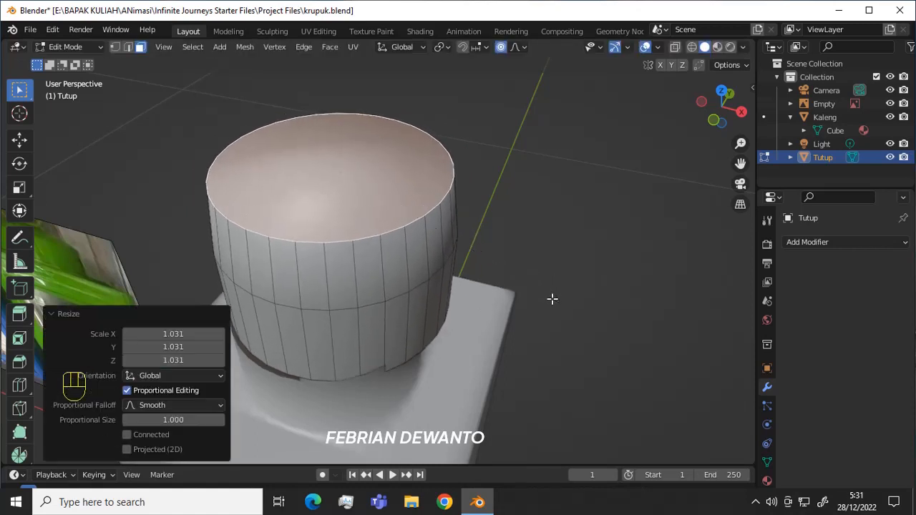
middle_drag(570, 286, 554, 247)
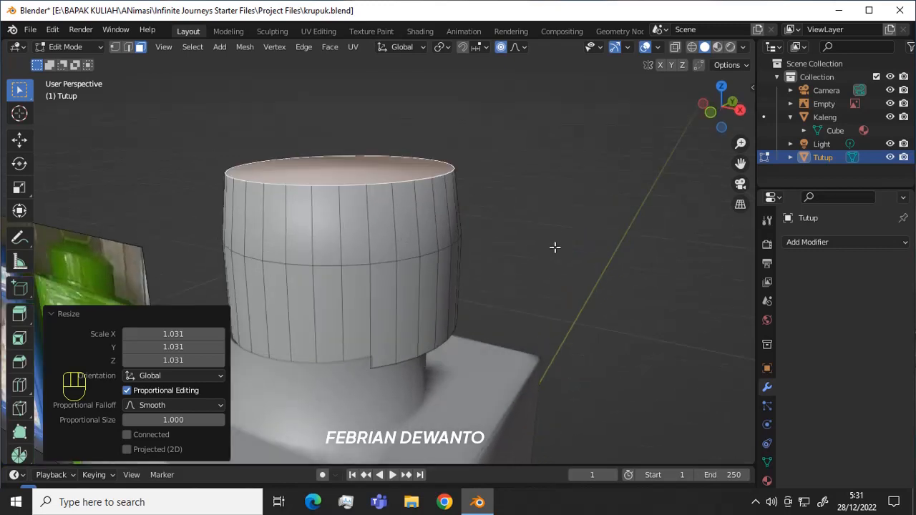
- Undo the scalings and the extrusion of the lid's top face, back to the plain capped cylinder in Edit Mode
key(ctrl+z)
key(ctrl+z)
key(ctrl+z)
key(ctrl+z)
key(ctrl+z)
key(ctrl+z)
key(ctrl+z)
key(ctrl+z)
key(ctrl+z)
key(ctrl+z)
key(ctrl+z)
key(ctrl+z)
key(ctrl+z)
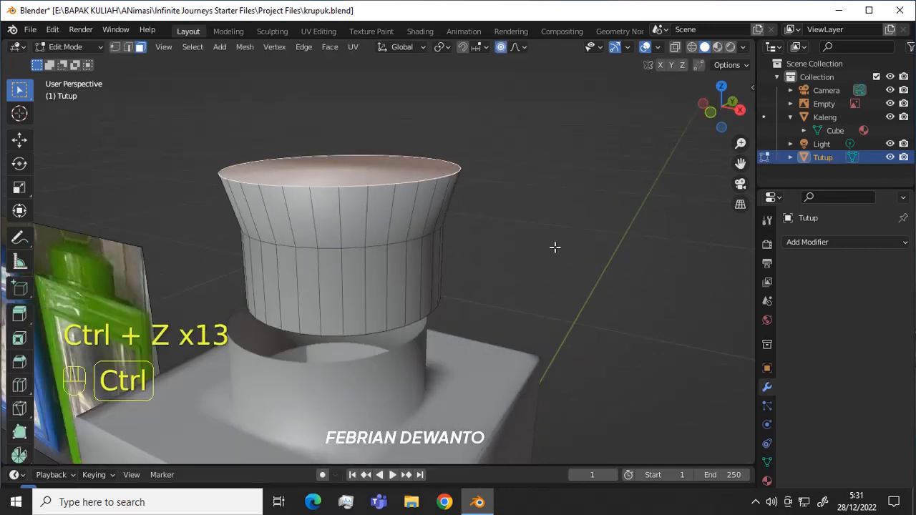
key(ctrl+z)
key(ctrl+z)
key(ctrl+z)
key(Tab)
key(Tab)
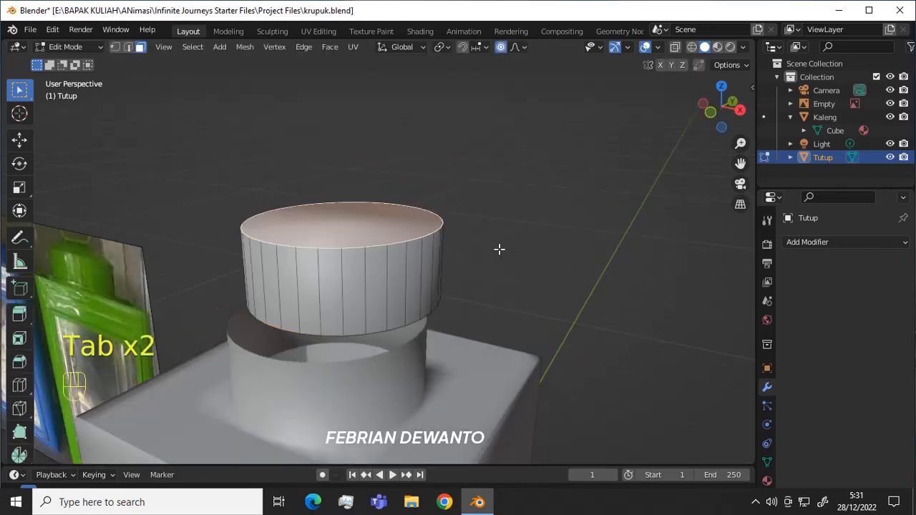
- Inset the lid's top face by about 3.15 cm and extrude the inner face upward about 1.67 cm
middle_drag(439, 251, 472, 288)
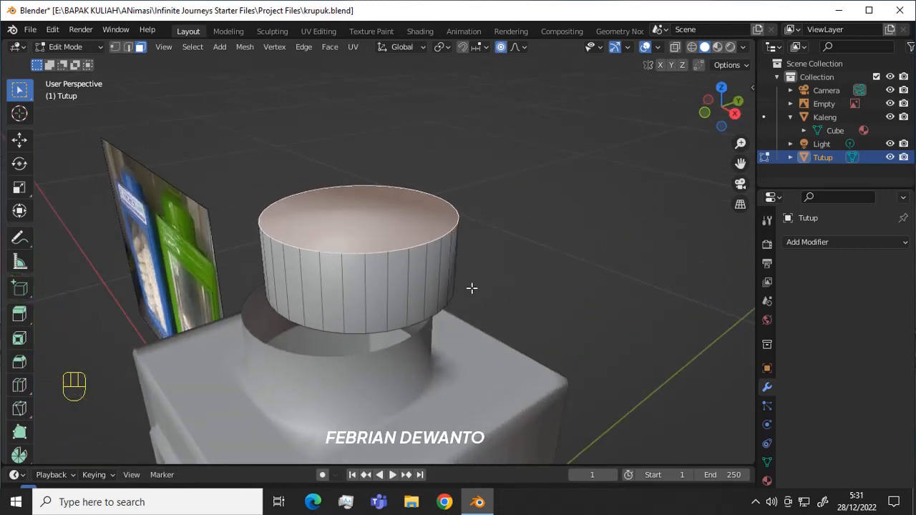
key(i)
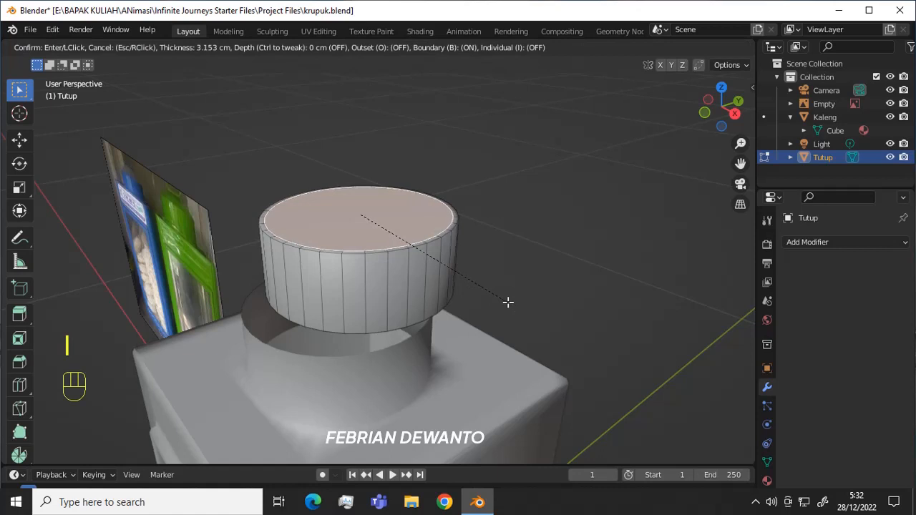
click(507, 302)
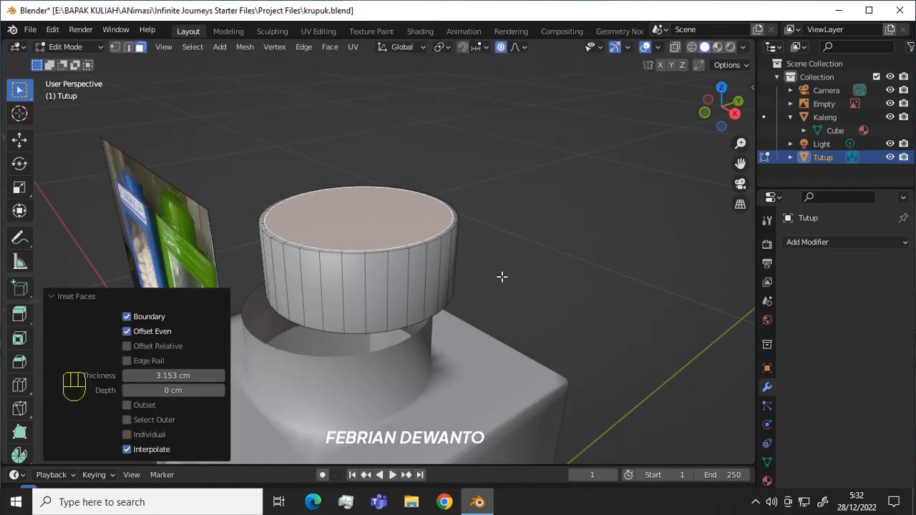
key(e)
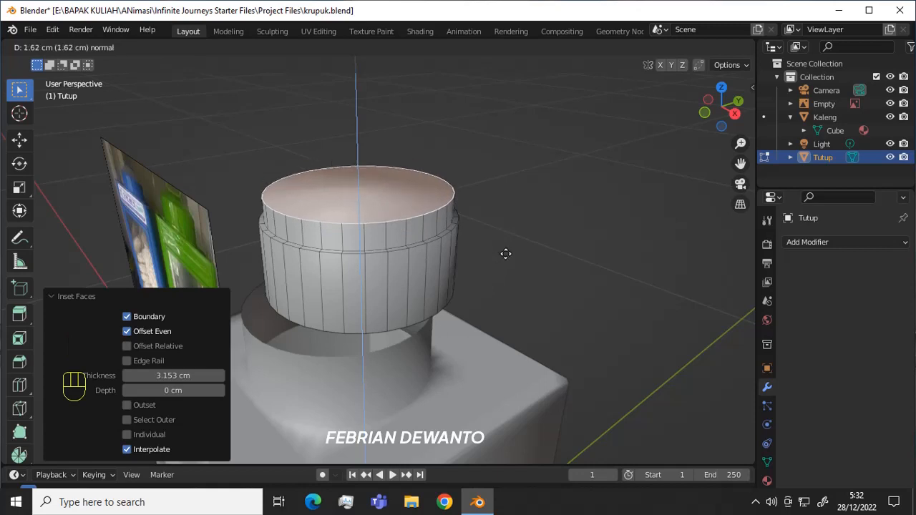
click(506, 253)
- Taper the lid's top by scaling the extruded face by 0.911 and again by 0.884 without proportional editing, and return to Object Mode
key(s)
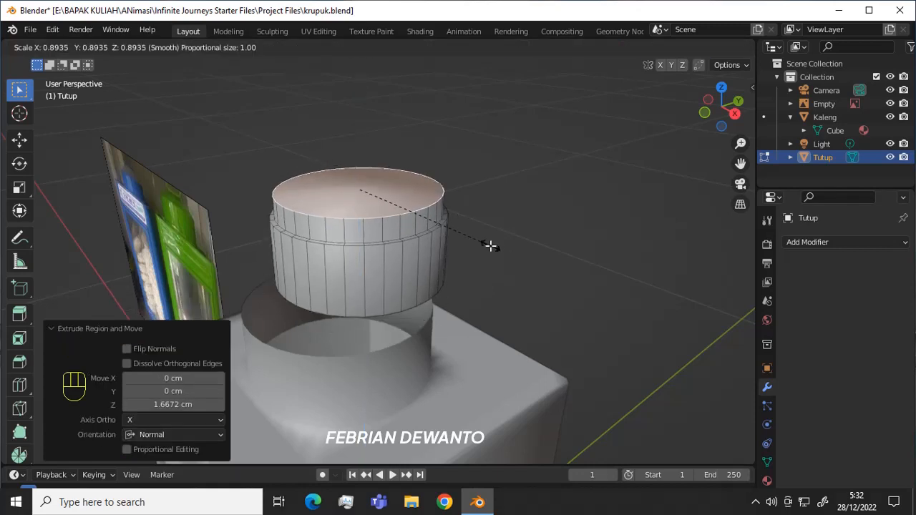
click(491, 251)
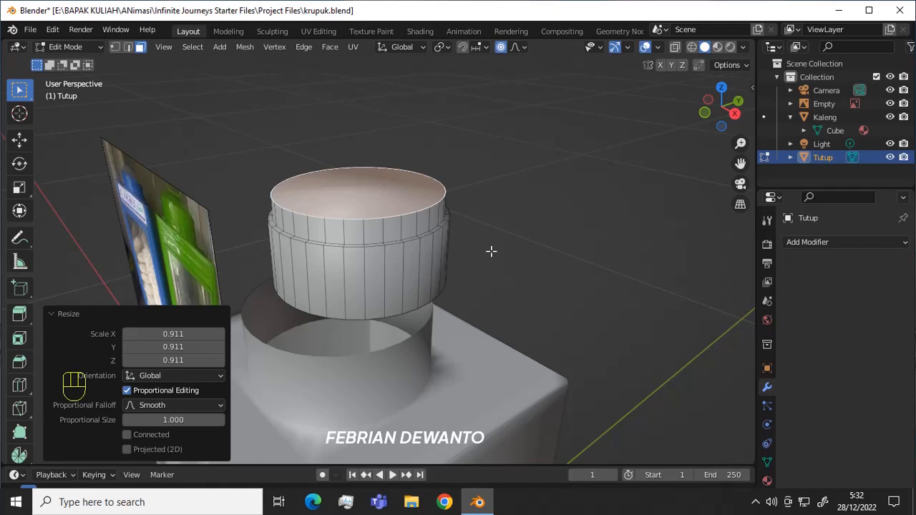
click(126, 390)
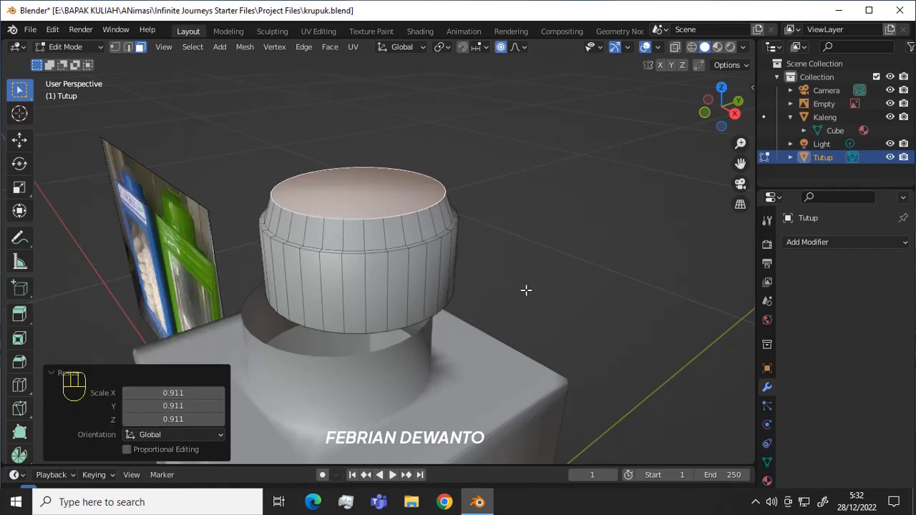
key(s)
click(504, 282)
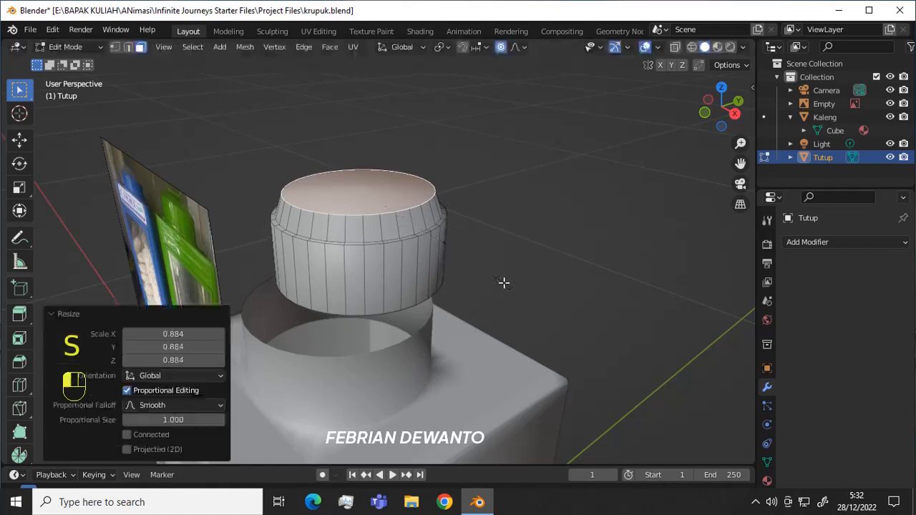
click(127, 391)
middle_drag(467, 324, 521, 315)
key(Tab)
- From the top view, move the lid about -1.79 cm along Y so it sits centred over the neck
key(KP_1)
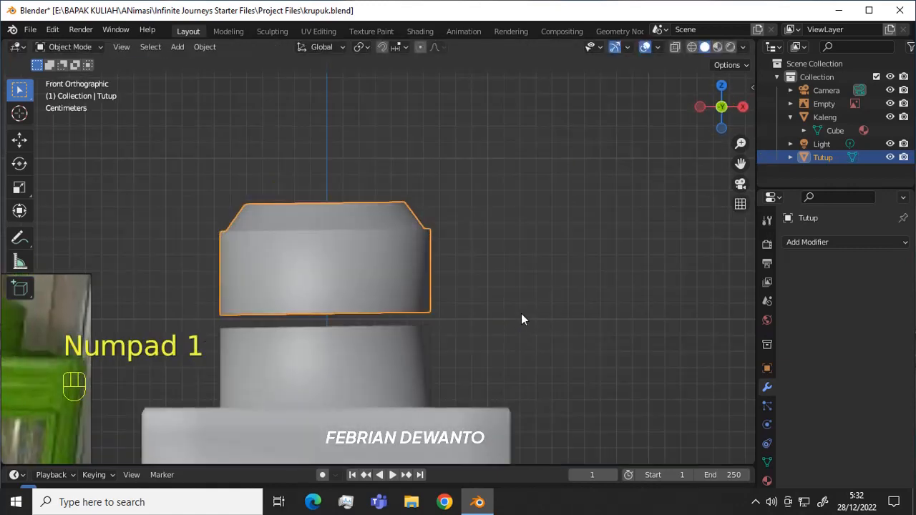
key(KP_7)
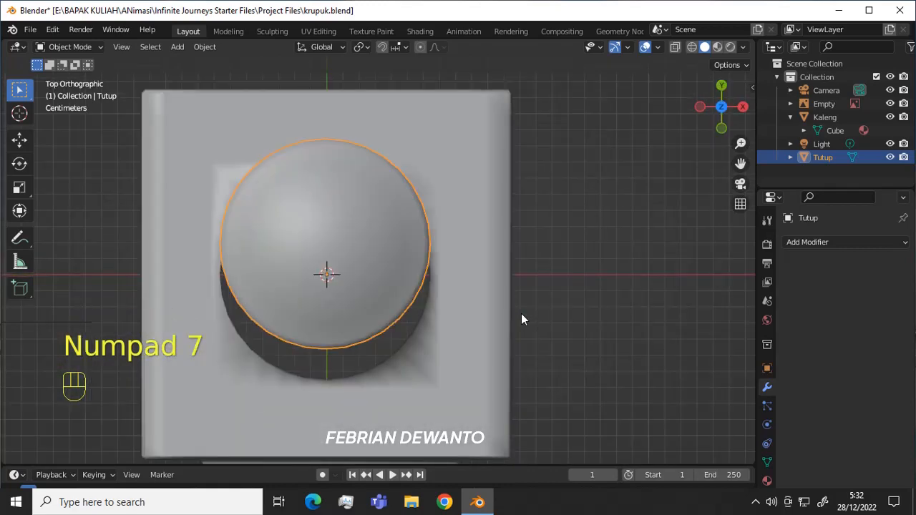
key(g)
key(y)
click(512, 342)
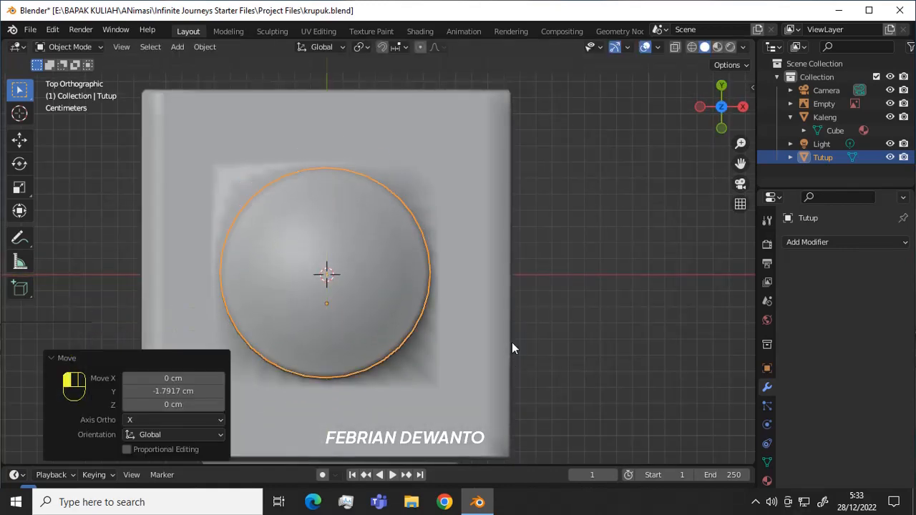
- Scale the Tutup lid up slightly by 1.014
middle_drag(511, 342, 546, 208)
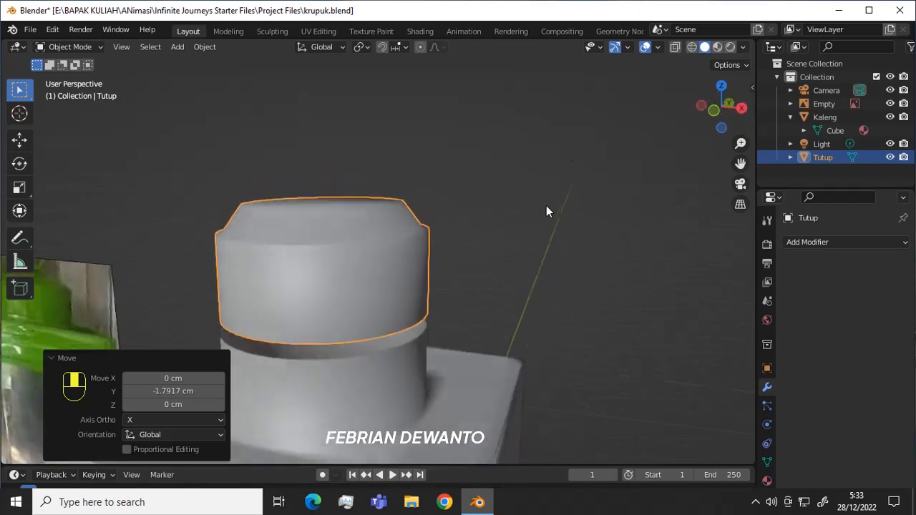
key(s)
click(578, 333)
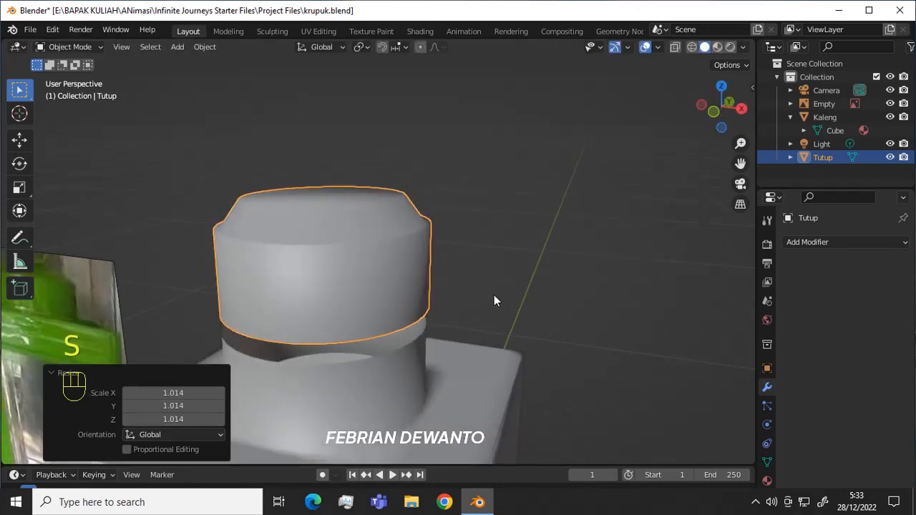
- Set the lid's origin to its geometry and scale the lid up by 1.085
right_click(355, 271)
mouse_move(348, 313)
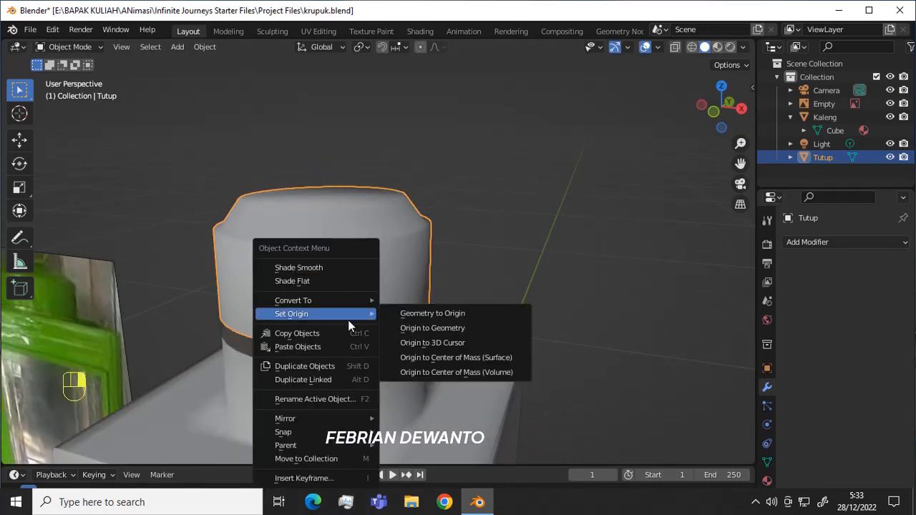
click(419, 328)
key(s)
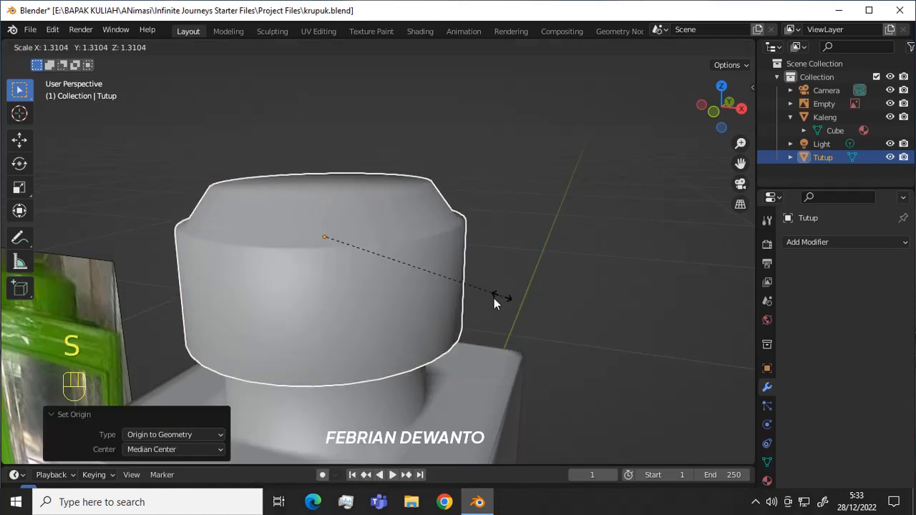
click(464, 307)
middle_drag(463, 308, 529, 241)
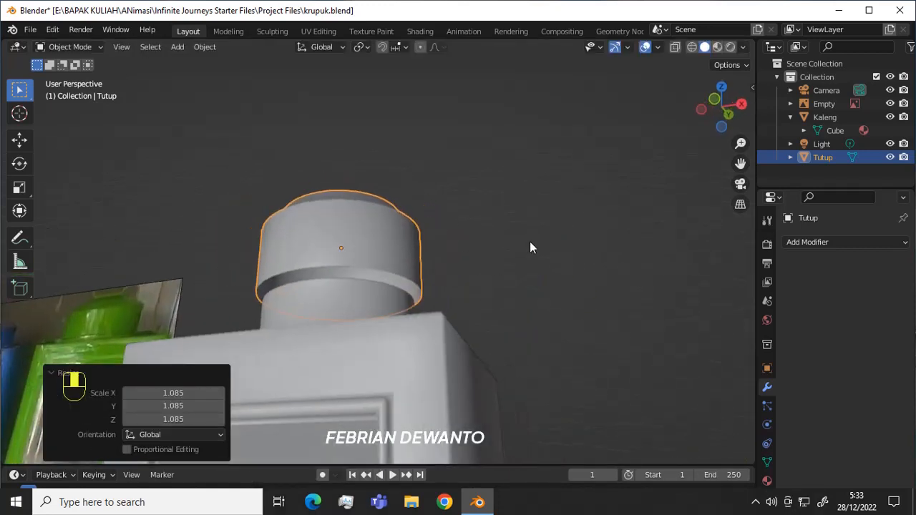
- From the front view, lower the lid about 5.5 cm along Z onto the tin's neck and deselect it
key(KP_7)
key(KP_1)
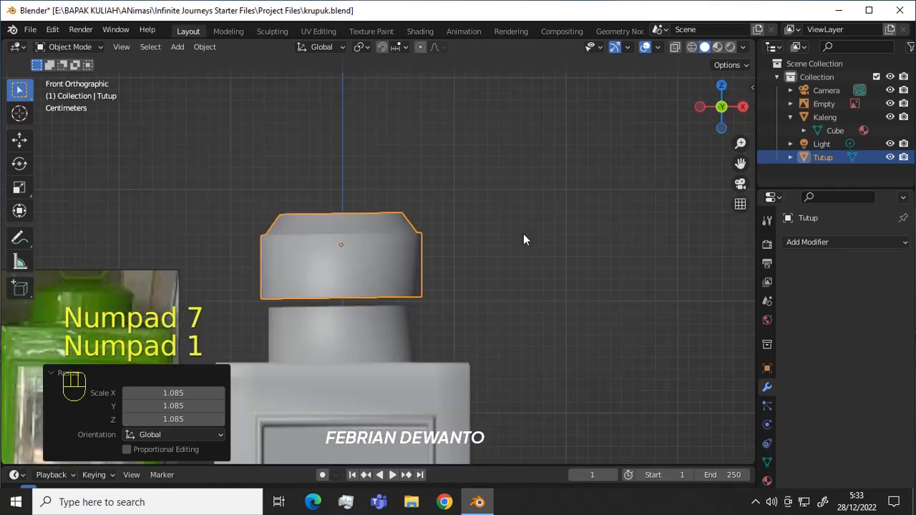
key(g)
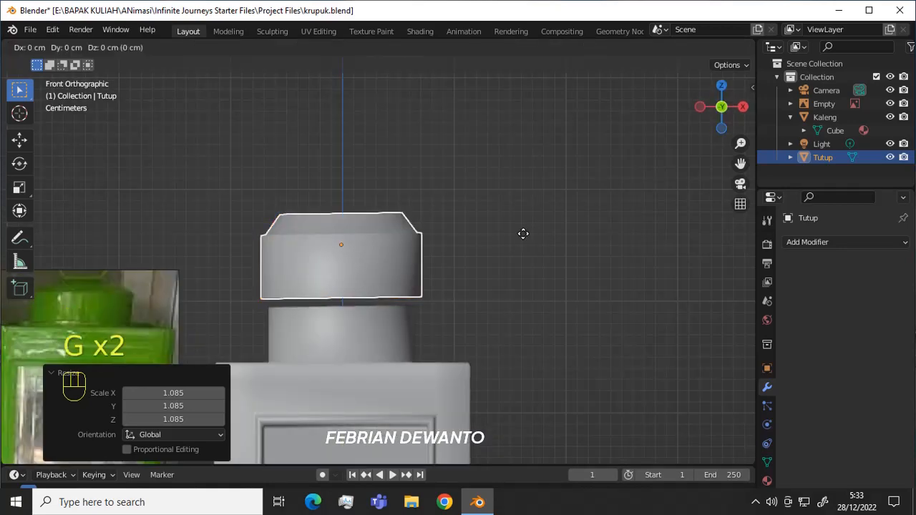
key(z)
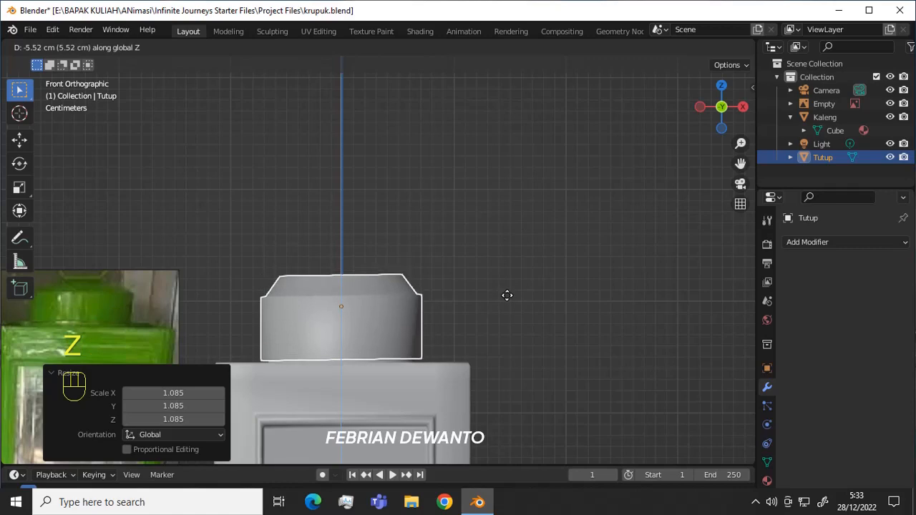
click(507, 300)
click(492, 269)
middle_drag(492, 268, 449, 311)
key(Tab)
middle_drag(467, 274, 538, 221)
key(Tab)
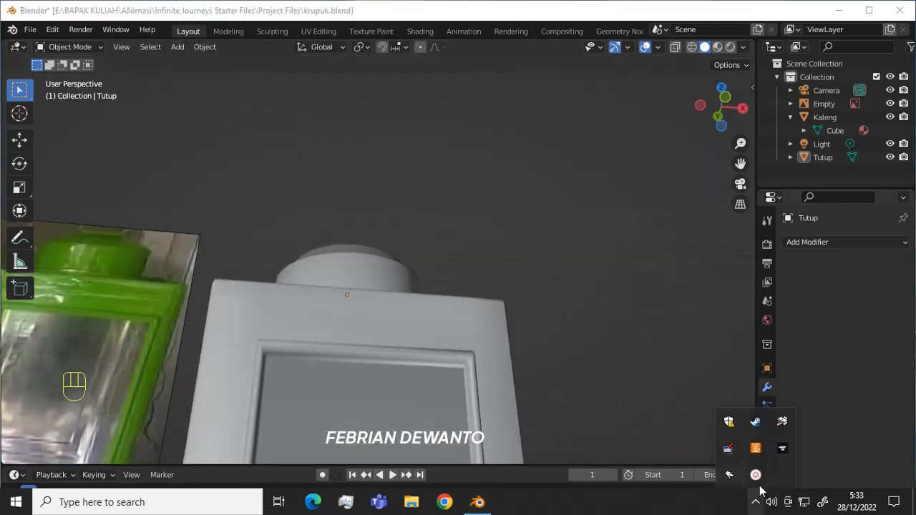
click(773, 501)
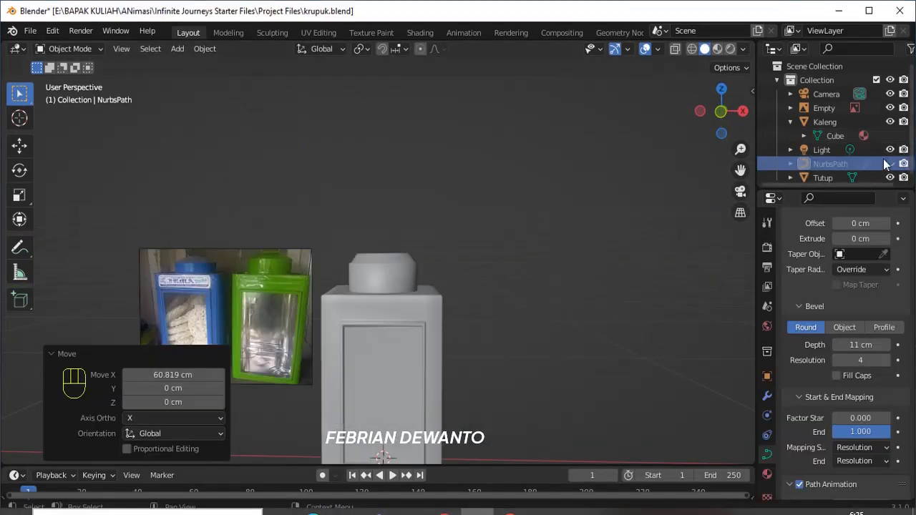
- Hide the NurbsPath, Tutup and Kaleng objects in the viewport
click(890, 164)
click(890, 178)
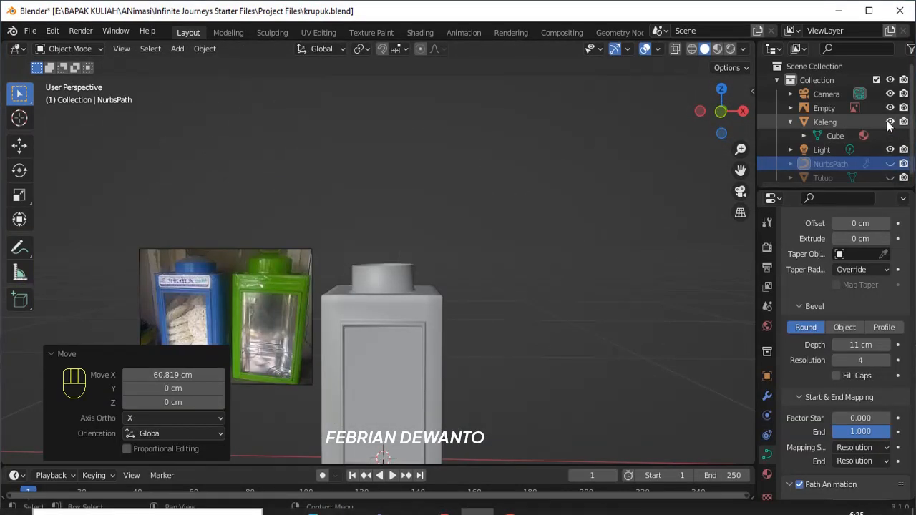
click(889, 121)
- From the top view, add a new Path curve at the world origin and scale it down to 0.066
key(KP_7)
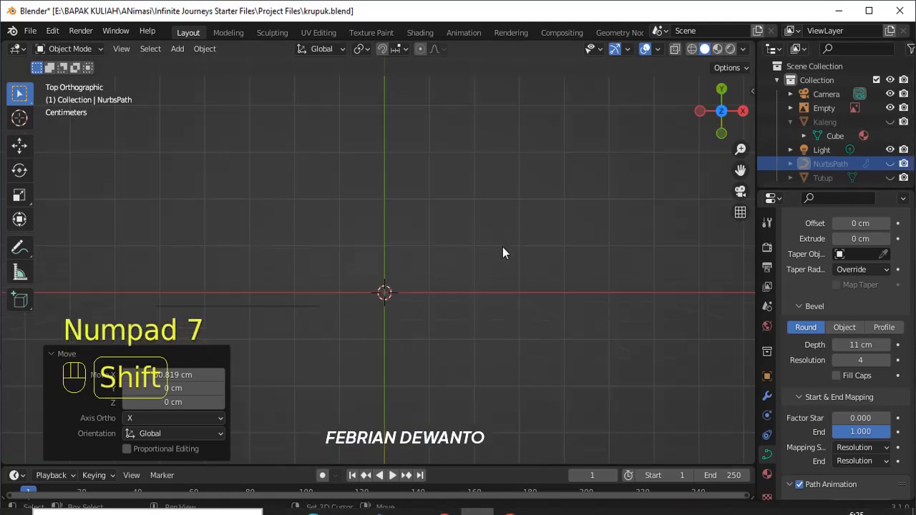
key(shift+a)
click(530, 305)
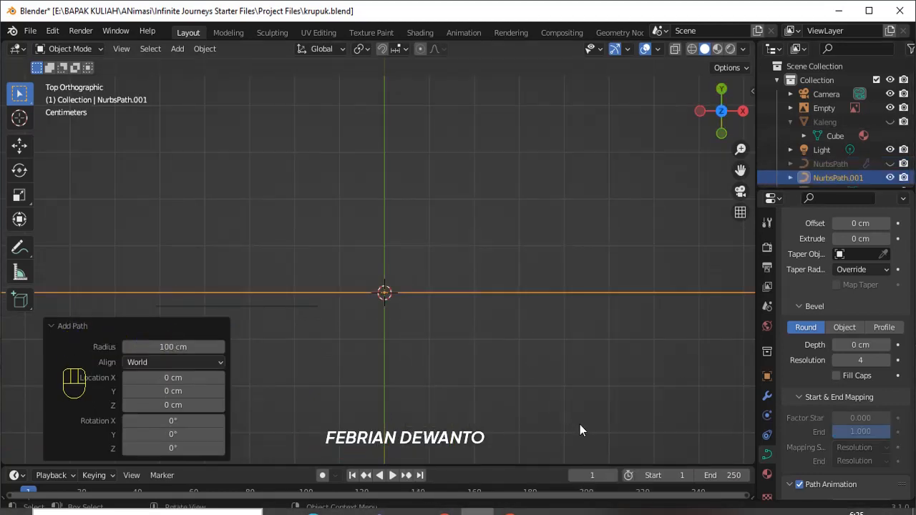
key(s)
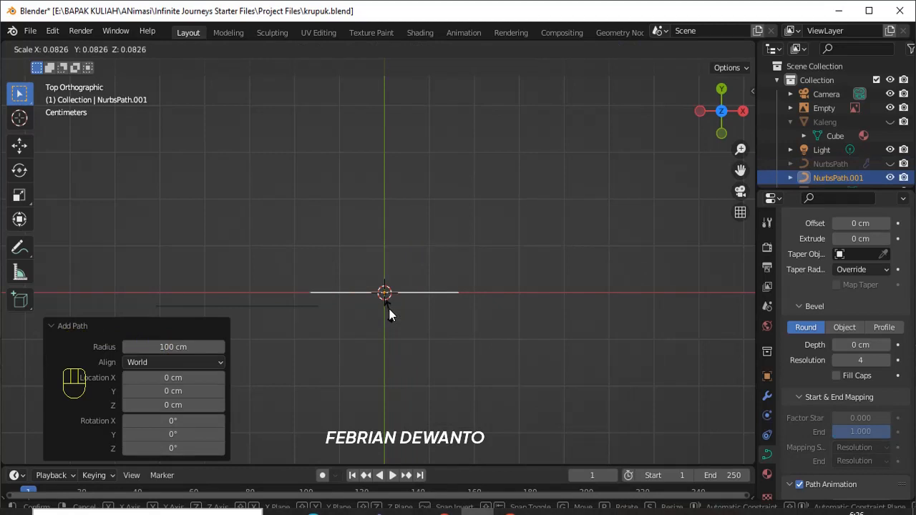
click(389, 308)
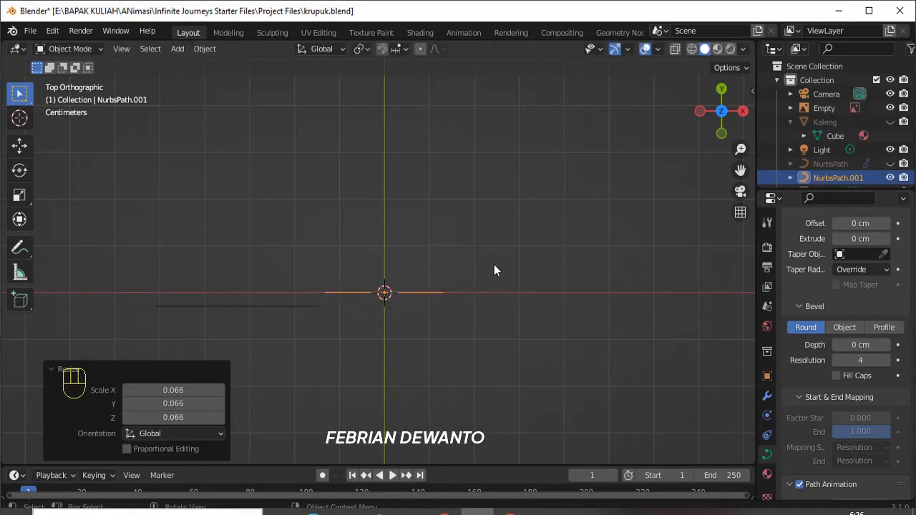
- In Edit Mode, delete the new path's control points on the negative X side of the origin
scroll(493, 264, up, 1)
key(Tab)
drag(271, 285, 374, 345)
key(x)
click(349, 325)
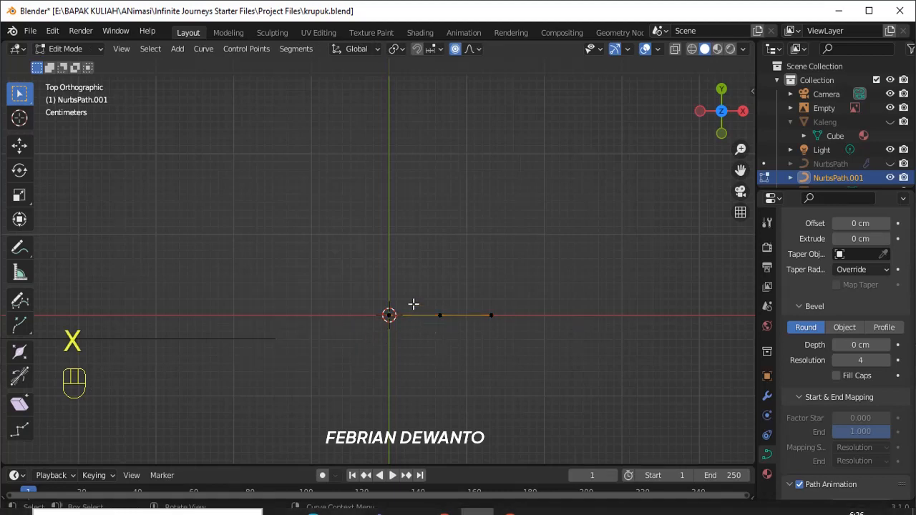
scroll(523, 356, up, 7)
scroll(522, 356, down, 5)
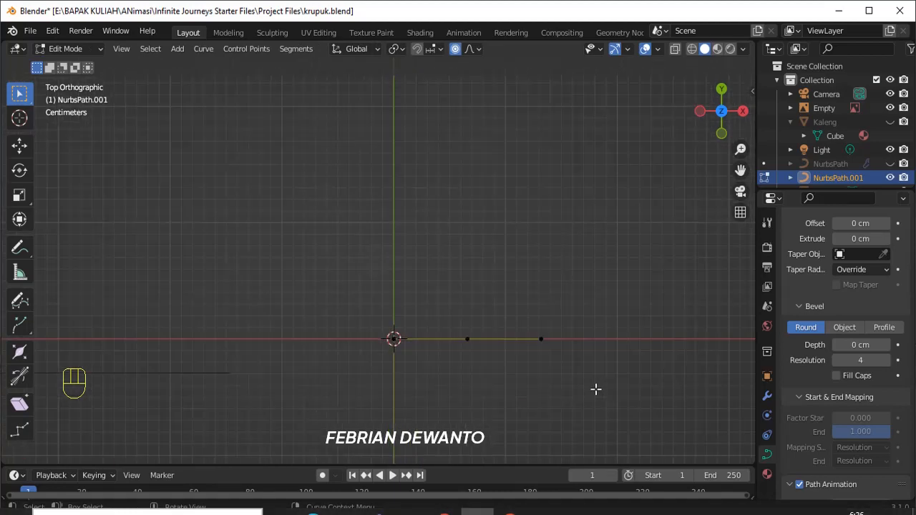
- Select the path's outer end point and add a Mirror modifier on the X axis with Clipping enabled
click(540, 339)
scroll(837, 332, down, 5)
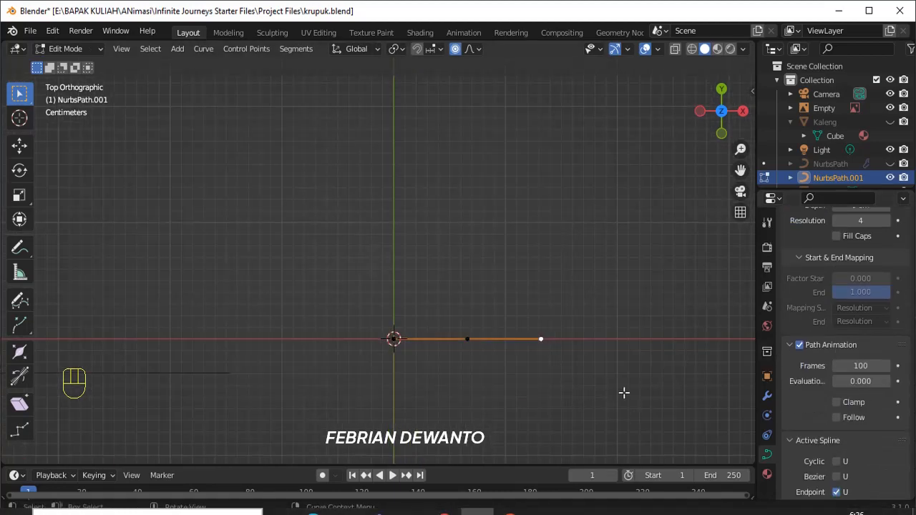
scroll(660, 367, up, 1)
click(766, 395)
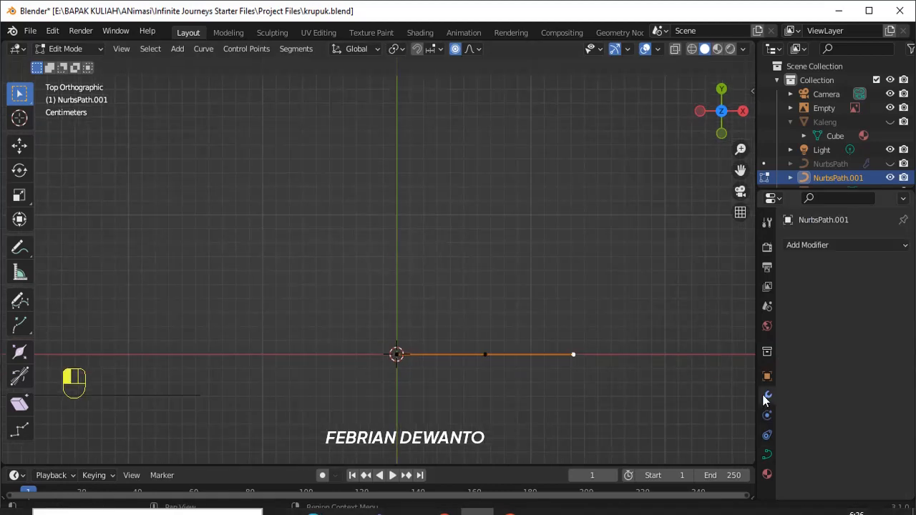
click(823, 244)
click(673, 375)
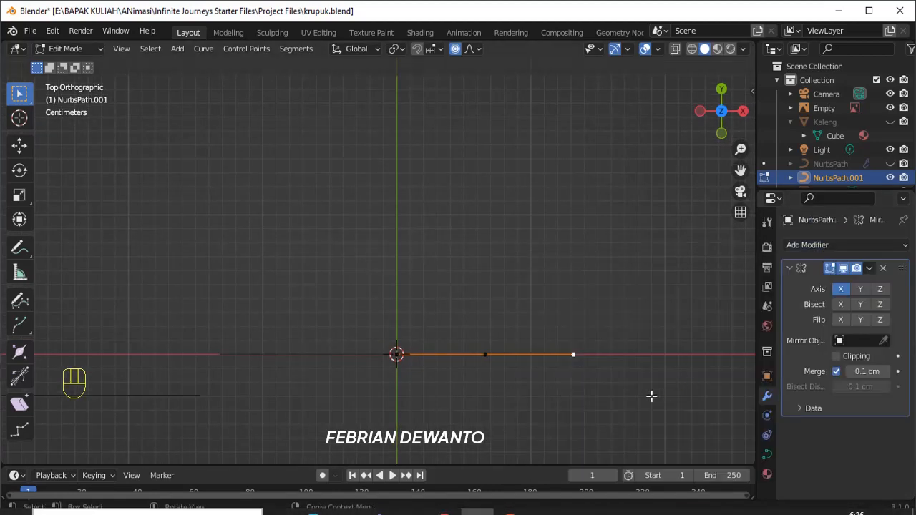
click(837, 357)
- Extrude the path's outer end point by 1.8 cm in X and -4.9 cm in Y
key(e)
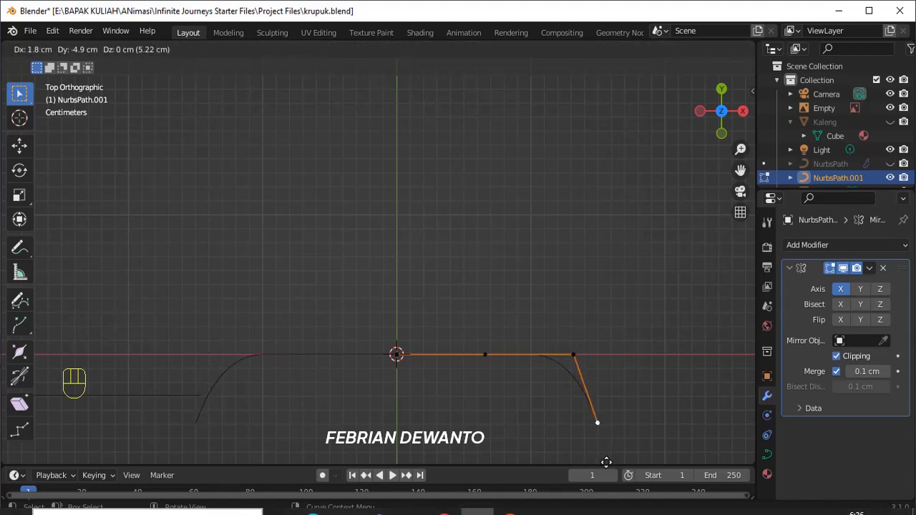
click(605, 462)
scroll(609, 411, down, 3)
key(e)
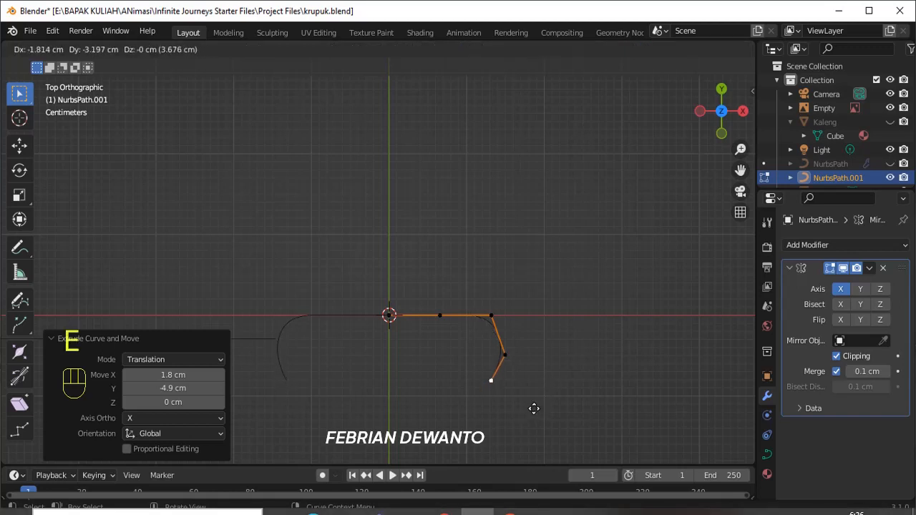
click(532, 398)
scroll(565, 408, up, 4)
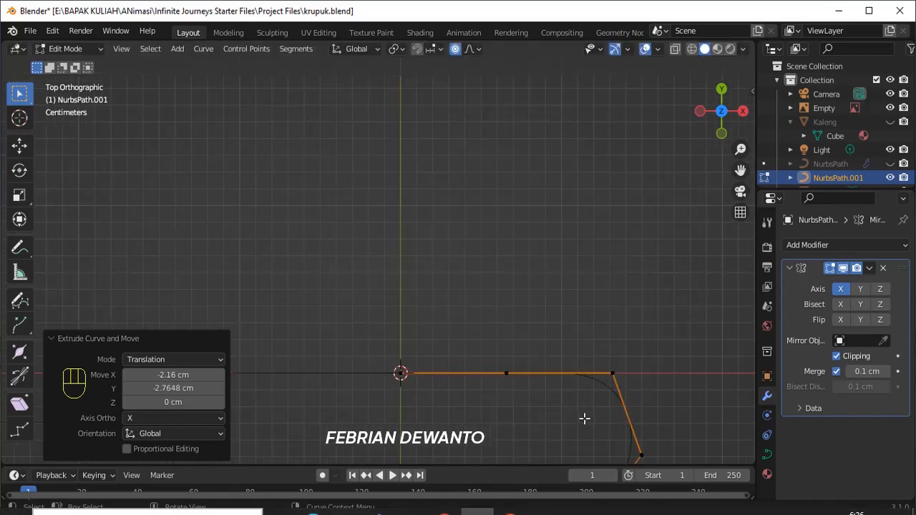
shift+middle_drag(583, 417, 575, 229)
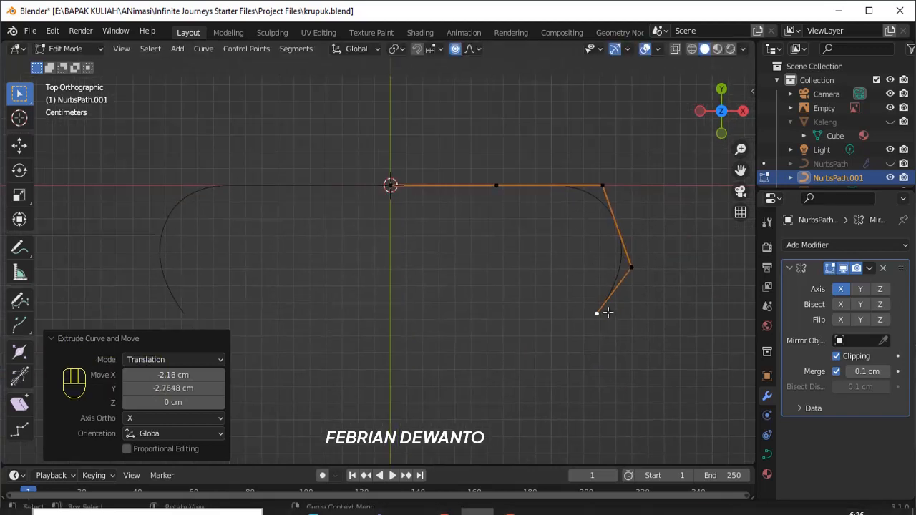
key(ctrl+z)
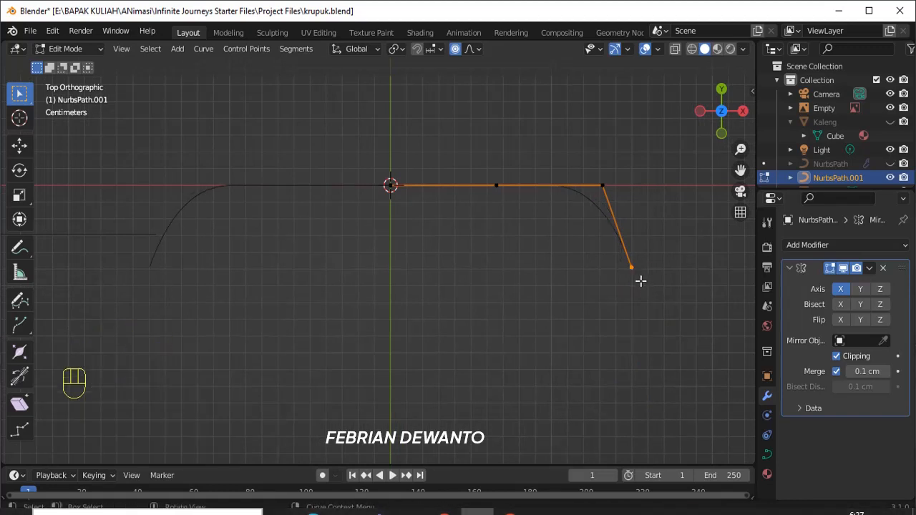
- Extrude the end point by about -1.5 cm in X and -5.21 cm in Y, and again about -6.96 cm along X
key(e)
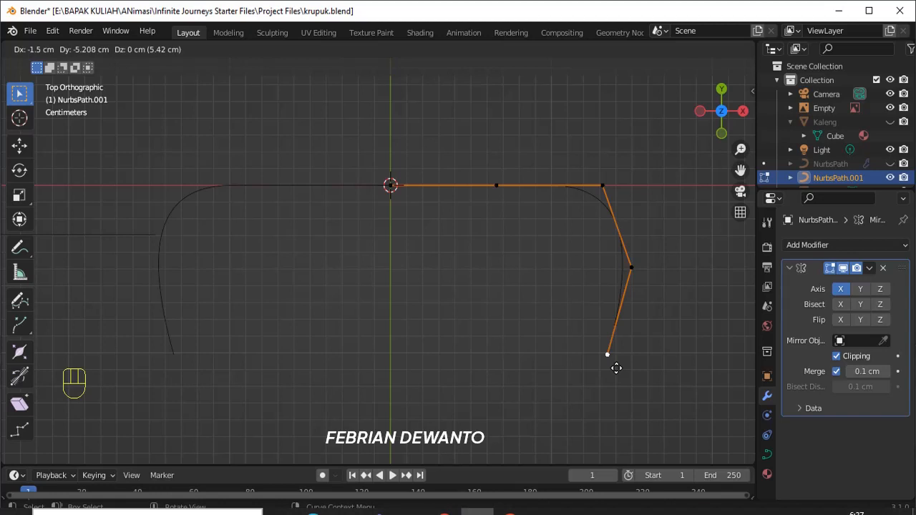
click(614, 367)
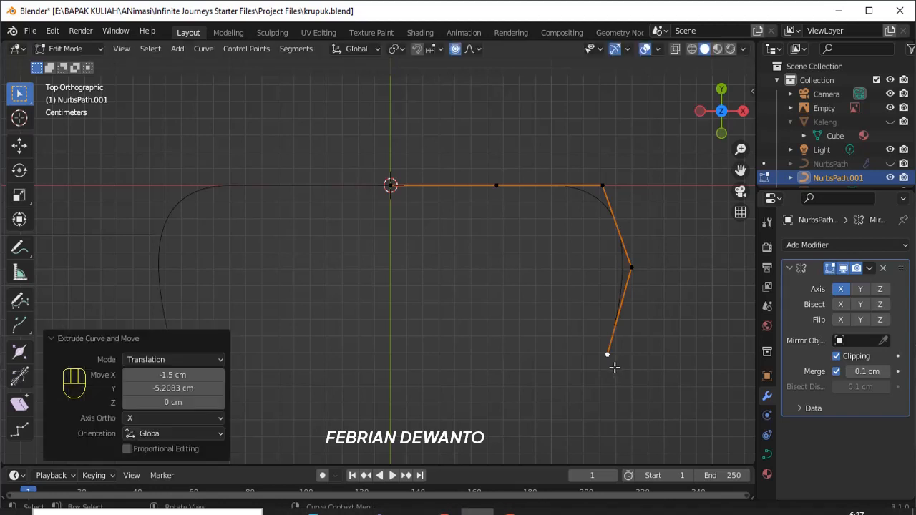
key(e)
key(x)
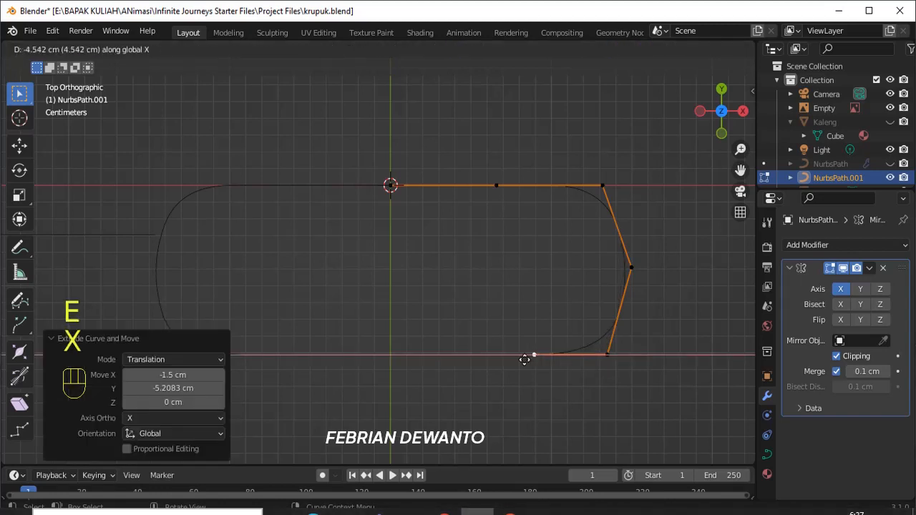
click(498, 362)
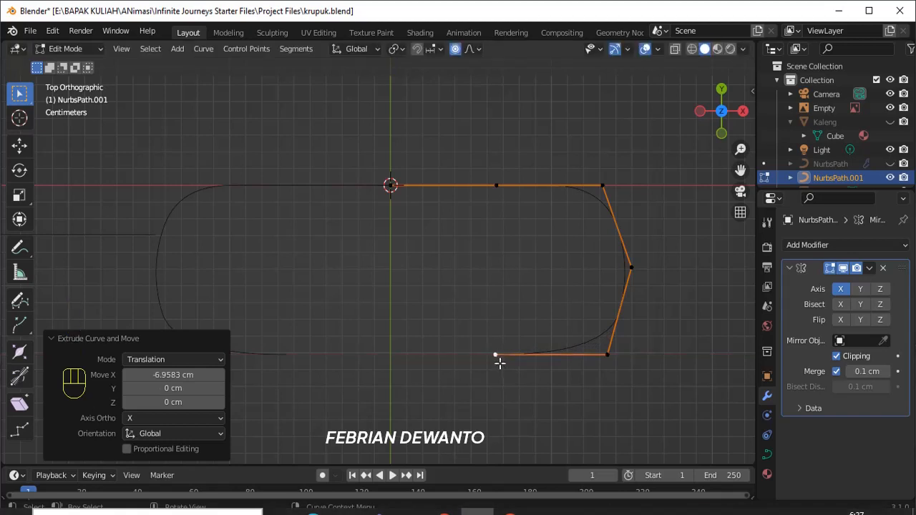
- Extrude the last point about -6.63 cm along X to the centre line to close the outline, and return to Object Mode
key(e)
key(x)
click(391, 360)
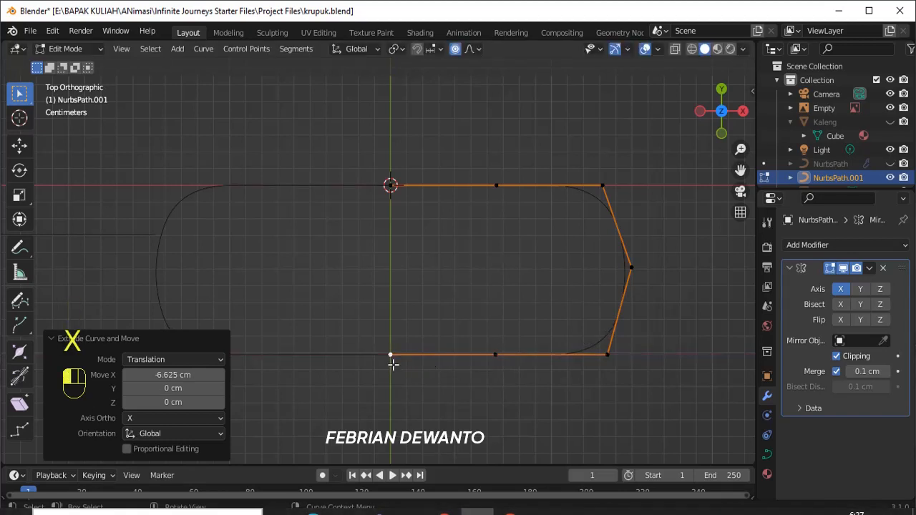
key(Tab)
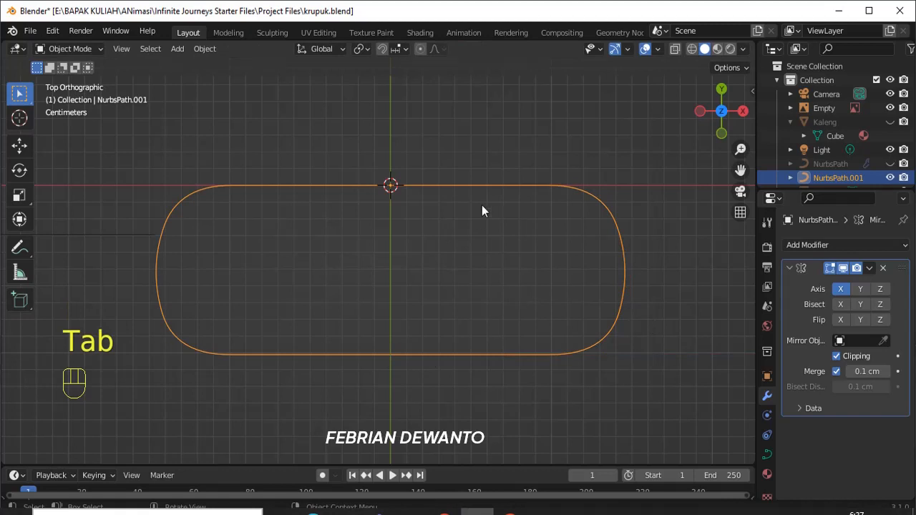
- Give the closed path a round bevel of 5 cm depth and scale it down to 0.323
click(766, 455)
scroll(823, 421, down, 8)
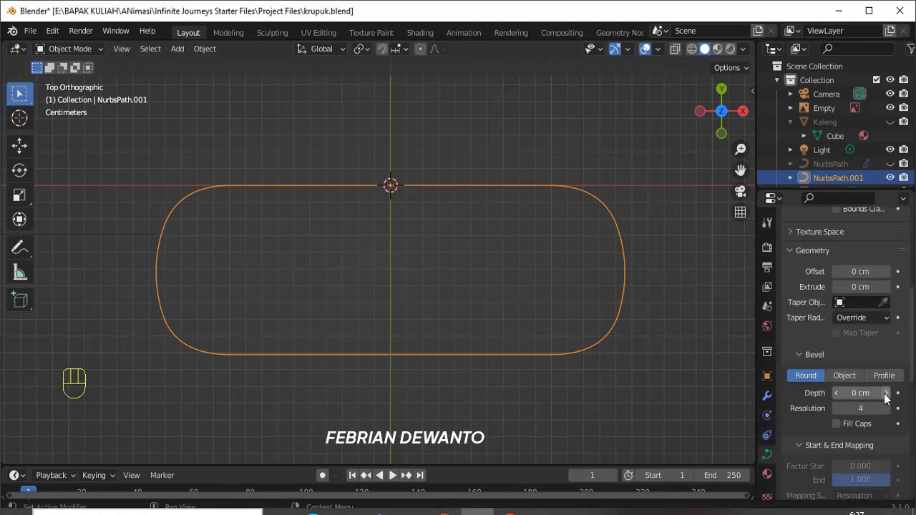
click(885, 393)
click(886, 394)
click(885, 393)
click(886, 393)
click(886, 394)
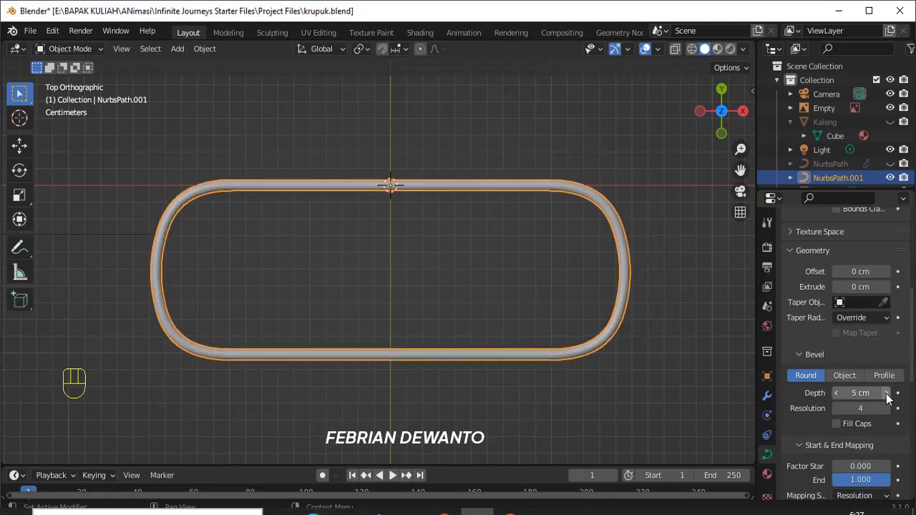
key(s)
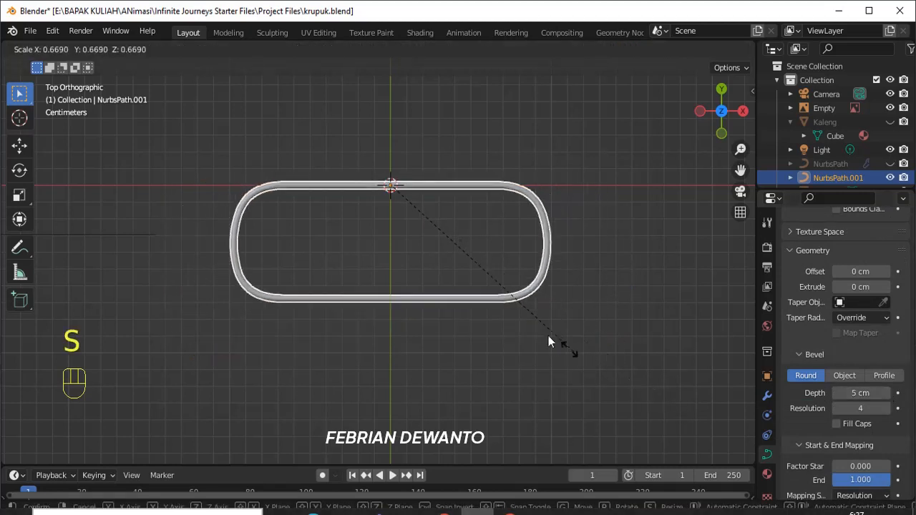
click(447, 290)
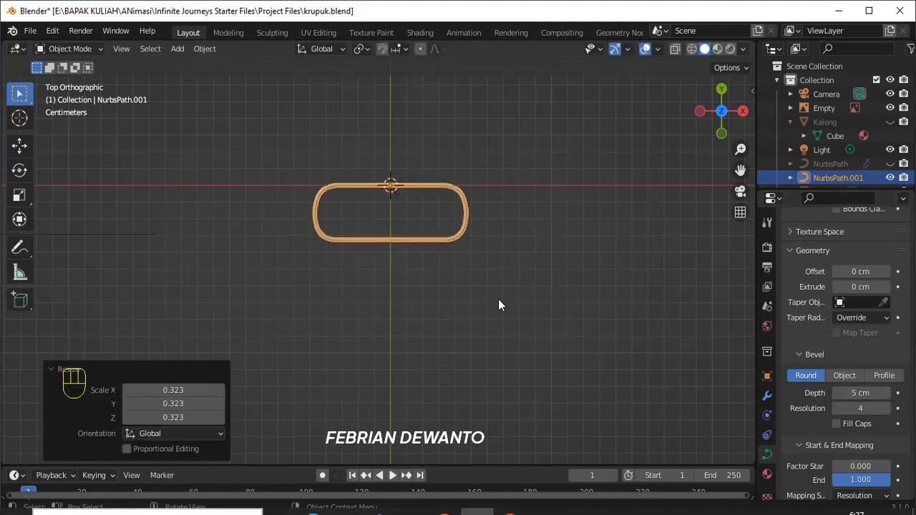
- From the front view, rotate the beveled path 90° about the X axis
key(KP_1)
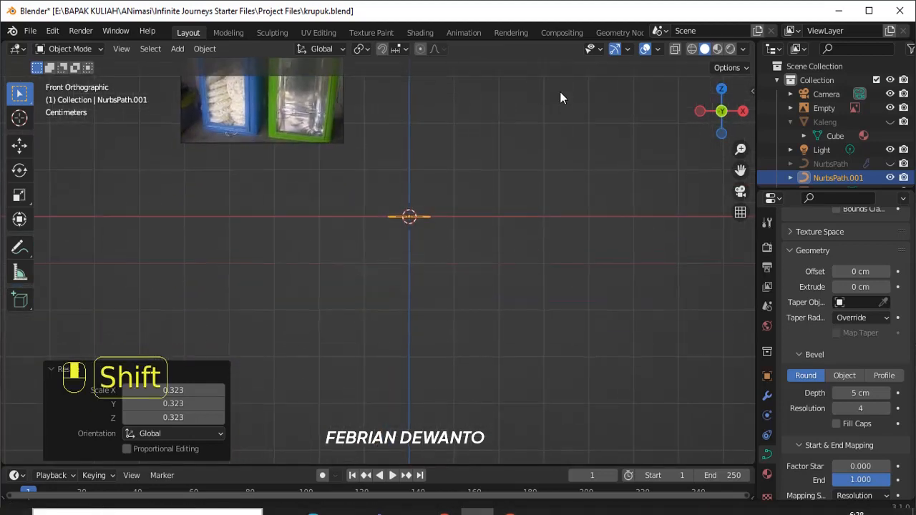
key(r)
key(x)
click(238, 374)
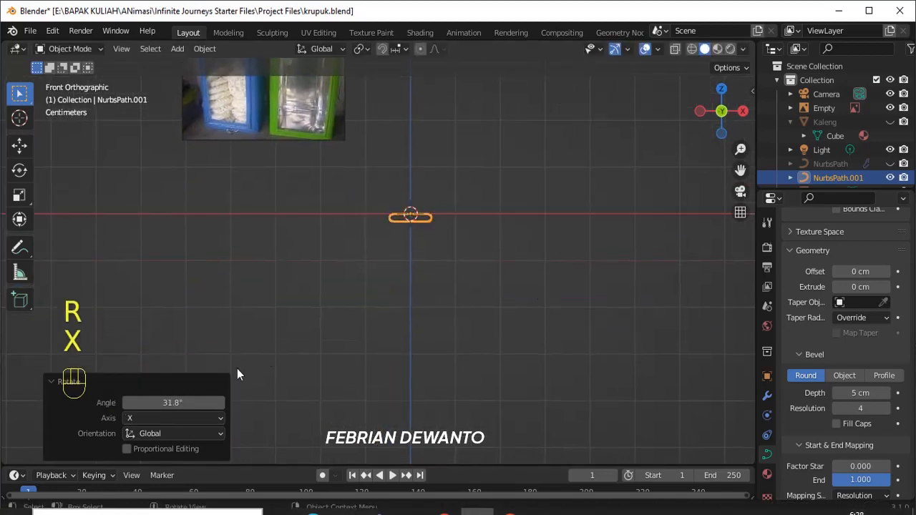
click(194, 402)
text(90)
key(Return)
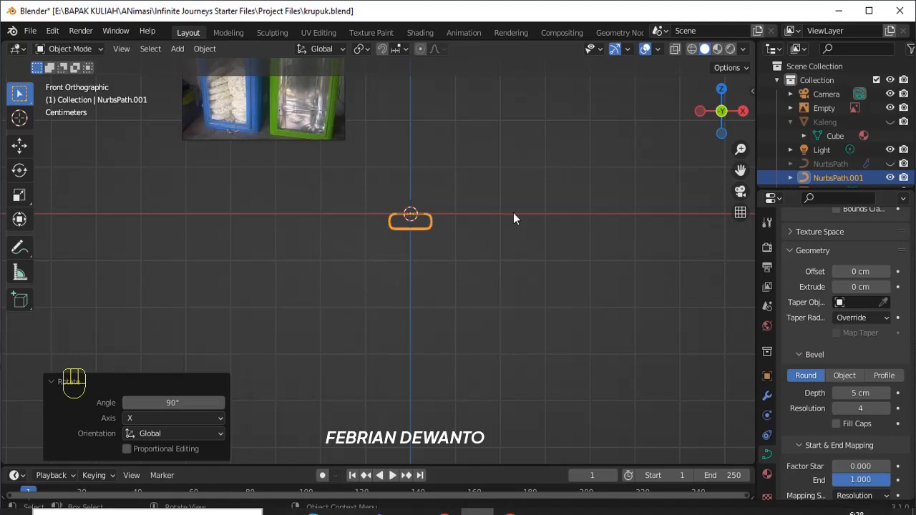
- Convert the beveled path to a mesh
right_click(425, 228)
key(Tab)
key(Tab)
scroll(446, 237, up, 2)
right_click(459, 207)
mouse_move(455, 206)
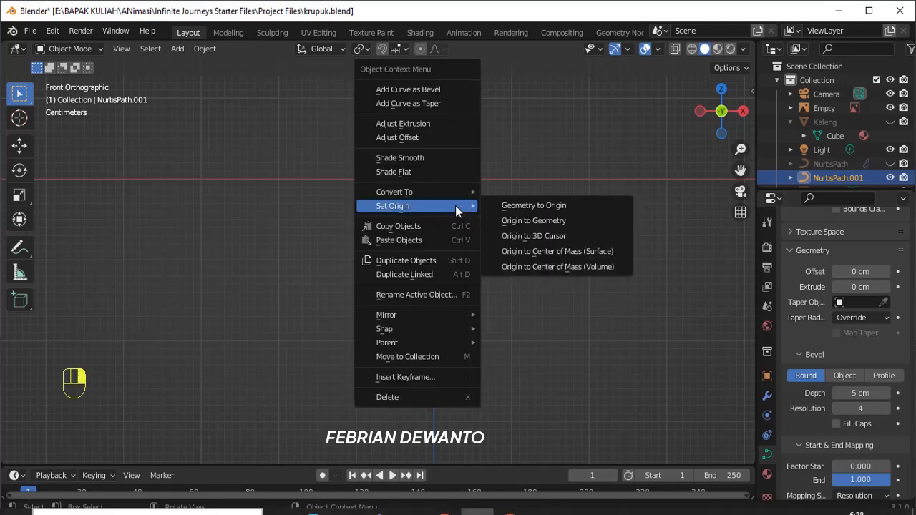
click(509, 207)
scroll(496, 226, up, 6)
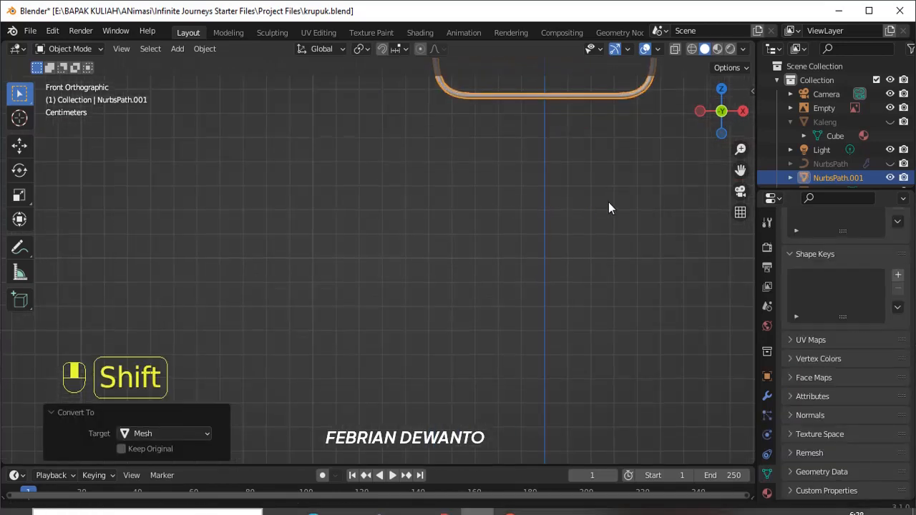
shift+middle_drag(608, 209, 542, 394)
scroll(572, 358, down, 8)
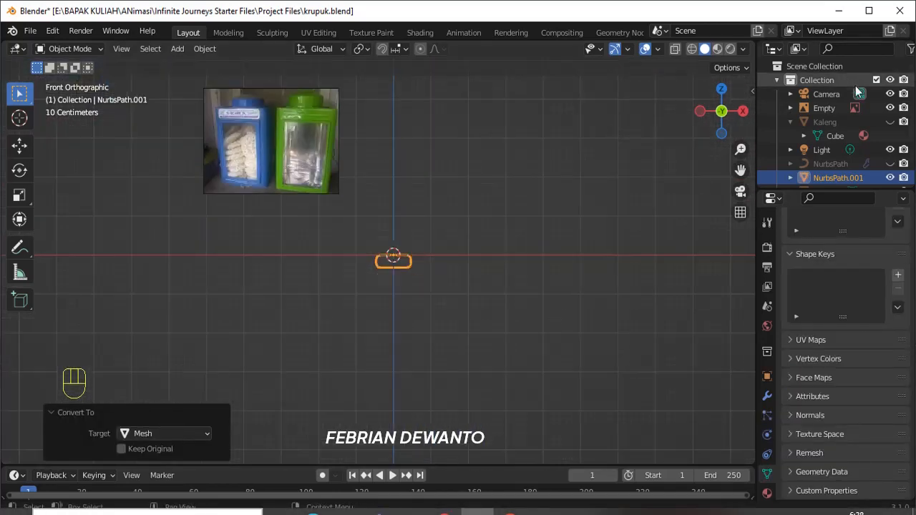
- Make the Kaleng body and the Tutup lid visible in the viewport
click(889, 121)
scroll(891, 134, down, 1)
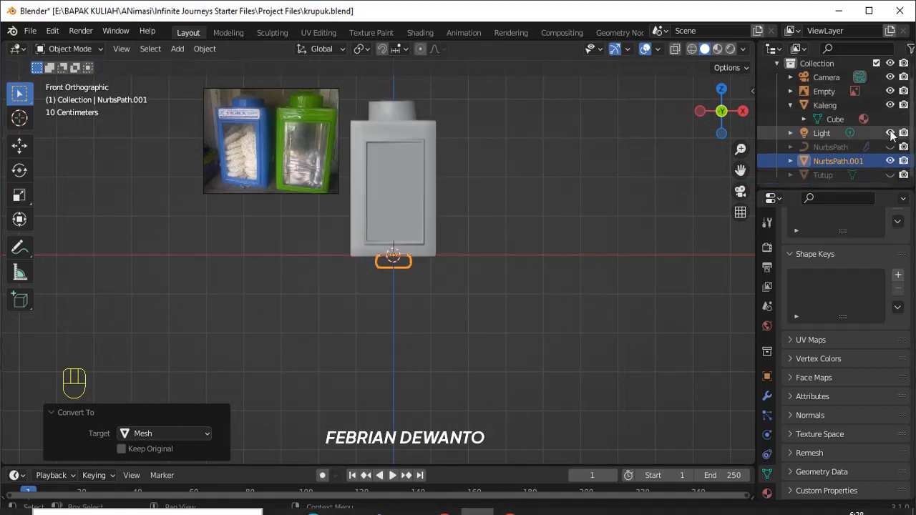
click(889, 175)
- Move the handle ring about 45.3 cm up along Z so it sits above the lid
click(402, 267)
key(g)
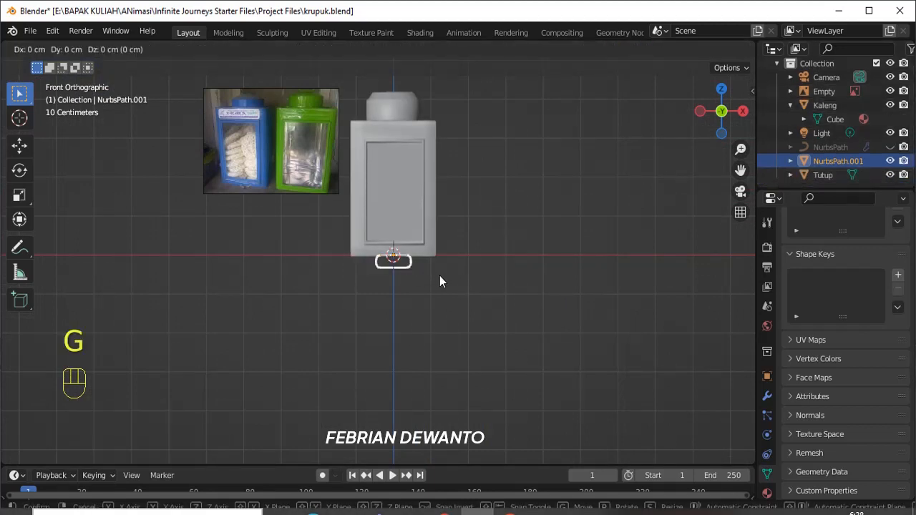
key(z)
click(449, 98)
shift+middle_drag(484, 117, 472, 293)
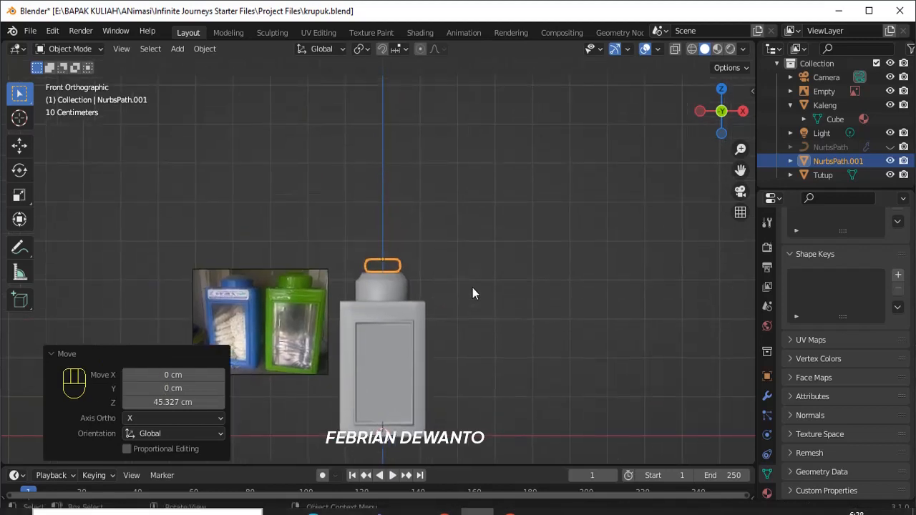
- Adjust the handle ring's height along Z so its lower edge meets the top of the lid
scroll(472, 288, up, 8)
shift+middle_drag(511, 337, 525, 219)
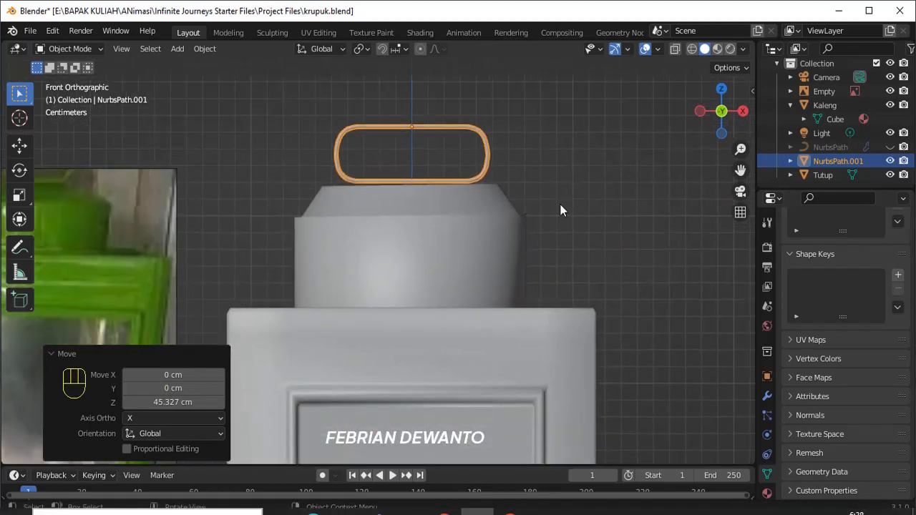
key(g)
key(z)
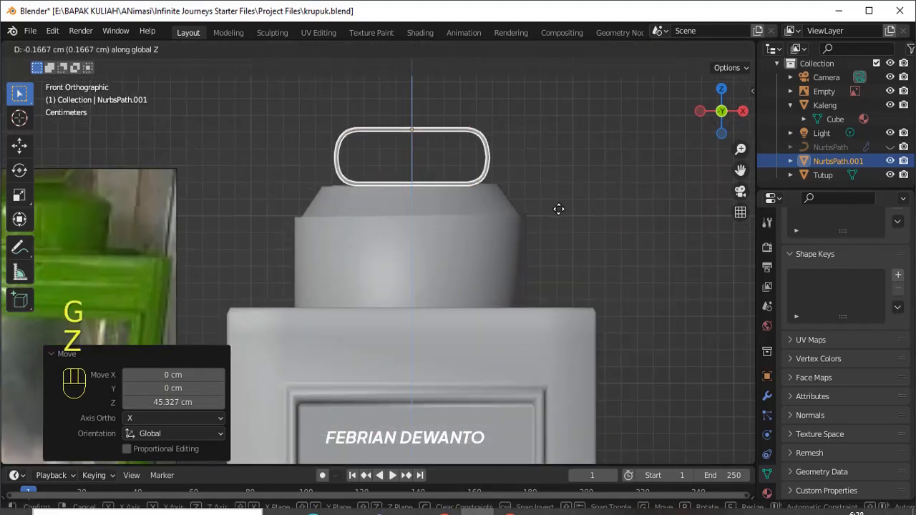
click(559, 208)
middle_drag(578, 217, 546, 256)
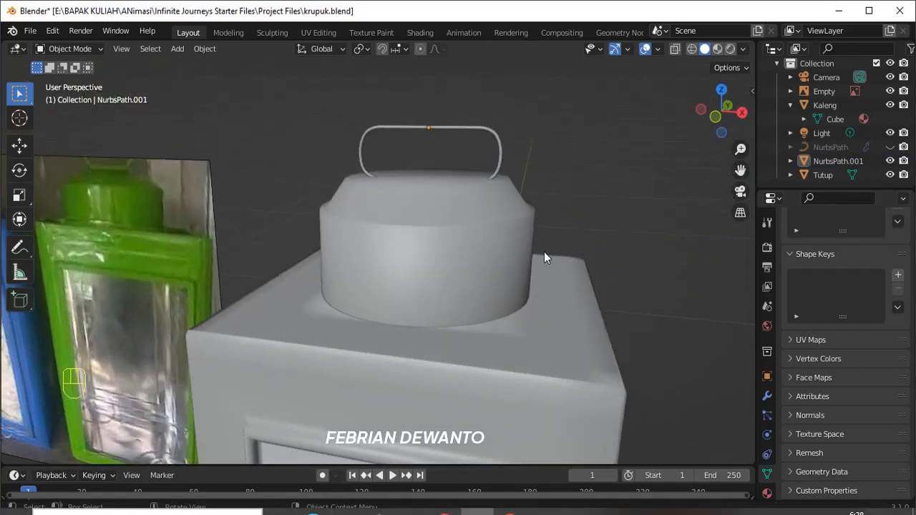
key(KP_1)
key(g)
click(483, 160)
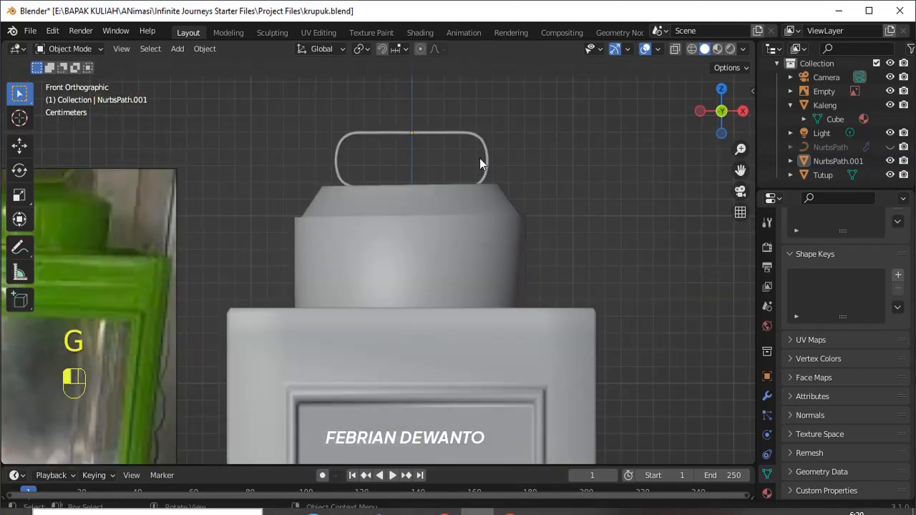
key(g)
key(z)
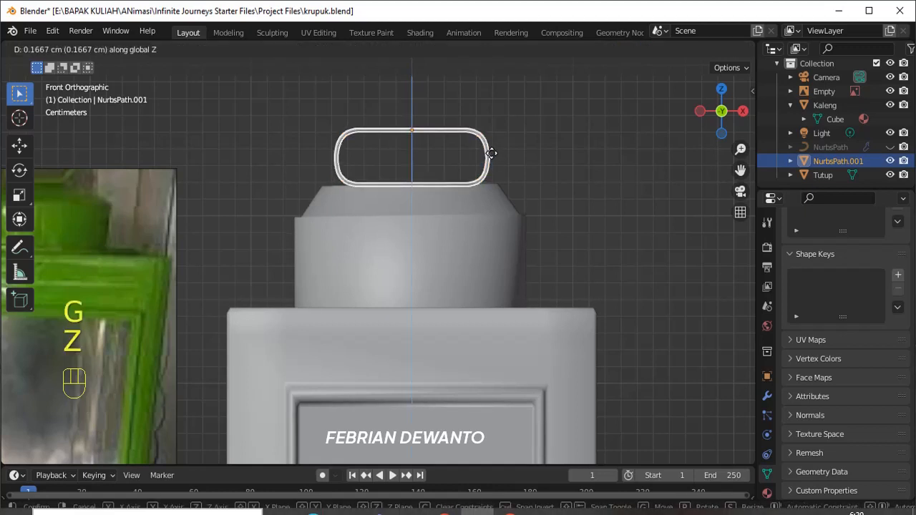
click(487, 157)
- Scale the handle ring uniformly to about 0.852 and lower it along Z onto the lid's top
key(s)
click(544, 191)
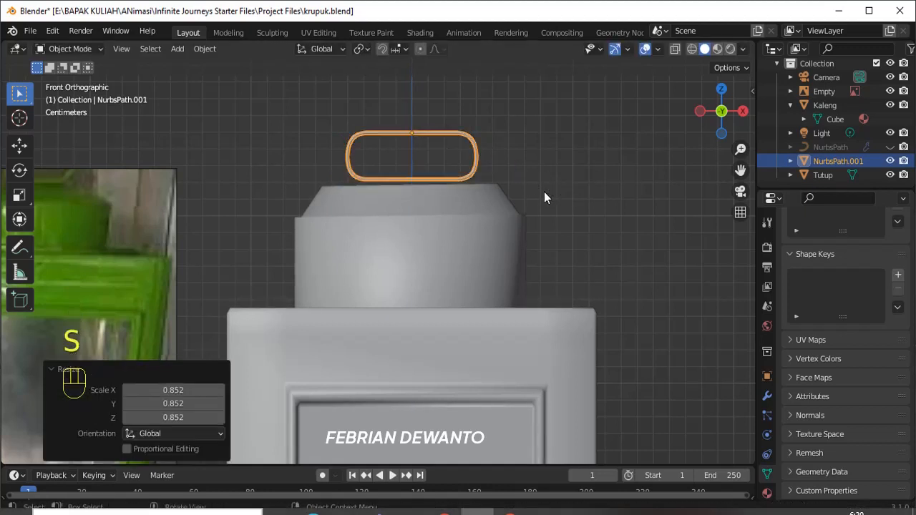
key(g)
key(z)
click(536, 195)
click(721, 172)
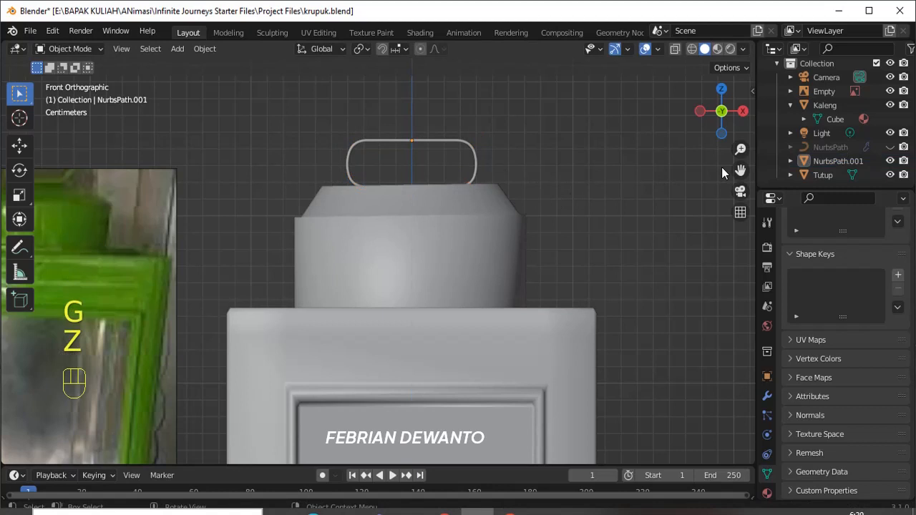
- Rename the handle ring's mesh object as HANDLE
double_click(823, 162)
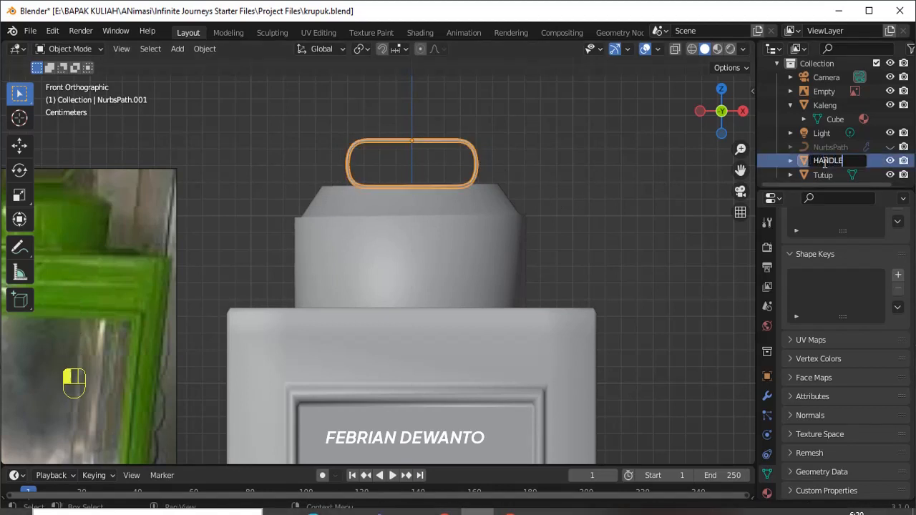
key(Return)
click(570, 164)
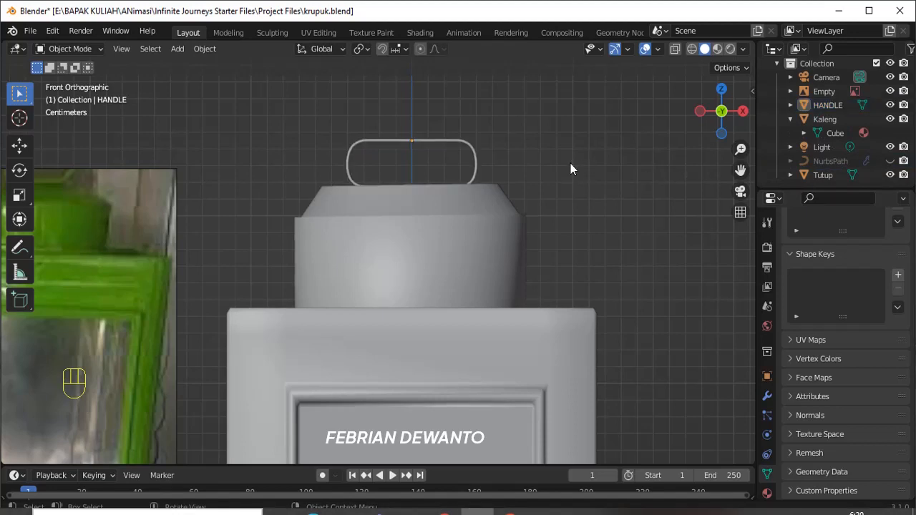
- Select the tin's parts in turn and check them as separate objects
click(473, 159)
scroll(538, 163, up, 4)
scroll(543, 163, down, 5)
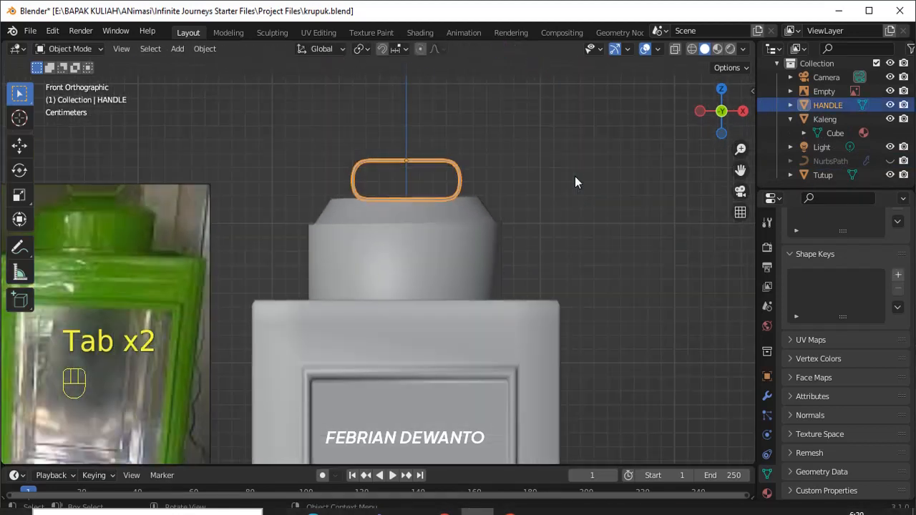
click(574, 176)
click(509, 232)
key(Tab)
key(Tab)
click(519, 322)
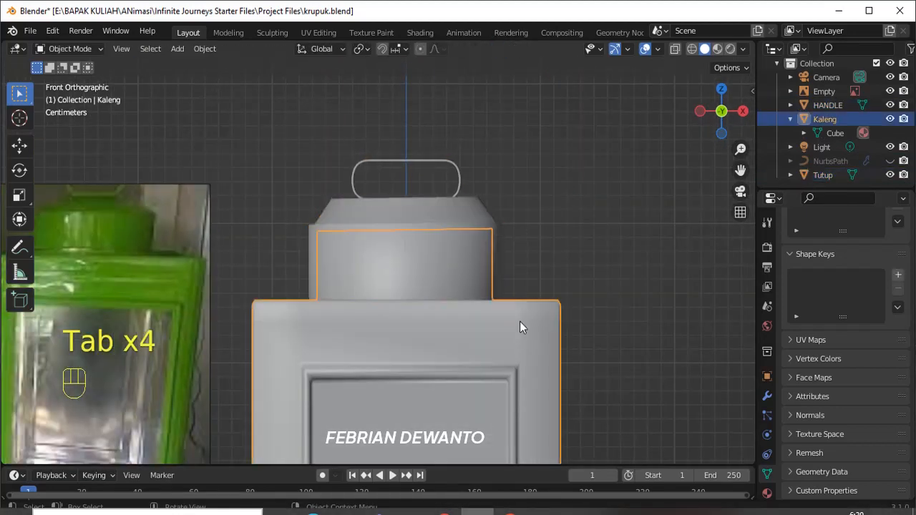
scroll(566, 250, down, 3)
click(427, 236)
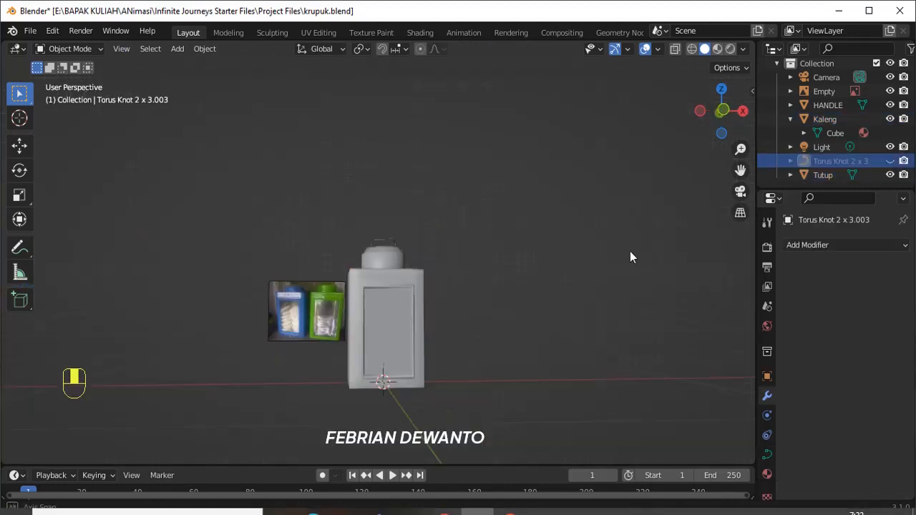
- Hide the HANDLE, Kaleng and Tutup objects and add a Torus Knot Plus curve at the origin from the top view
click(889, 118)
click(890, 104)
key(KP_7)
key(shift+a)
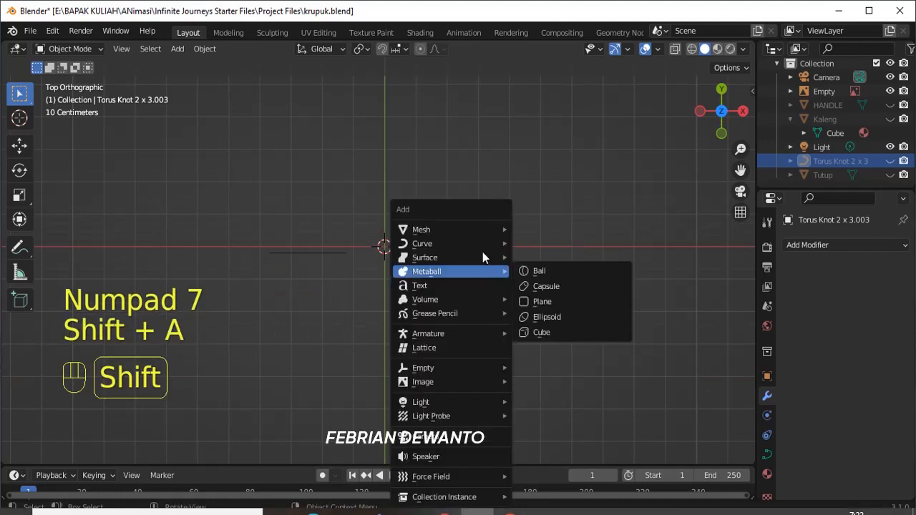
mouse_move(470, 244)
scroll(542, 501, down, 5)
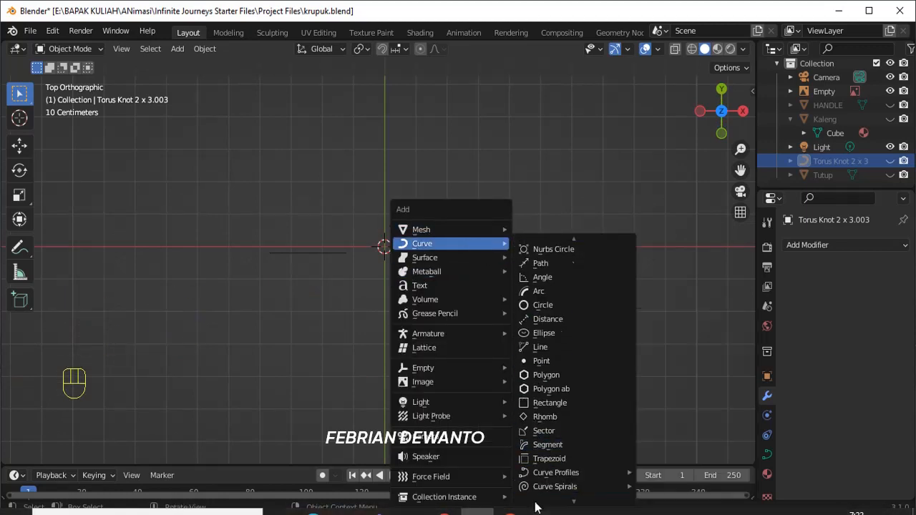
mouse_move(542, 446)
click(669, 375)
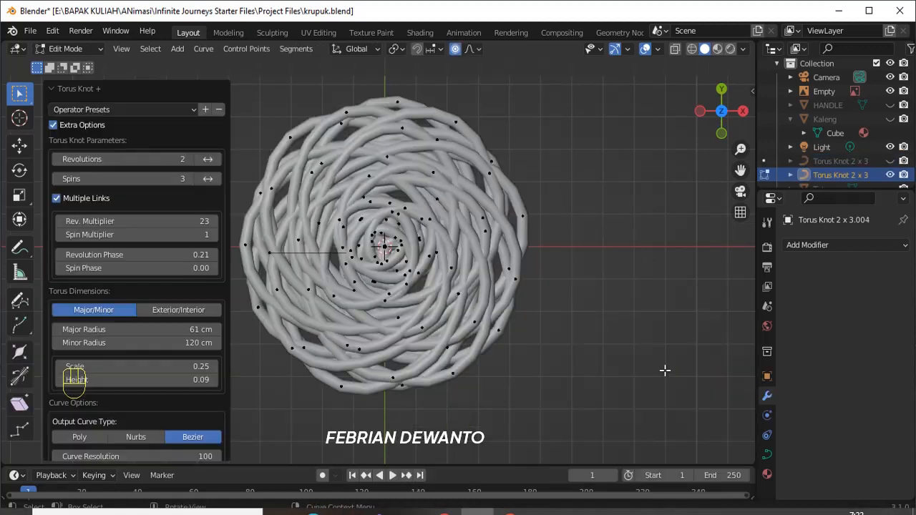
- Try a revolution multiplier of 24 on the torus knot and set it back to 23
click(214, 223)
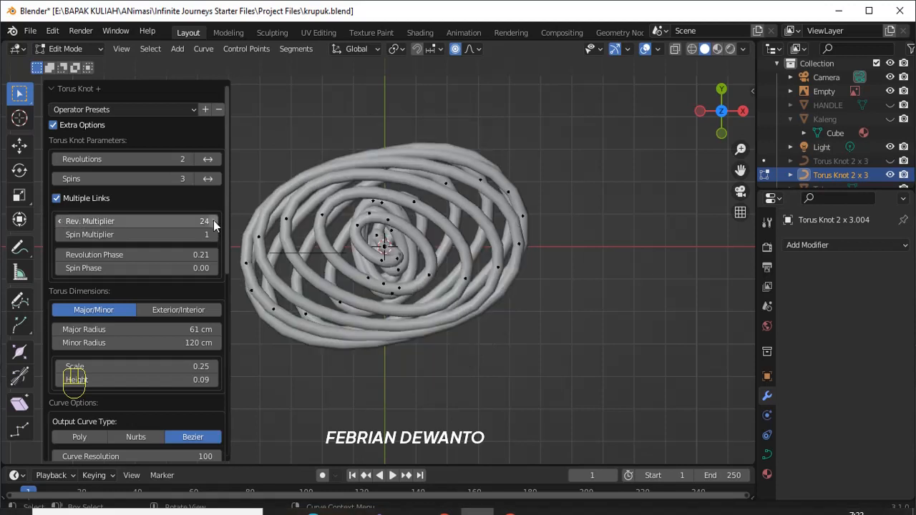
click(61, 221)
scroll(196, 246, down, 1)
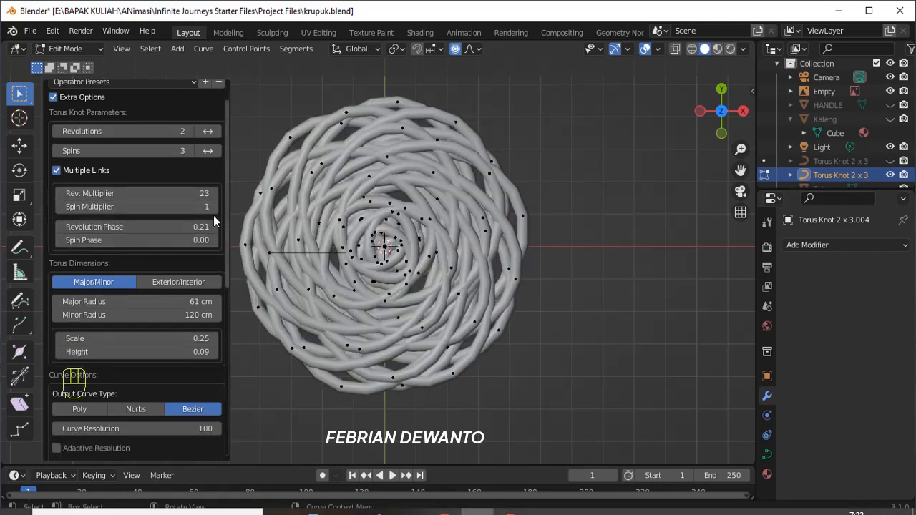
scroll(199, 295, down, 2)
scroll(199, 333, down, 4)
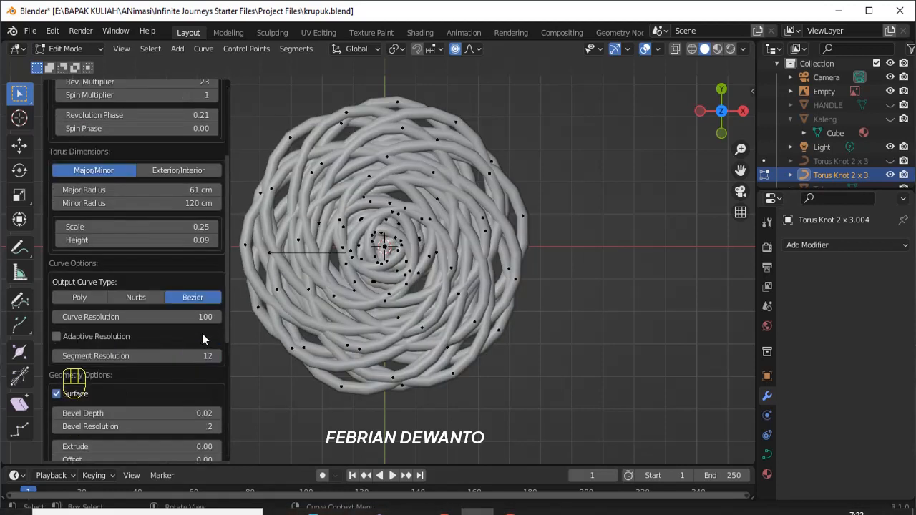
- Set the torus knot's Height to 0.15 and return to Object Mode
middle_drag(583, 358, 558, 177)
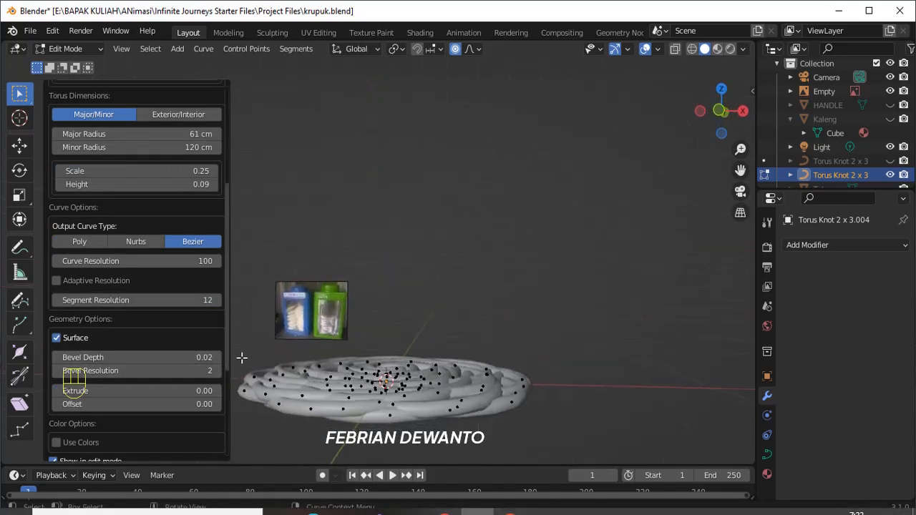
scroll(192, 380, down, 4)
scroll(188, 376, up, 5)
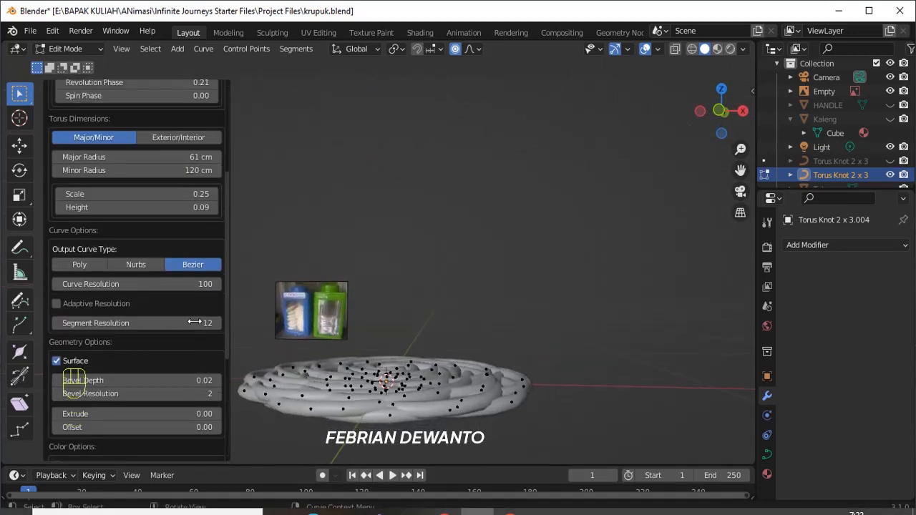
click(211, 208)
click(211, 207)
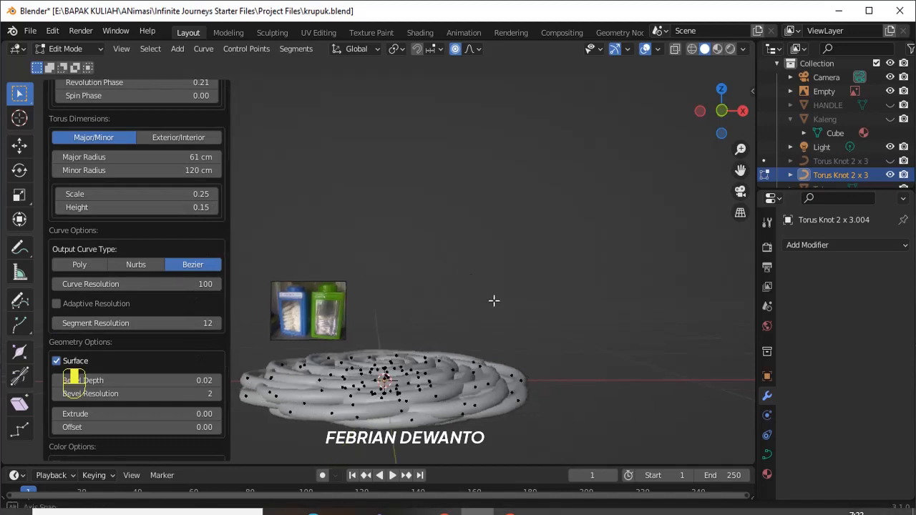
middle_drag(493, 300, 367, 206)
key(n)
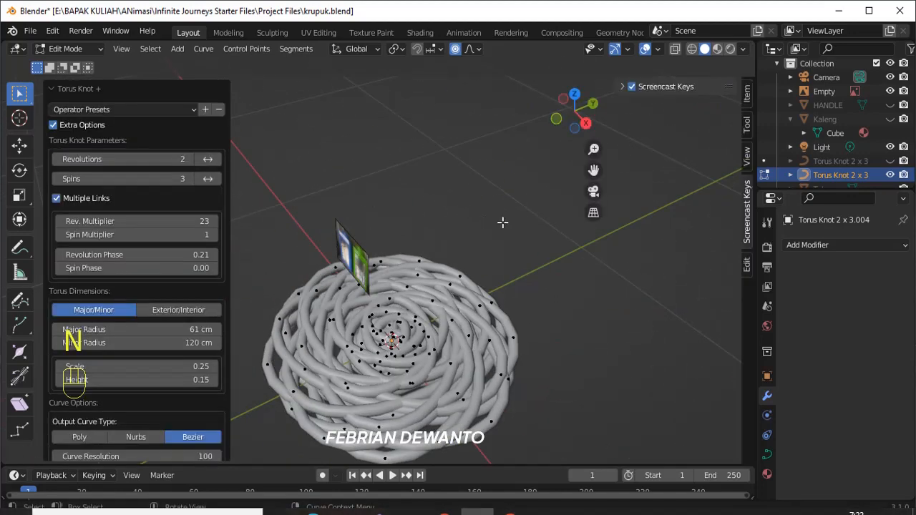
key(Tab)
- Scale the torus knot uniformly to about 0.334
middle_drag(554, 295, 533, 192)
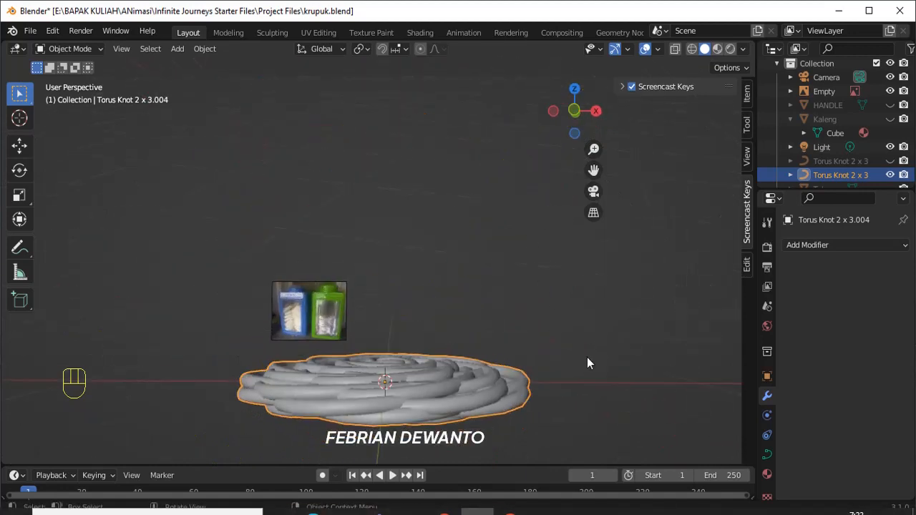
key(s)
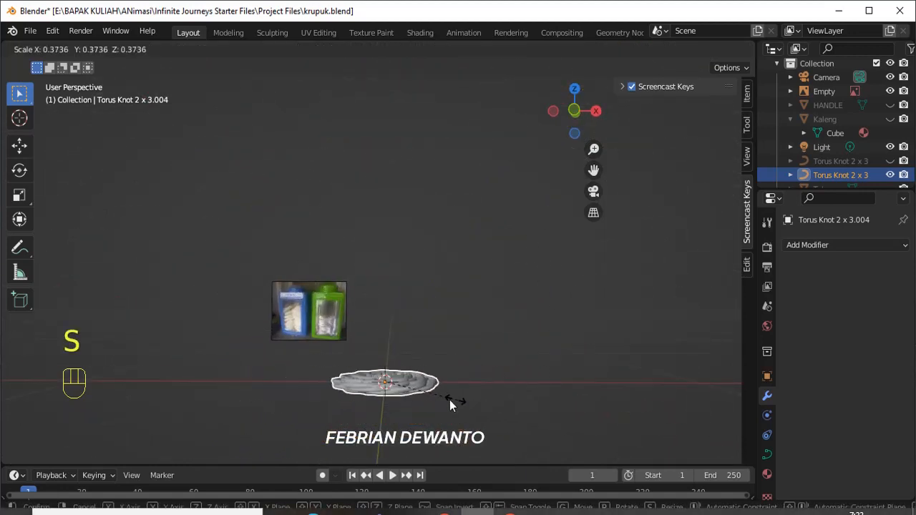
click(454, 390)
middle_drag(456, 390, 465, 433)
- Convert the torus knot curve to a mesh
right_click(411, 374)
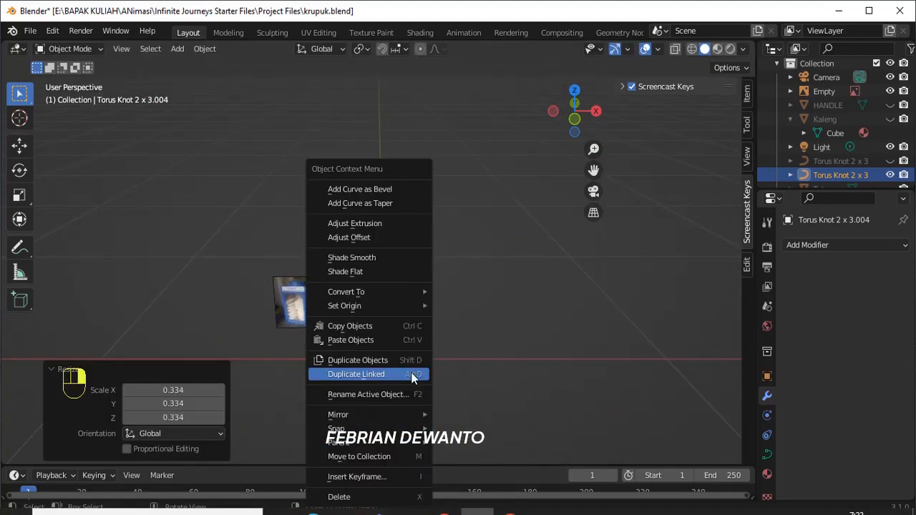
mouse_move(380, 293)
click(461, 307)
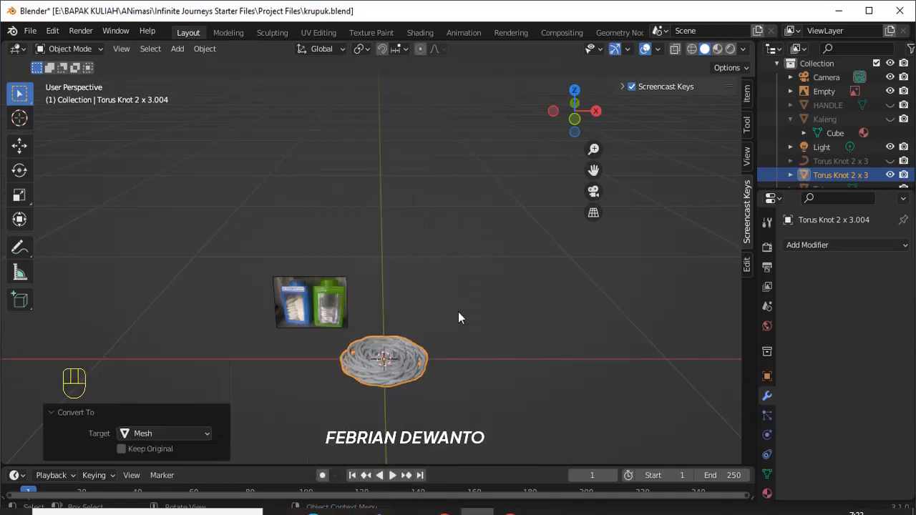
scroll(451, 391, up, 2)
scroll(460, 379, down, 1)
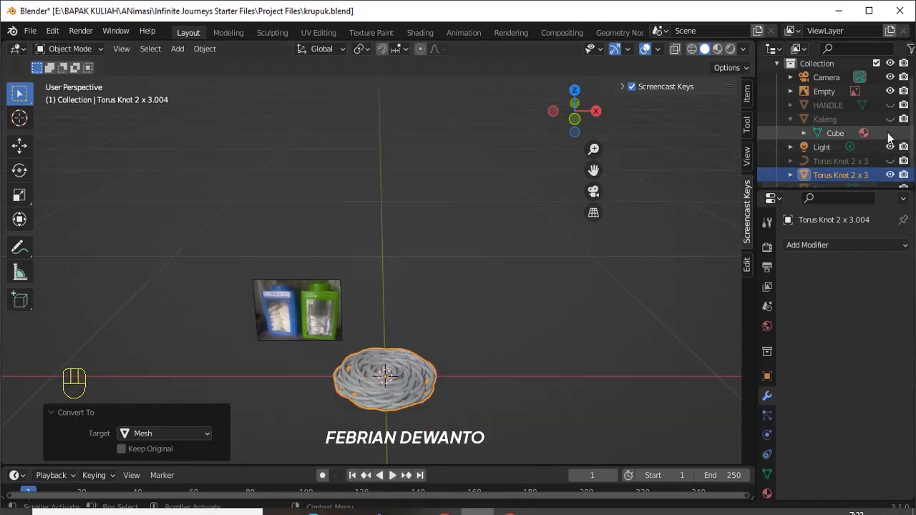
- Make the HANDLE, Kaleng and Tutup objects visible in the viewport
drag(890, 104, 890, 119)
scroll(691, 203, down, 2)
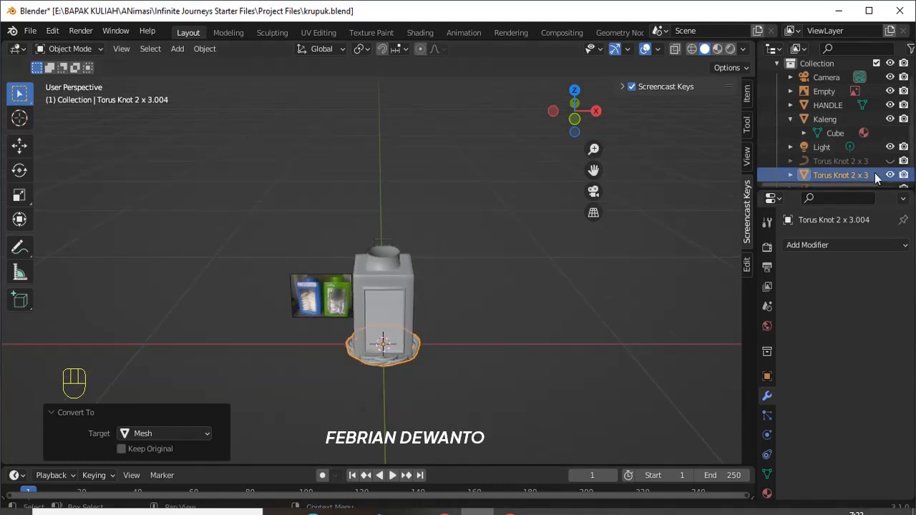
scroll(883, 176, down, 1)
click(890, 175)
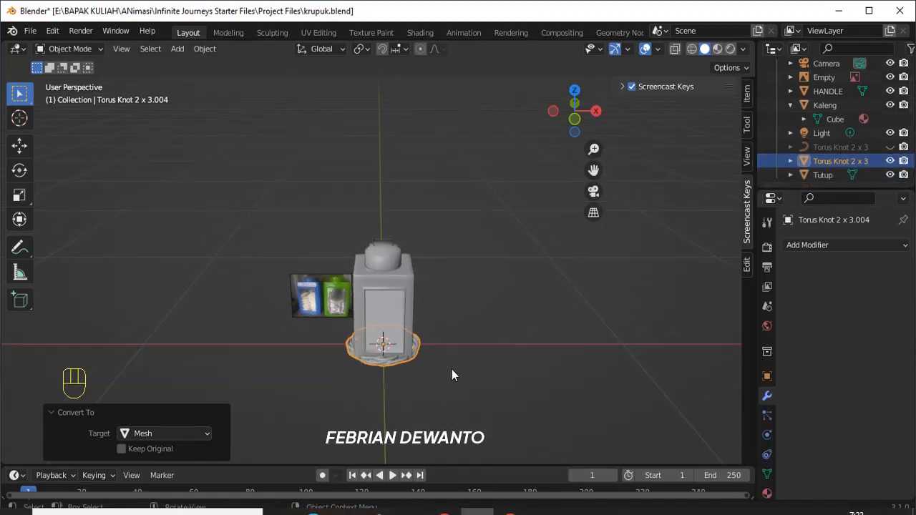
- From the front view, rotate the torus knot mesh 90° about the global X axis
key(KP_1)
key(r)
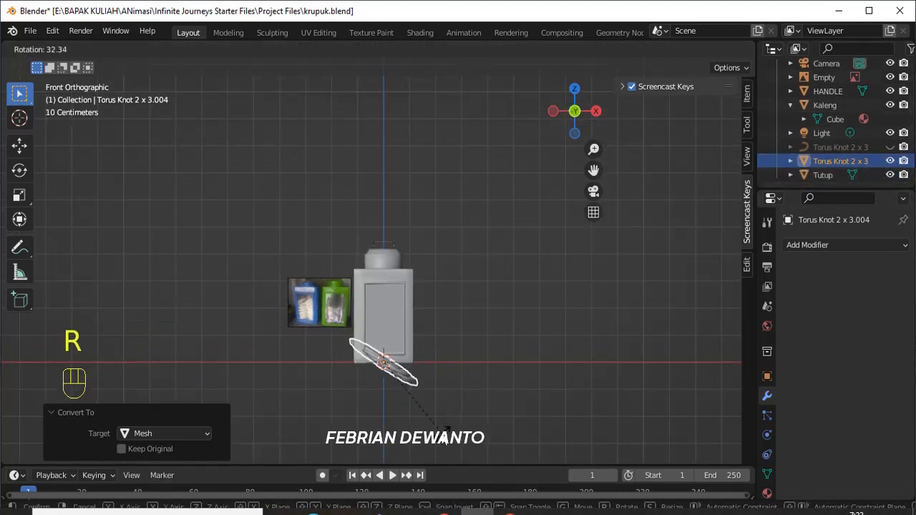
key(x)
click(422, 413)
click(184, 402)
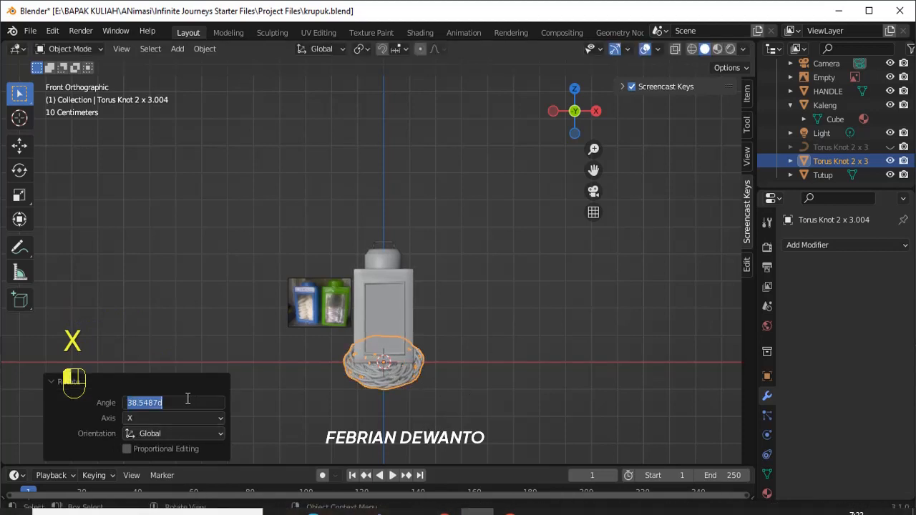
text(90)
key(Return)
- Scale the torus knot mesh to about 0.351 and move it about 13.9 cm up along Z inside the tin
key(s)
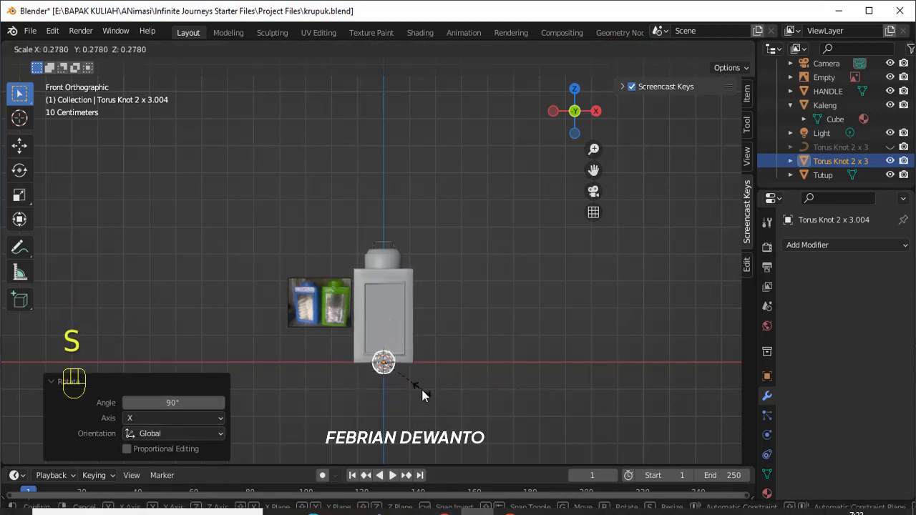
click(432, 396)
scroll(432, 396, up, 5)
scroll(480, 379, down, 2)
shift+middle_drag(480, 379, 488, 362)
scroll(484, 364, up, 4)
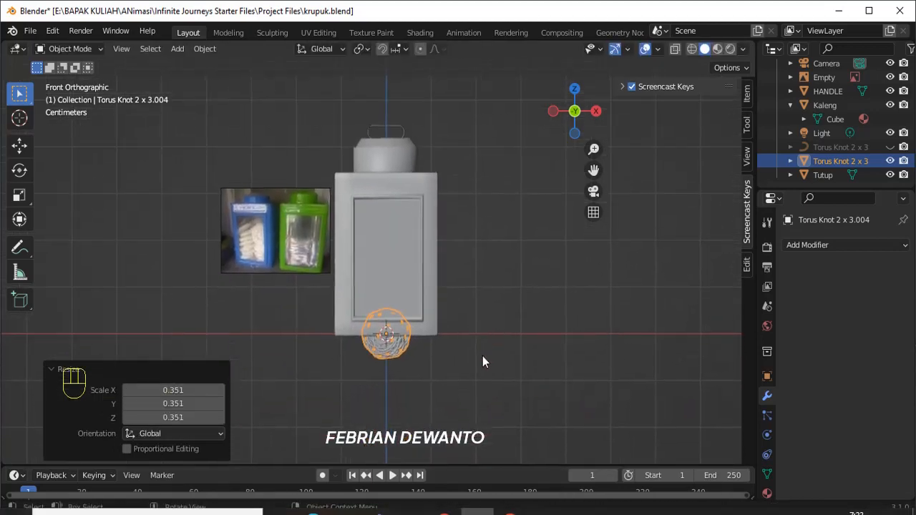
key(g)
key(z)
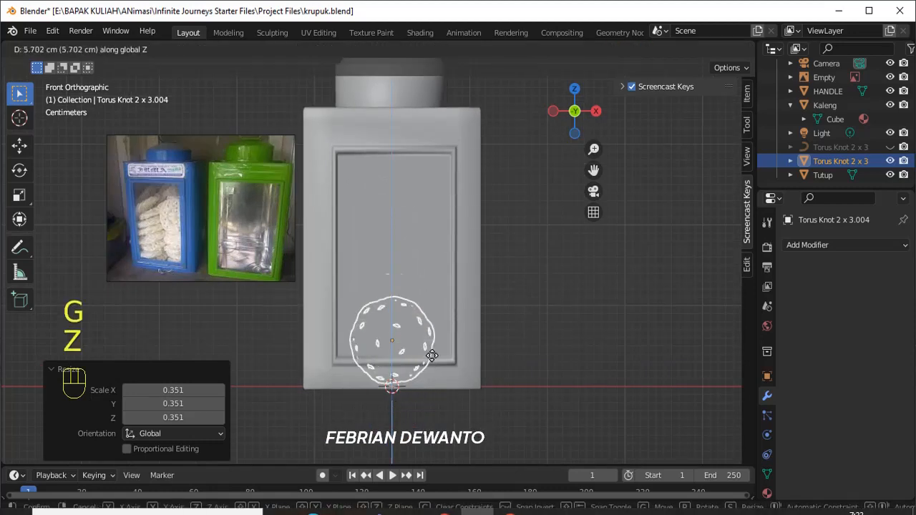
click(450, 319)
mouse_move(505, 356)
middle_down()
mouse_move(592, 364)
mouse_move(297, 378)
mouse_move(505, 384)
mouse_move(519, 334)
mouse_move(518, 346)
middle_up()
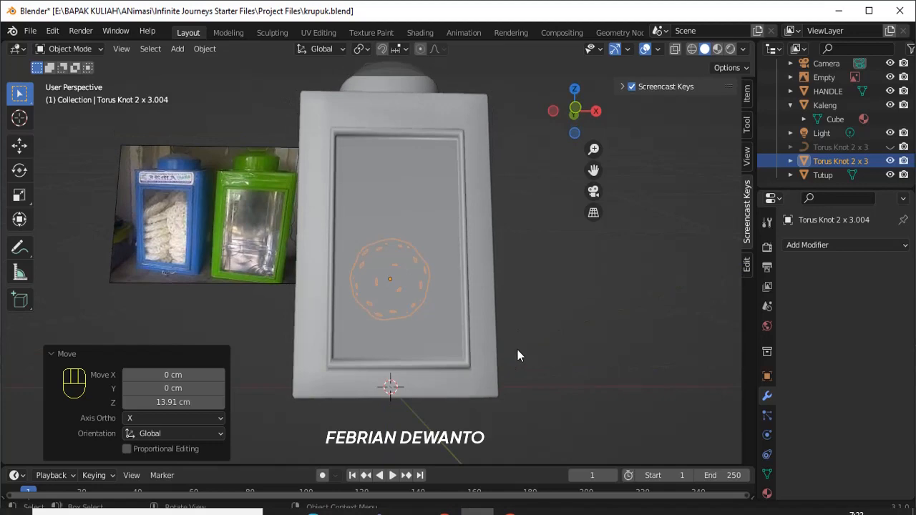
- Select the tin body and inspect the torus knot's position inside it in wireframe display
scroll(515, 351, up, 2)
click(429, 329)
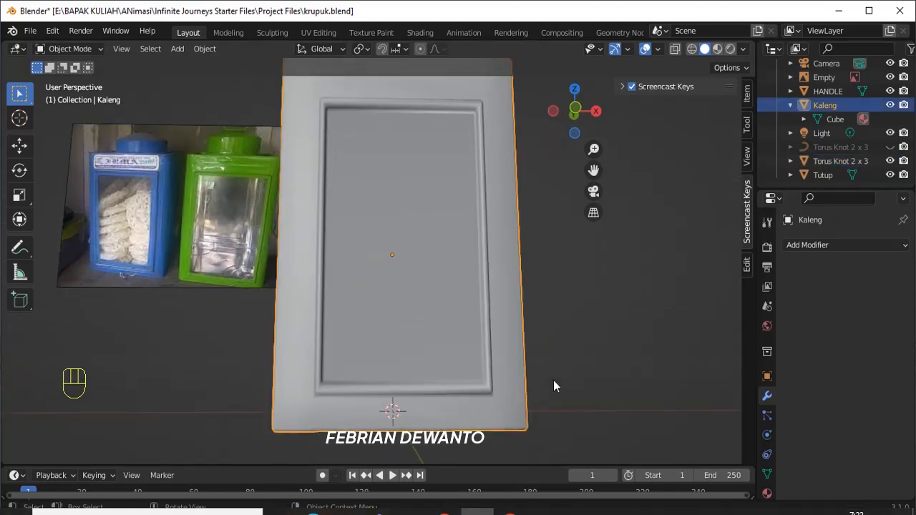
click(691, 48)
middle_drag(602, 254, 607, 298)
click(675, 49)
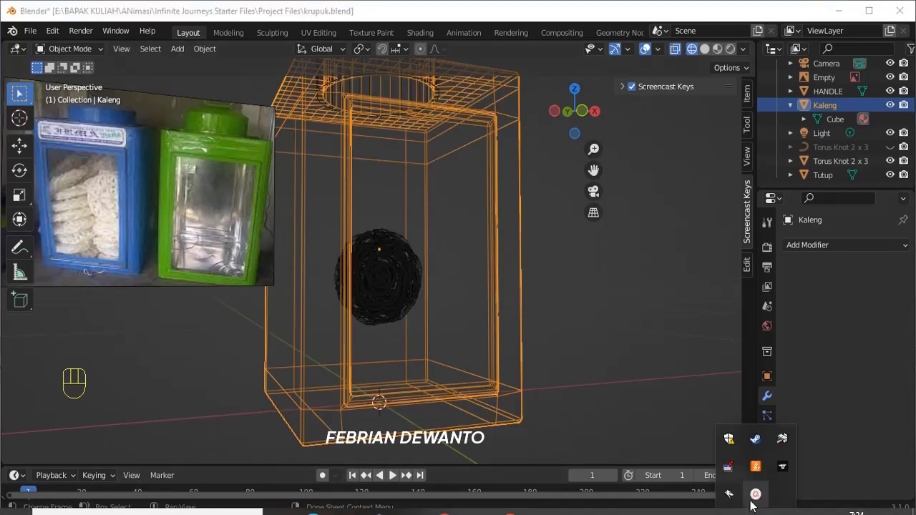
click(842, 463)
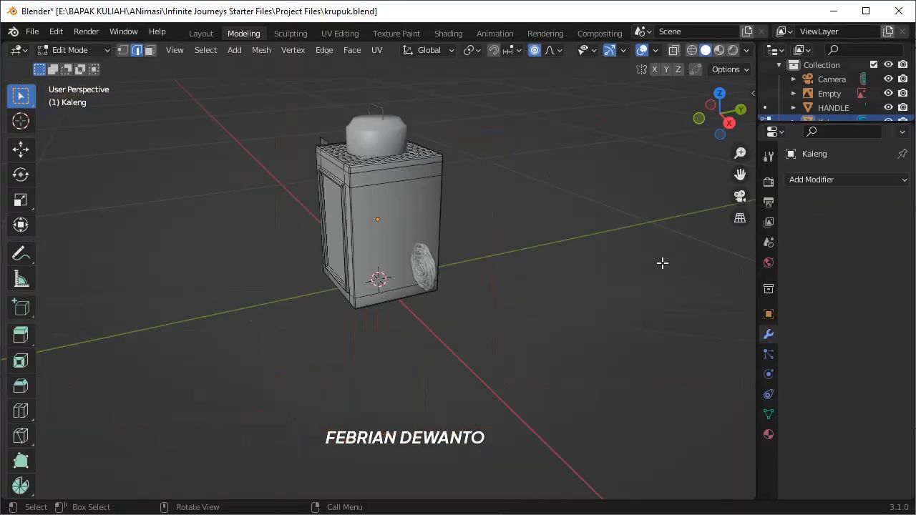
- With the tin body selected in the Shading workspace, enable Refraction for Screen Space Reflections in the render settings
key(Tab)
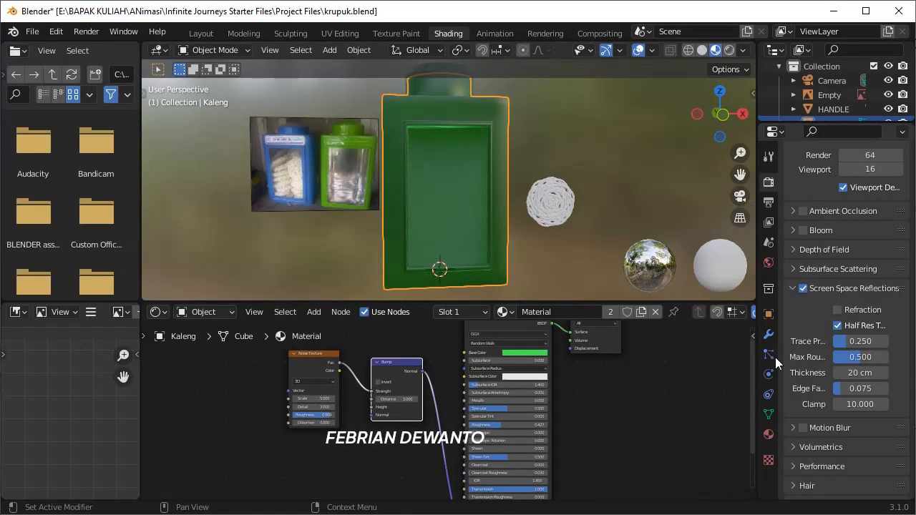
click(769, 435)
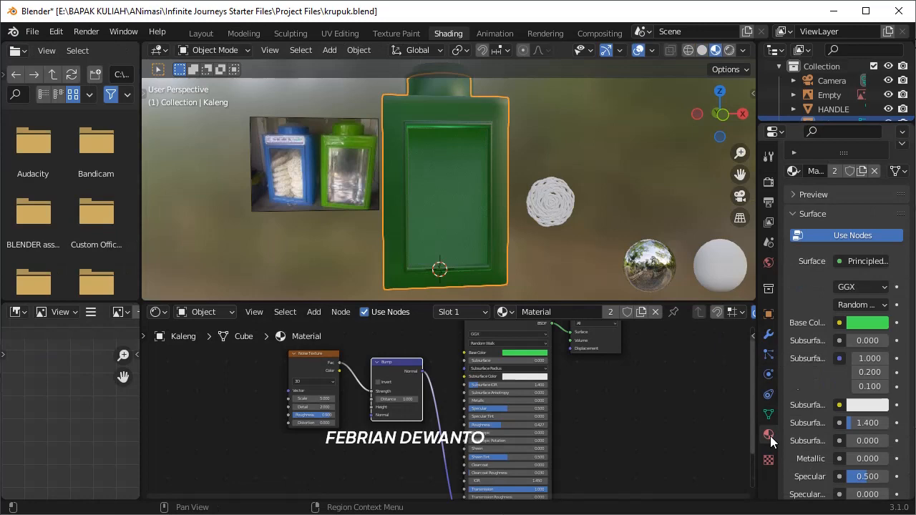
scroll(397, 386, up, 7)
middle_drag(300, 399, 296, 423)
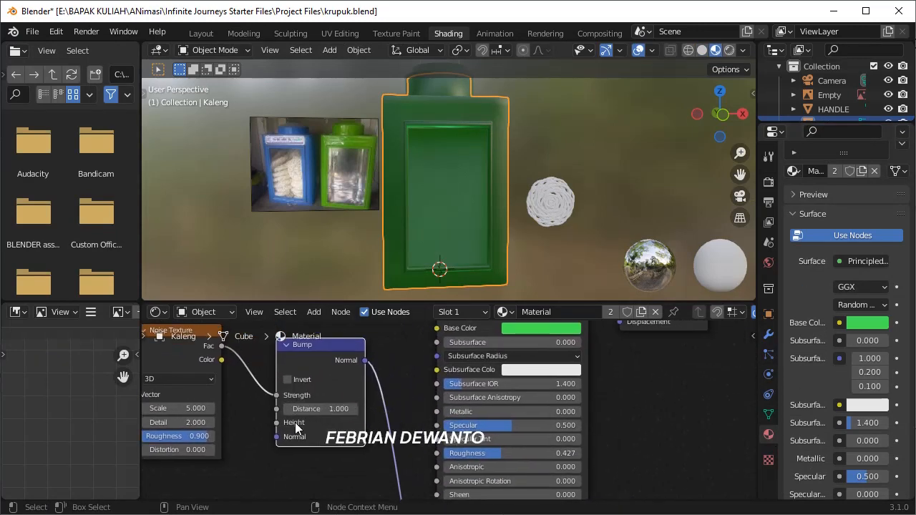
middle_drag(650, 375, 580, 419)
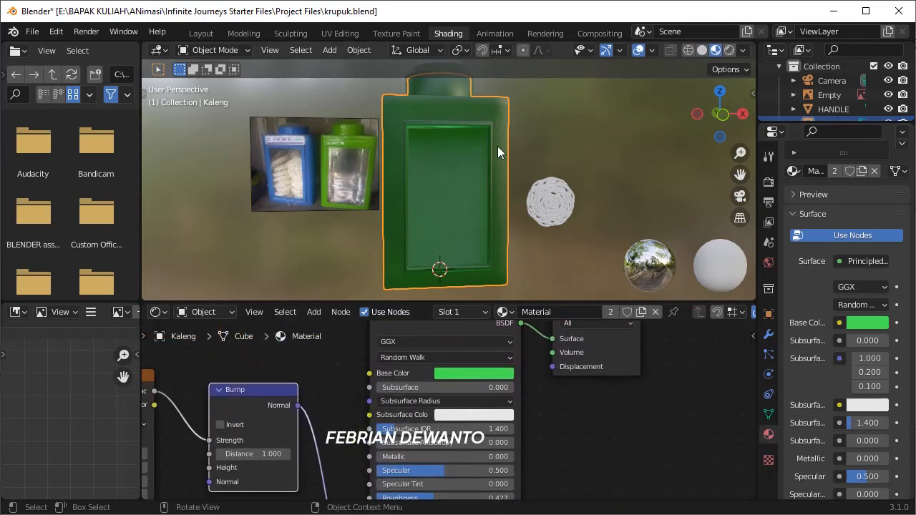
click(768, 183)
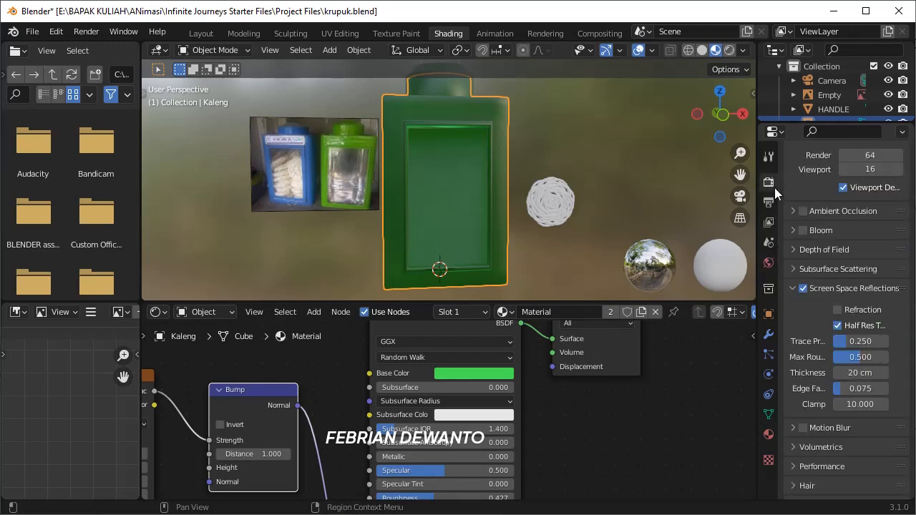
click(837, 313)
middle_drag(673, 199, 511, 286)
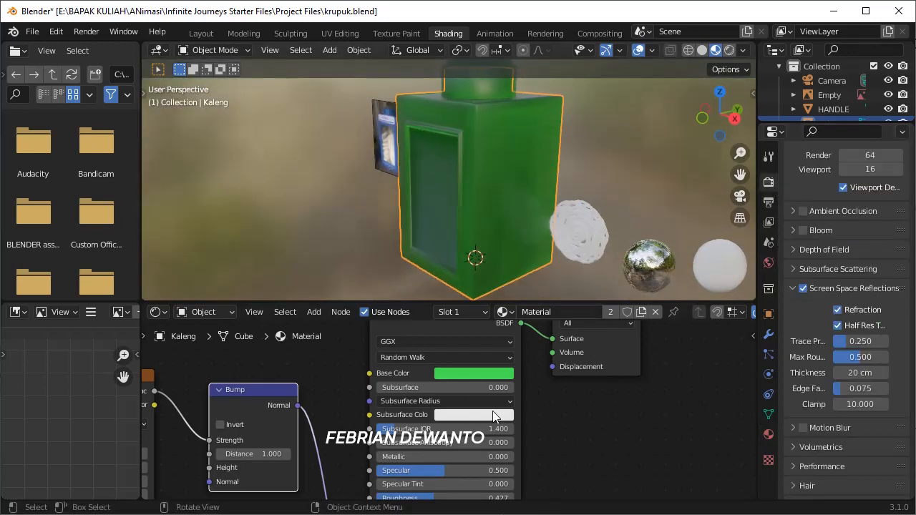
- Change the base color of the tin's material to a bright, slightly yellowish green
click(476, 374)
drag(490, 231, 472, 208)
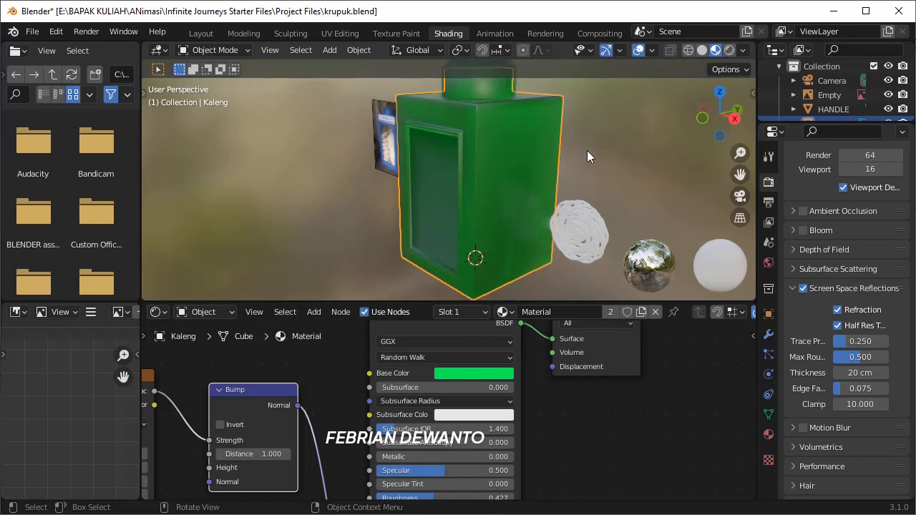
middle_drag(586, 150, 617, 151)
click(478, 371)
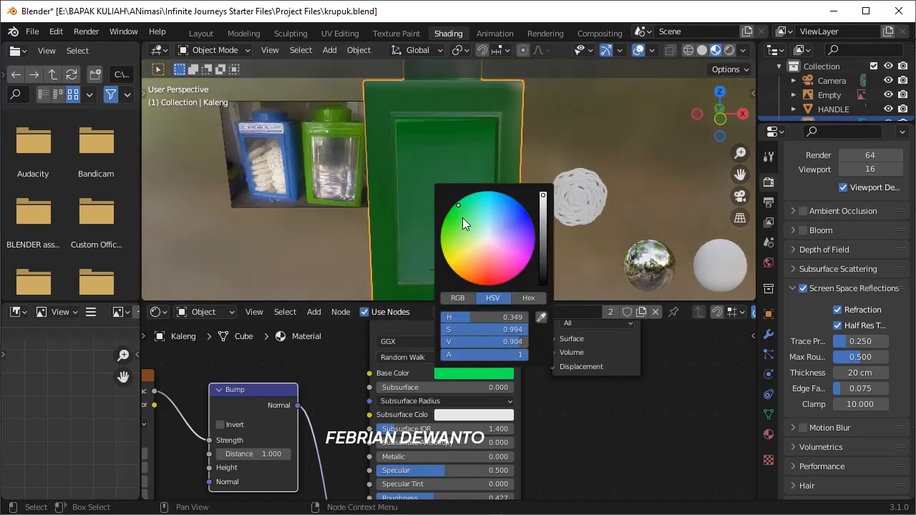
drag(462, 218, 480, 213)
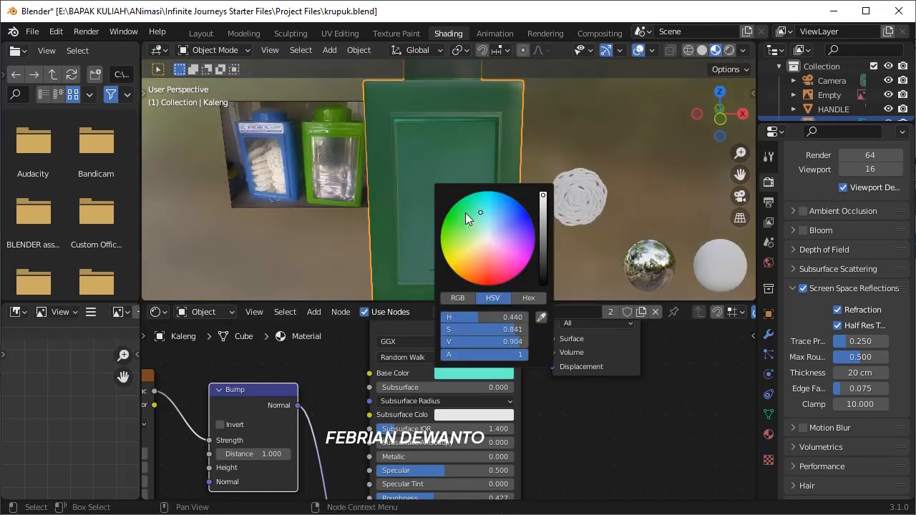
click(465, 214)
click(451, 222)
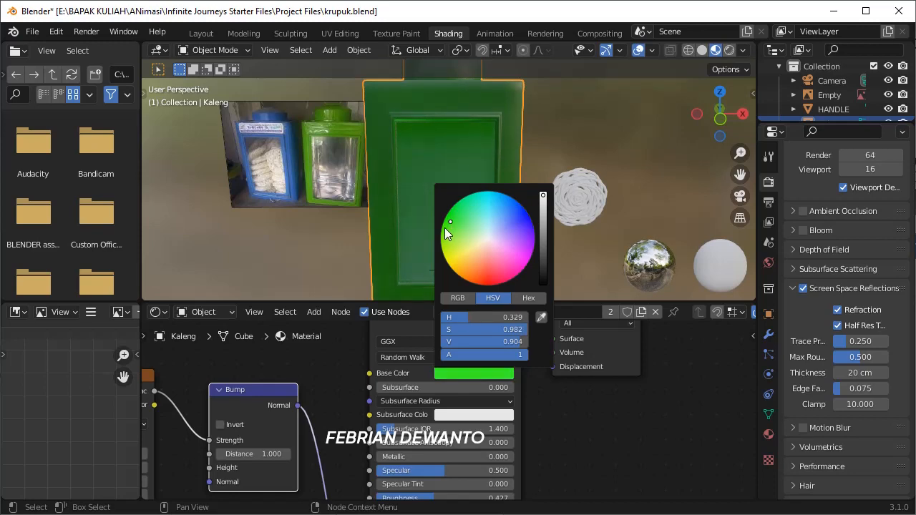
click(445, 228)
mouse_move(625, 208)
middle_down()
mouse_move(553, 204)
mouse_move(637, 217)
middle_up()
- Select the tin's front window face in face select mode and add a second material slot with a new material
key(Tab)
key(Tab)
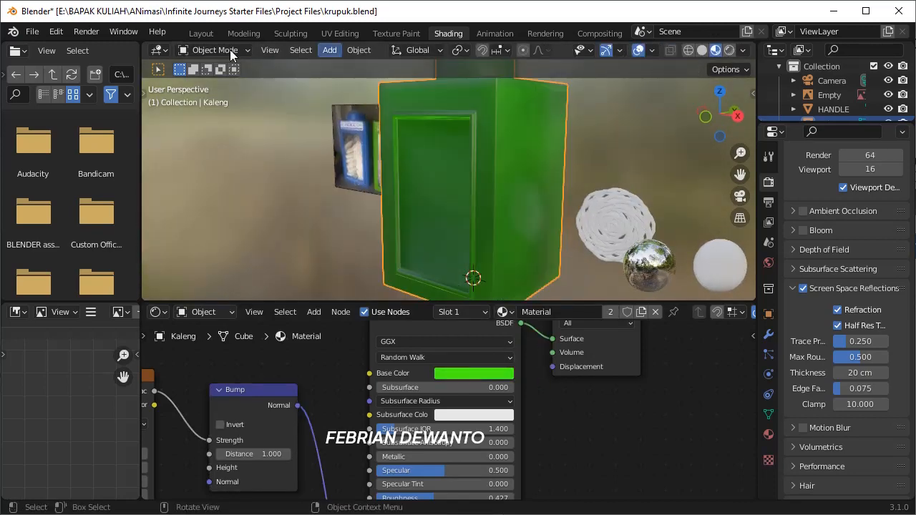
click(230, 33)
middle_drag(449, 188, 467, 204)
key(Tab)
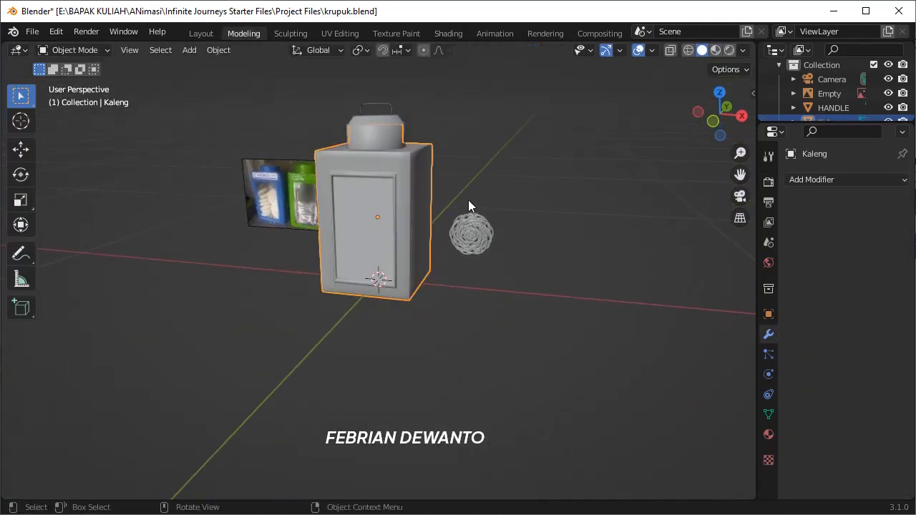
key(Tab)
click(149, 50)
click(361, 229)
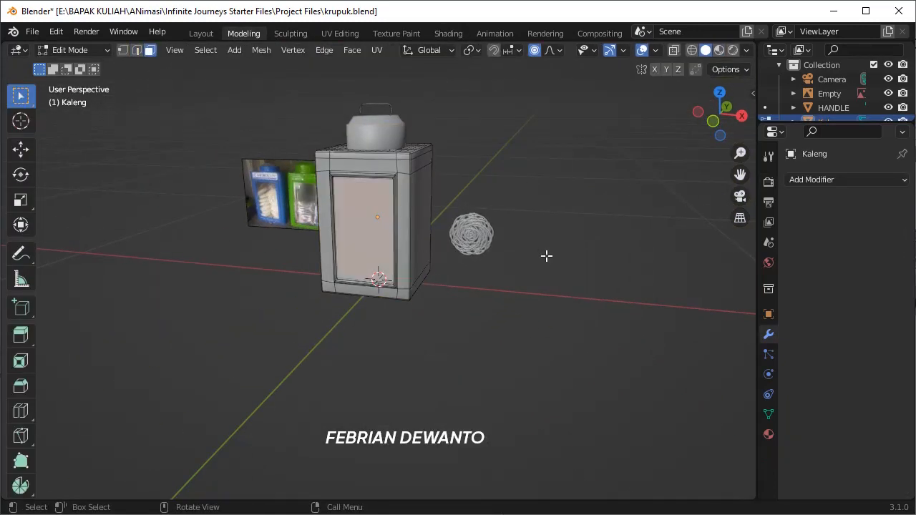
click(768, 434)
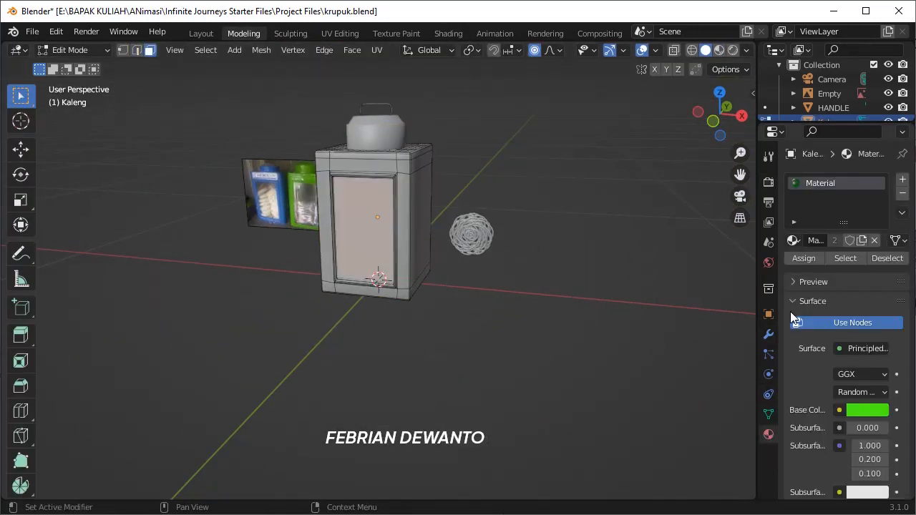
click(902, 179)
click(847, 268)
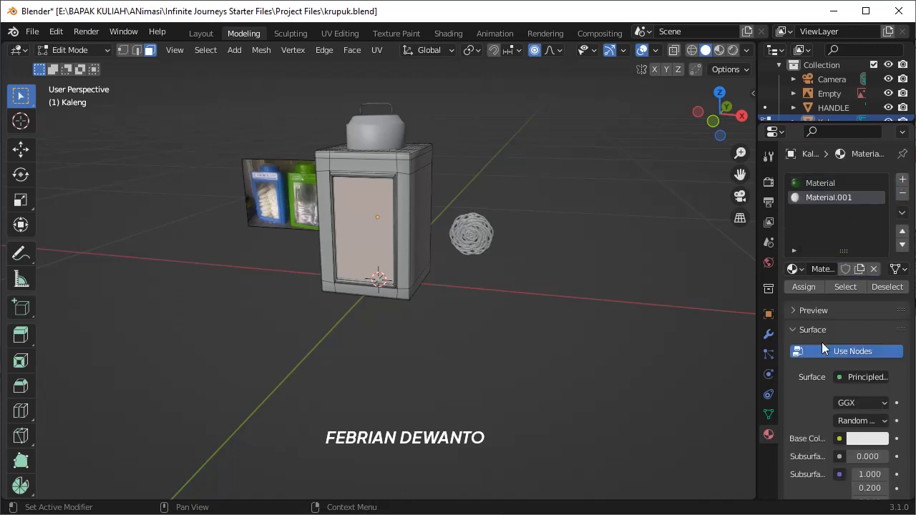
- In the Shading workspace, add a Transparent BSDF node to the tin's new second material
scroll(546, 276, up, 3)
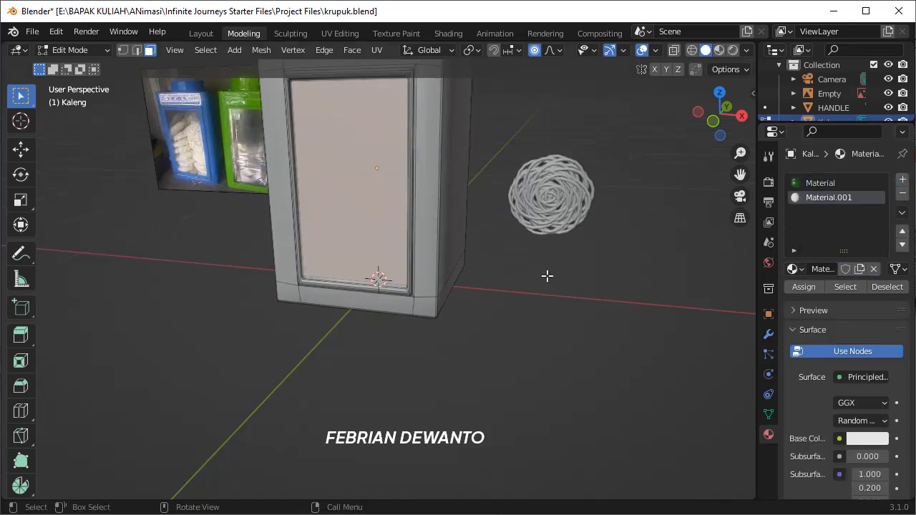
middle_drag(564, 275, 599, 217)
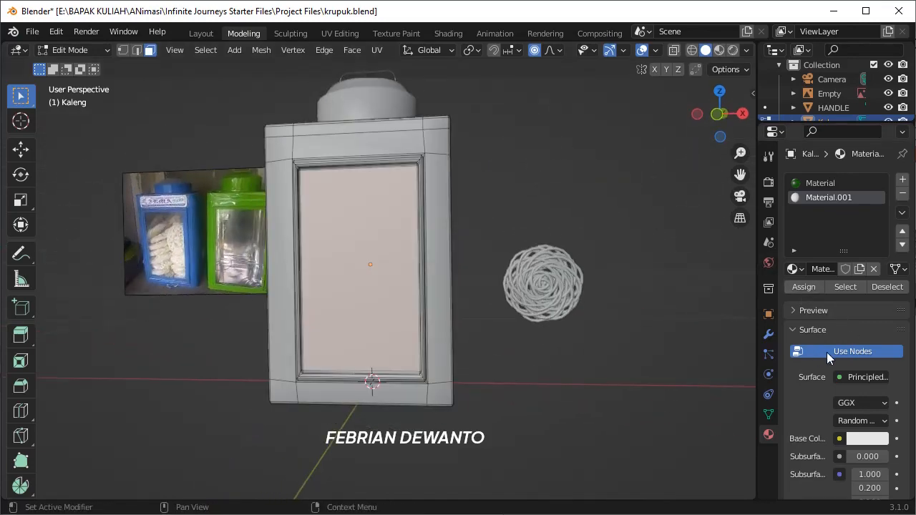
click(446, 33)
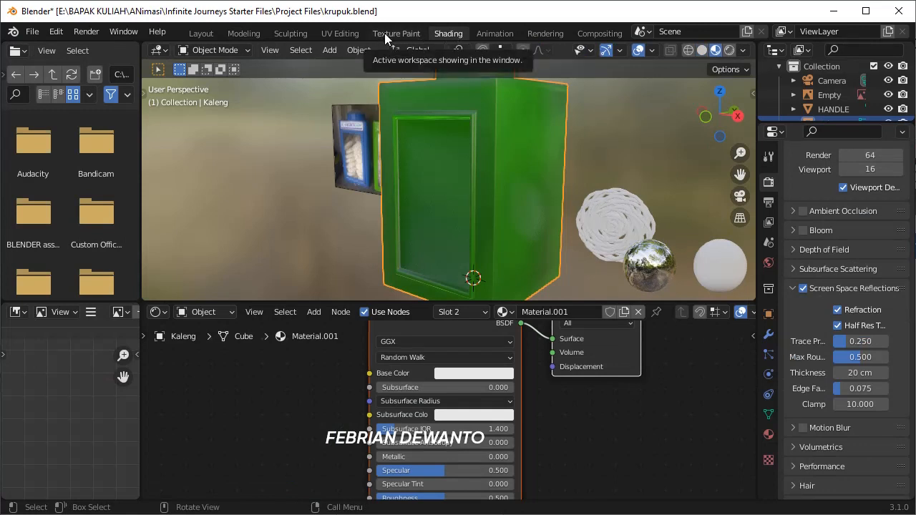
scroll(550, 409, down, 2)
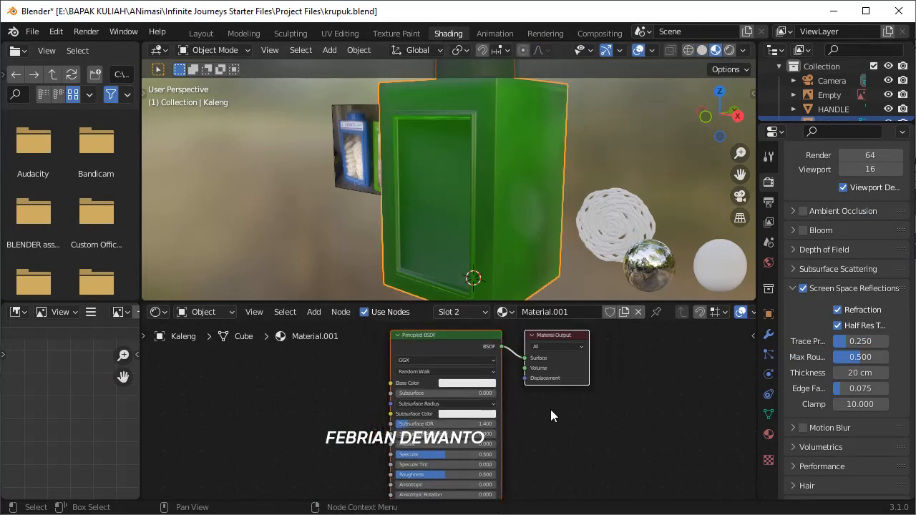
scroll(343, 415, up, 1)
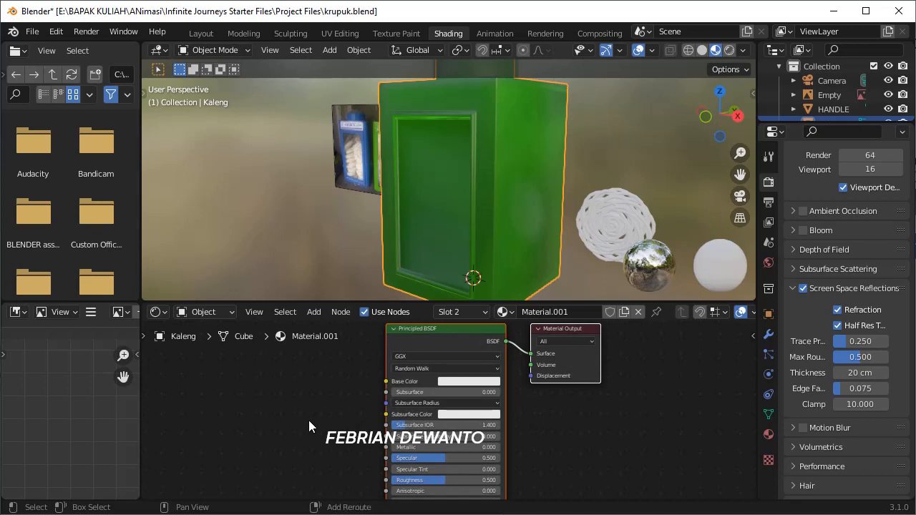
key(shift+a)
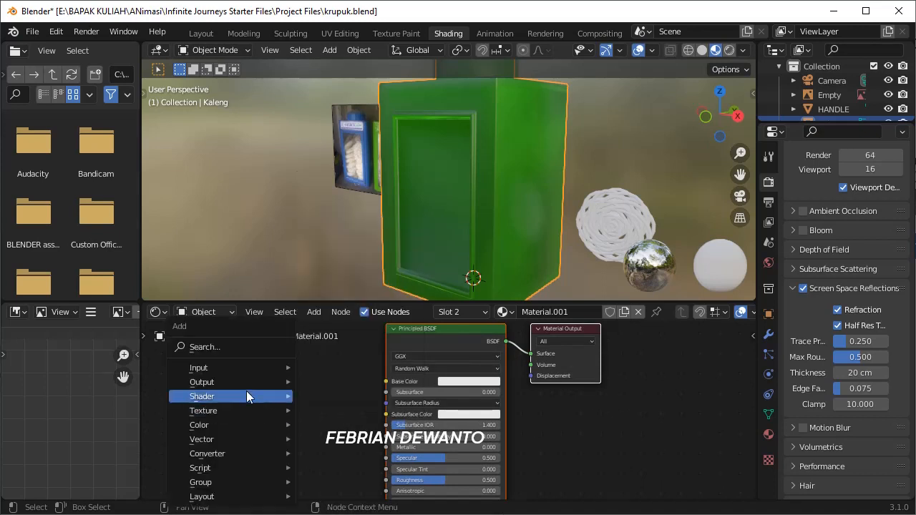
mouse_move(236, 415)
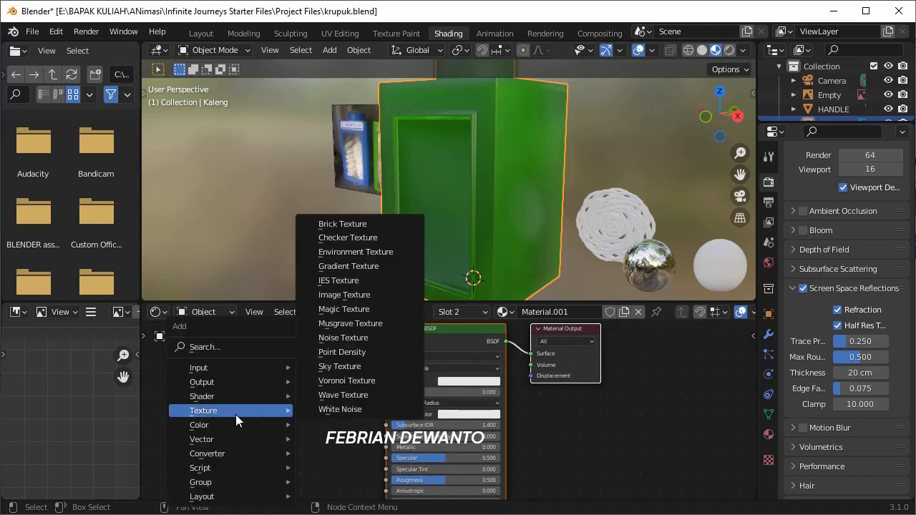
click(227, 346)
text(tra)
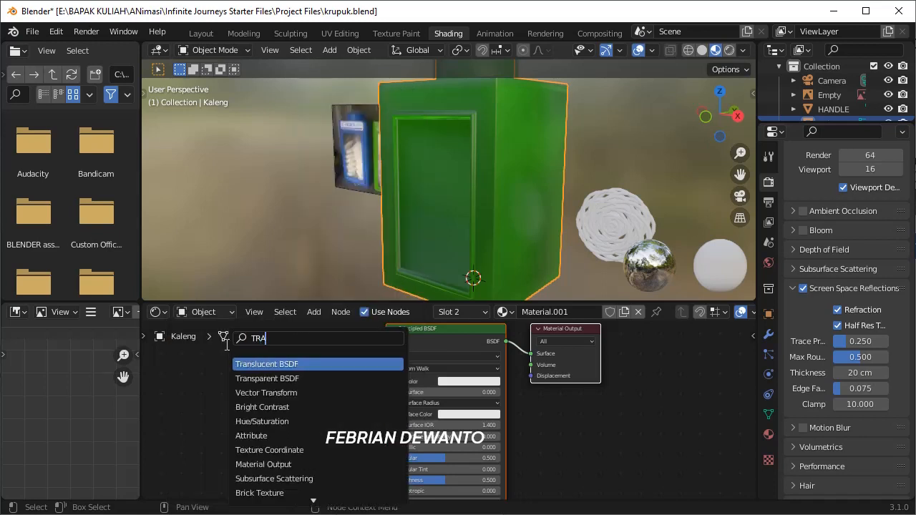
click(254, 378)
click(259, 404)
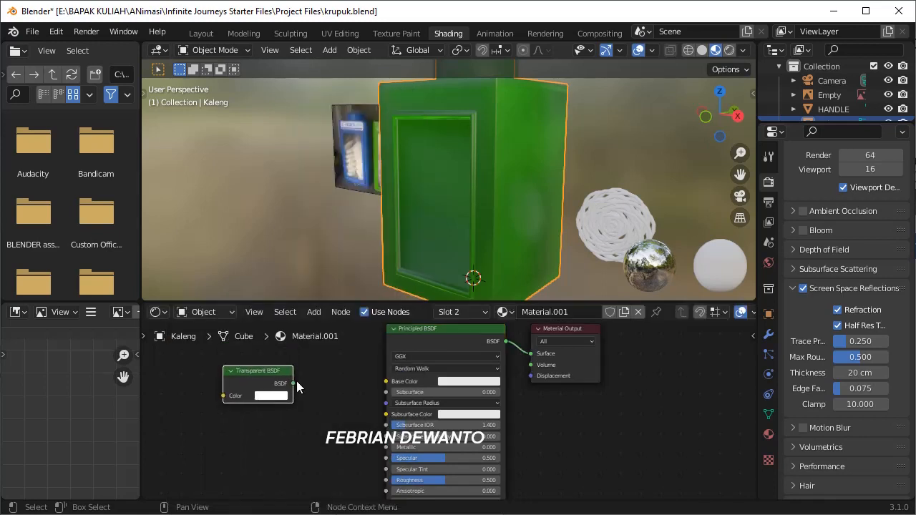
drag(293, 384, 388, 396)
middle_drag(543, 412, 613, 458)
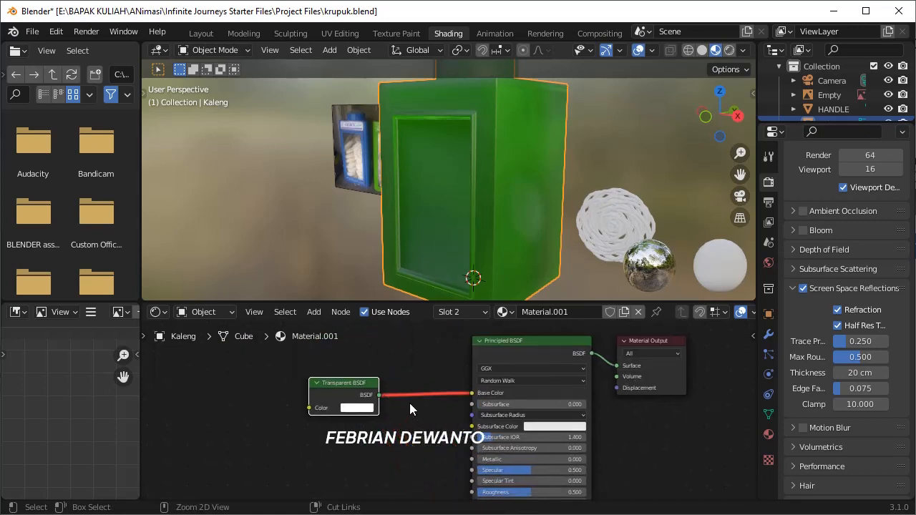
key(ctrl+z)
key(ctrl+z)
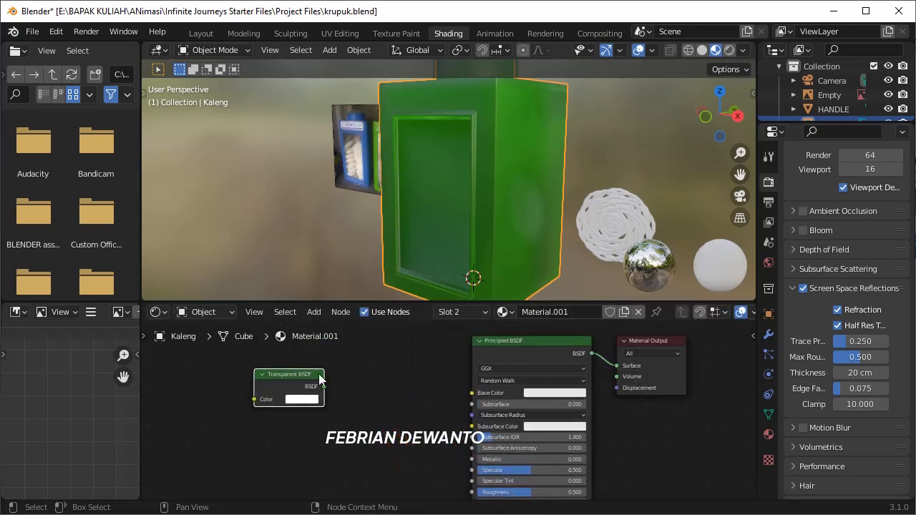
- Delete the Principled BSDF node and connect the Transparent BSDF to the Material Output's Surface input
click(558, 341)
key(x)
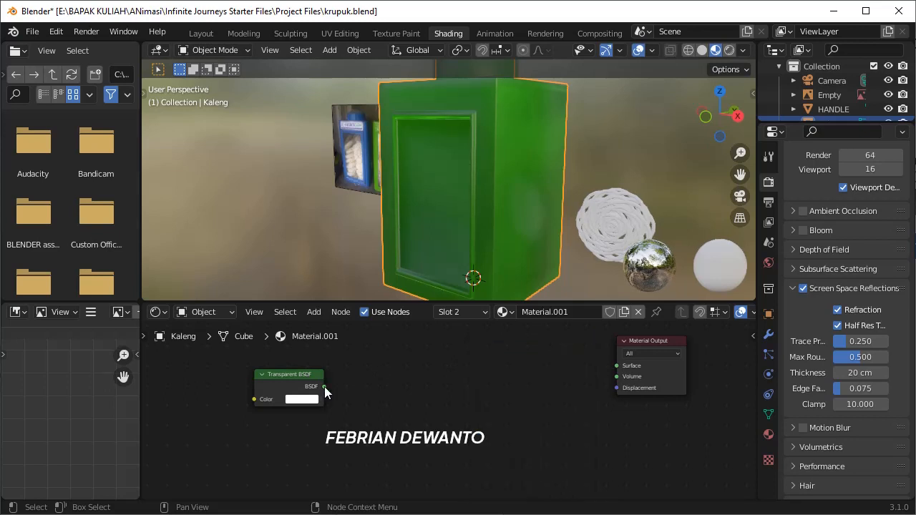
drag(324, 386, 615, 365)
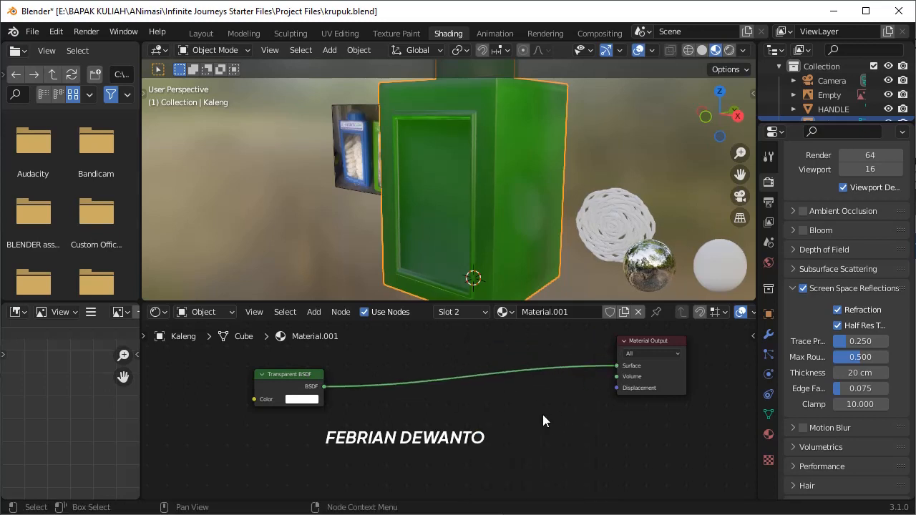
- Insert a Glass BSDF node into the link before the Material Output and connect the Transparent BSDF to its IOR input
key(shift+a)
mouse_move(510, 410)
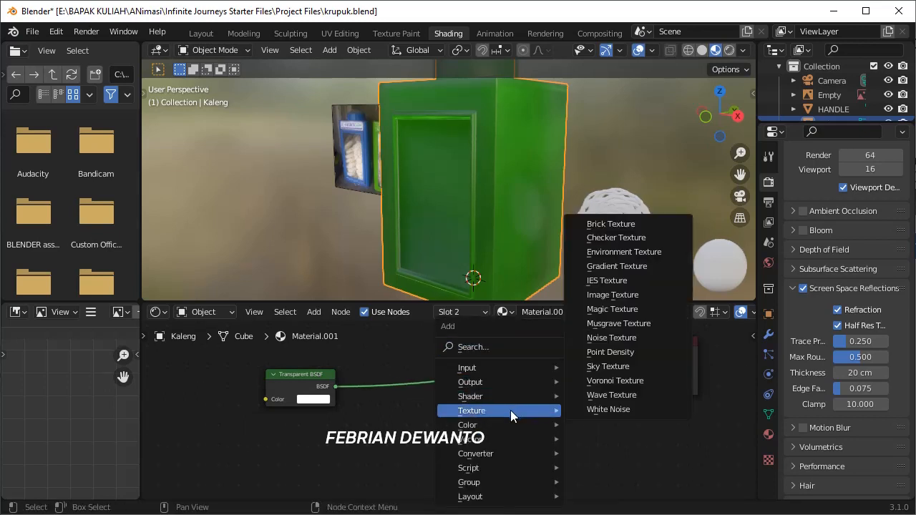
click(465, 348)
text(GL)
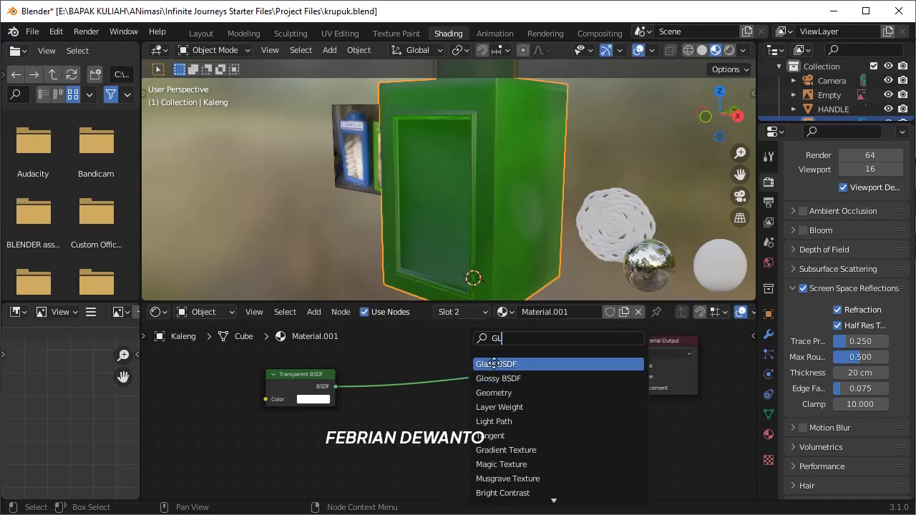
click(494, 364)
click(468, 364)
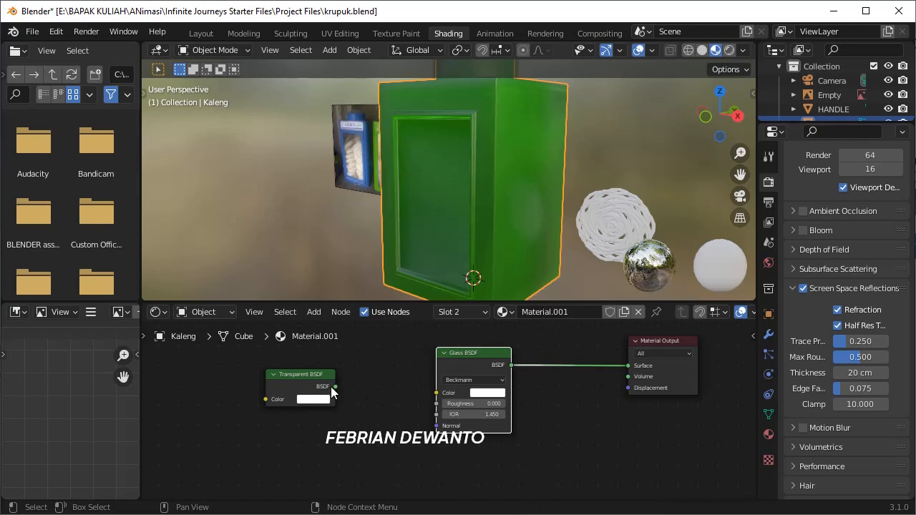
drag(335, 386, 435, 415)
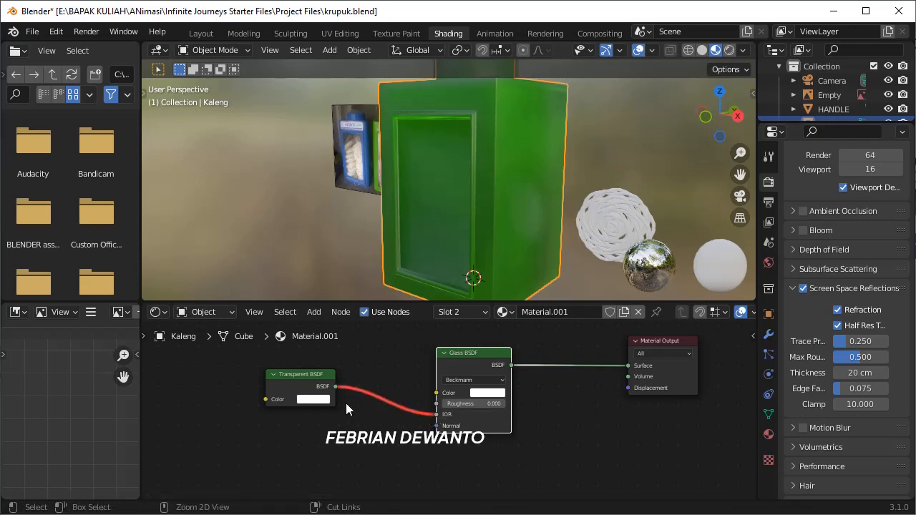
- Delete the Transparent BSDF node and set the Glass BSDF's IOR to 1.3
click(308, 374)
key(x)
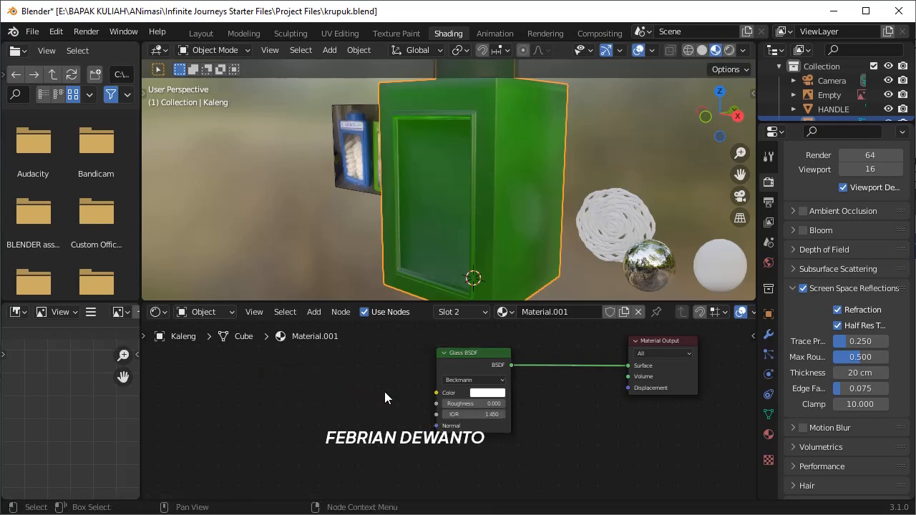
drag(484, 357, 495, 367)
click(503, 425)
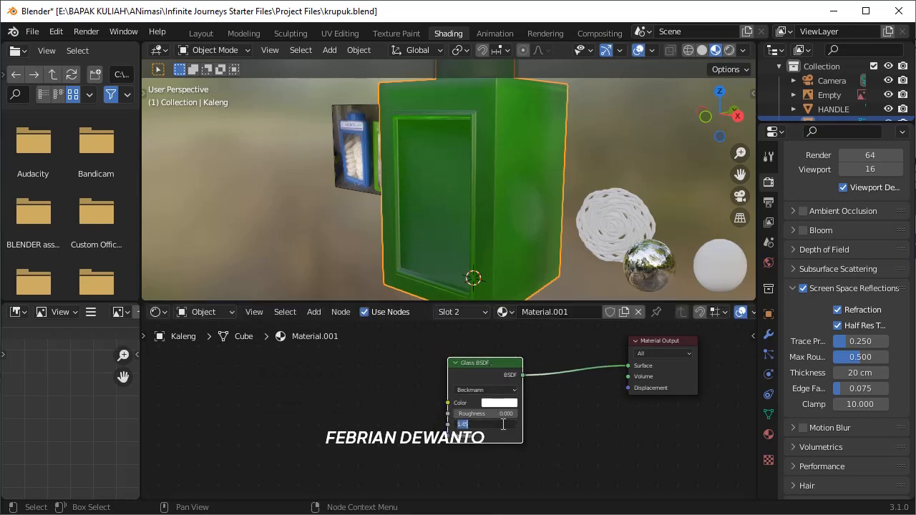
text(1.3)
key(Return)
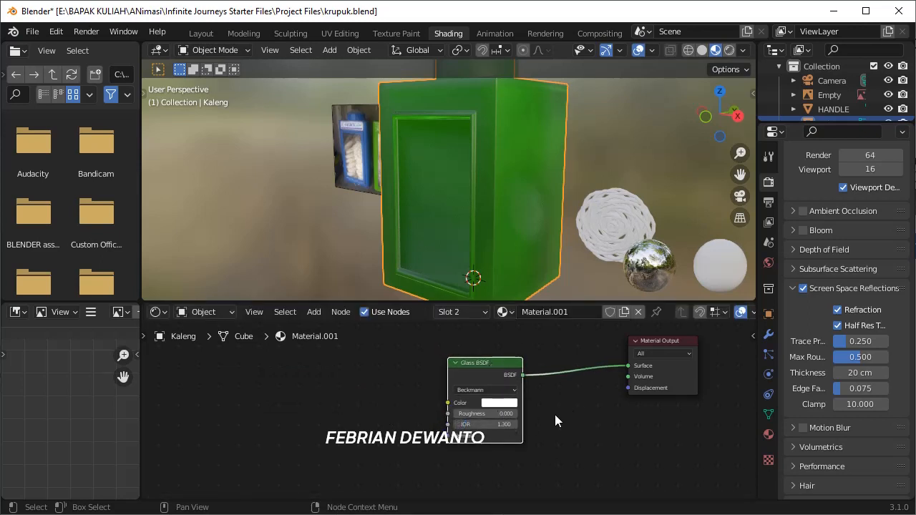
- Rearrange the Glass BSDF and Material Output nodes to leave more space between them
drag(490, 372, 472, 376)
drag(644, 342, 598, 350)
scroll(669, 371, up, 2)
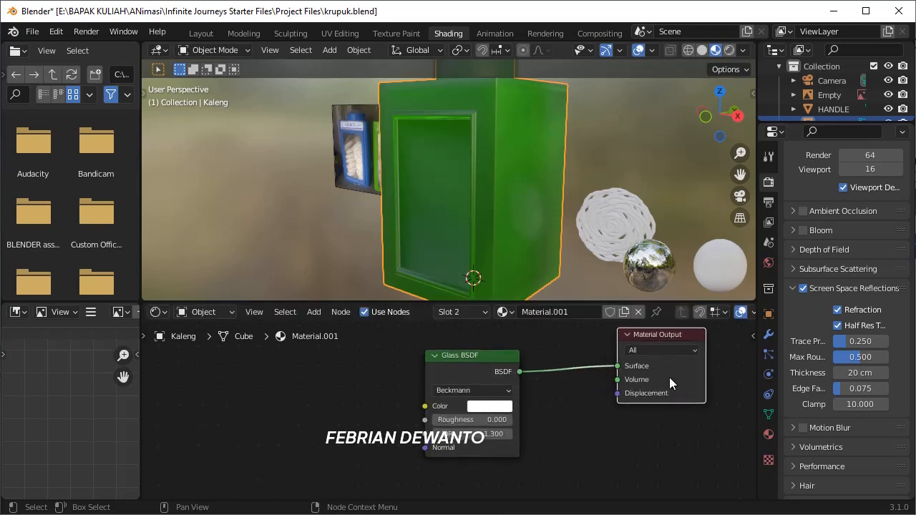
drag(491, 358, 428, 364)
drag(633, 338, 601, 345)
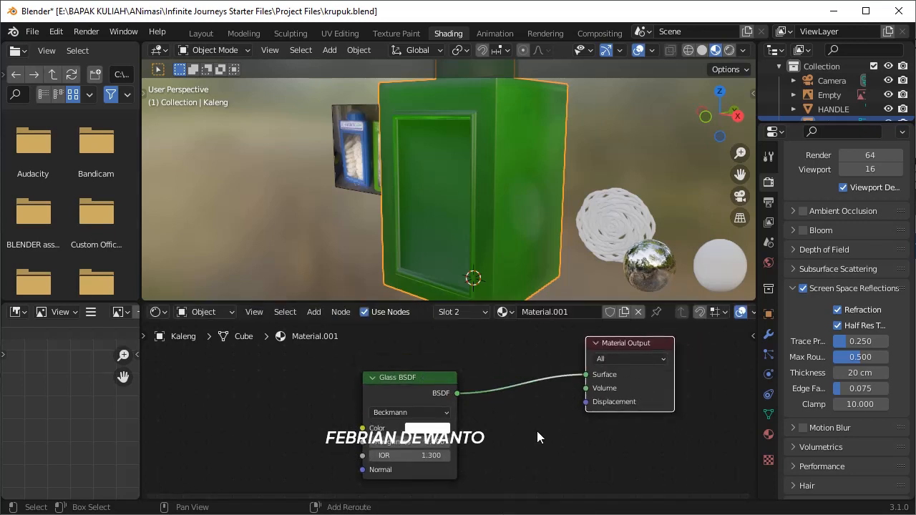
- Assign Material.001 to the tin's selected front window face in Edit Mode and check Eevee's screen space reflection settings
click(768, 434)
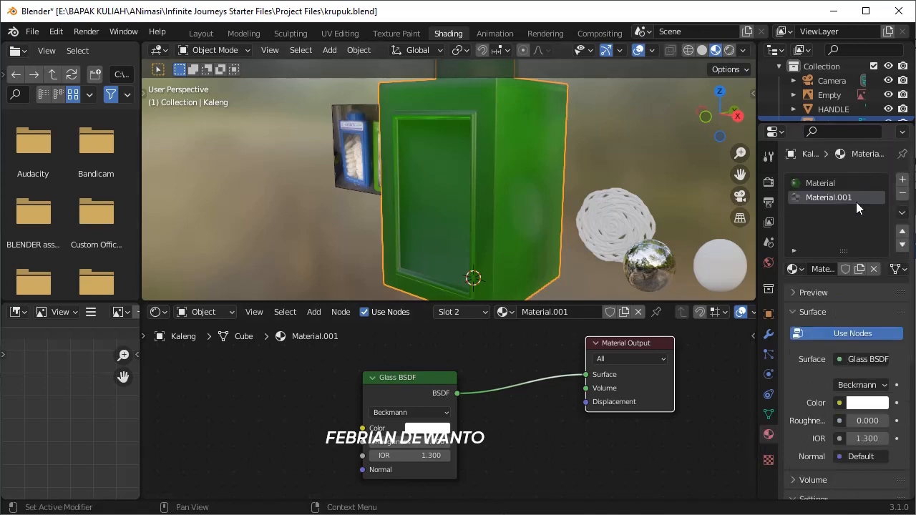
key(Tab)
click(803, 287)
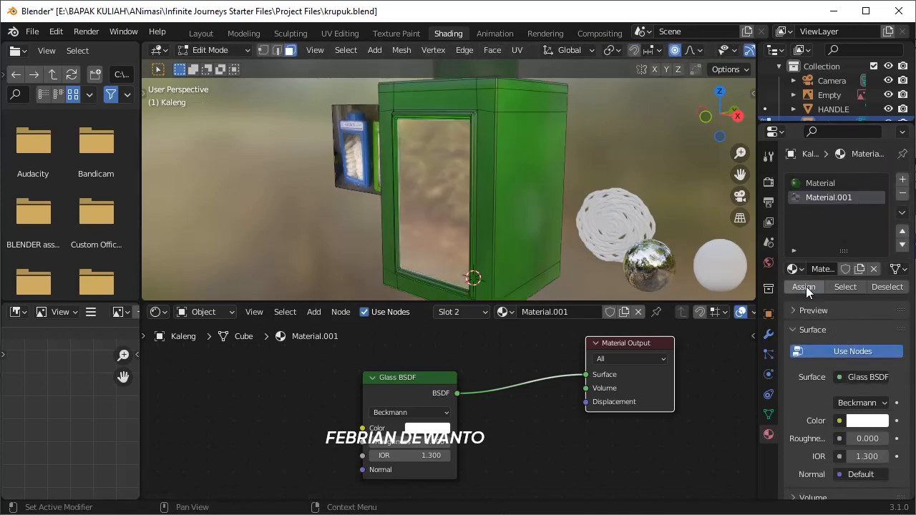
middle_drag(564, 446, 573, 444)
middle_drag(586, 192, 680, 163)
click(769, 181)
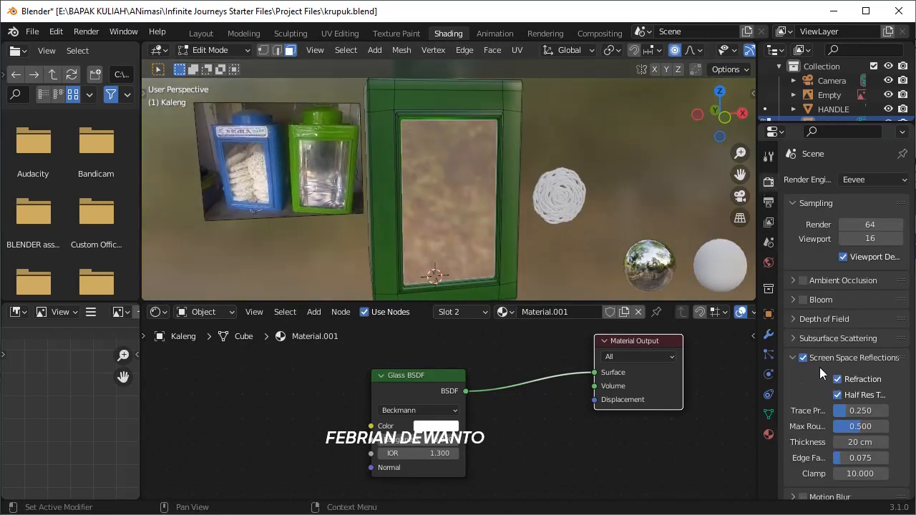
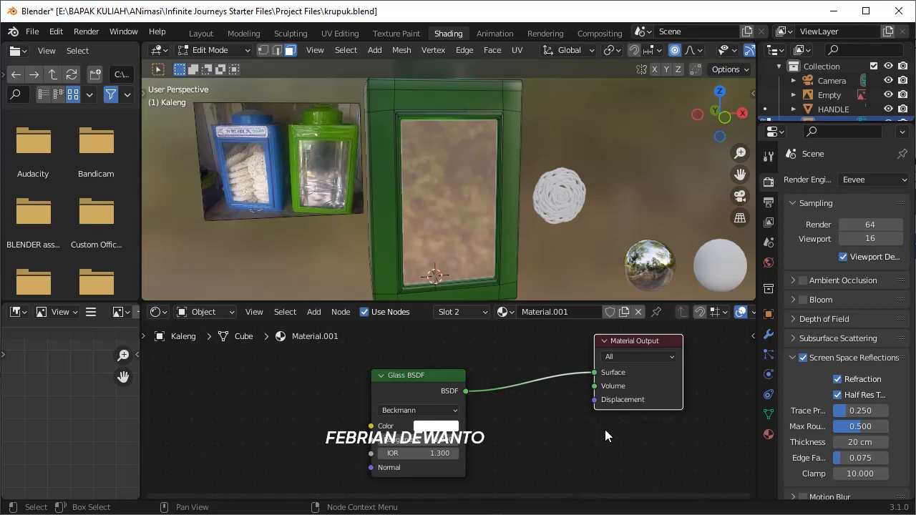
- Move the Glass BSDF node lower, turn off proportional editing, and add a Transparent BSDF node above the glass node
drag(429, 372, 414, 401)
key(o)
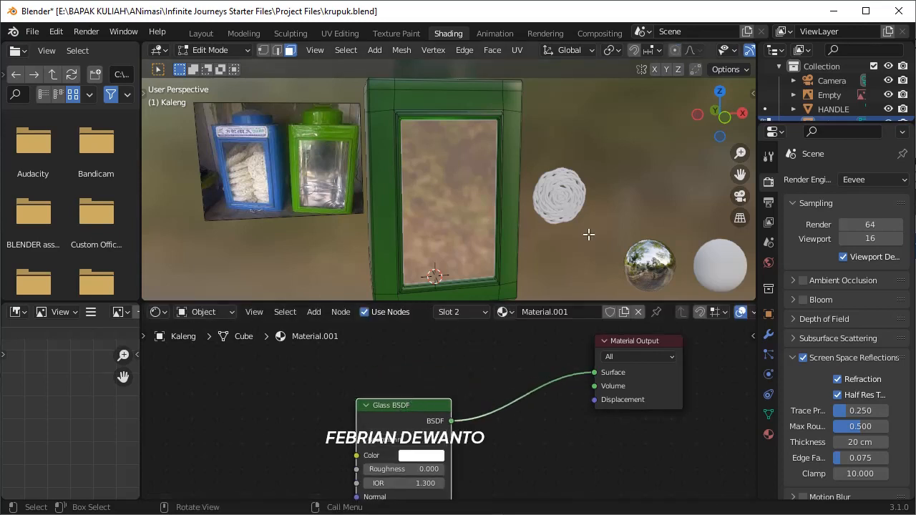
key(shift+a)
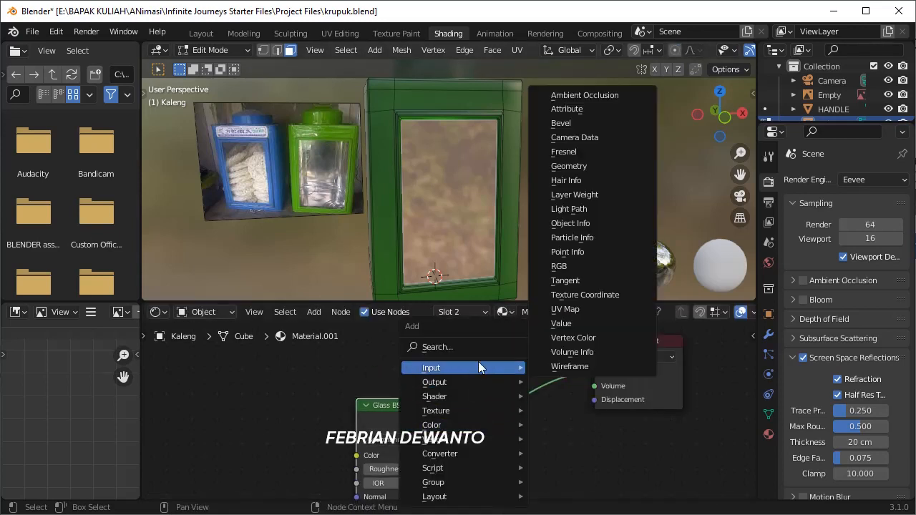
click(472, 348)
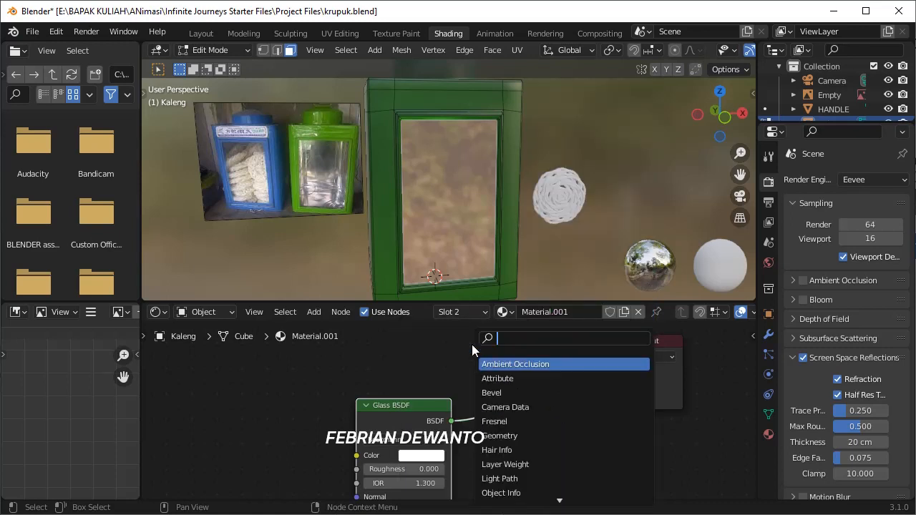
text(trans)
key(Return)
click(376, 357)
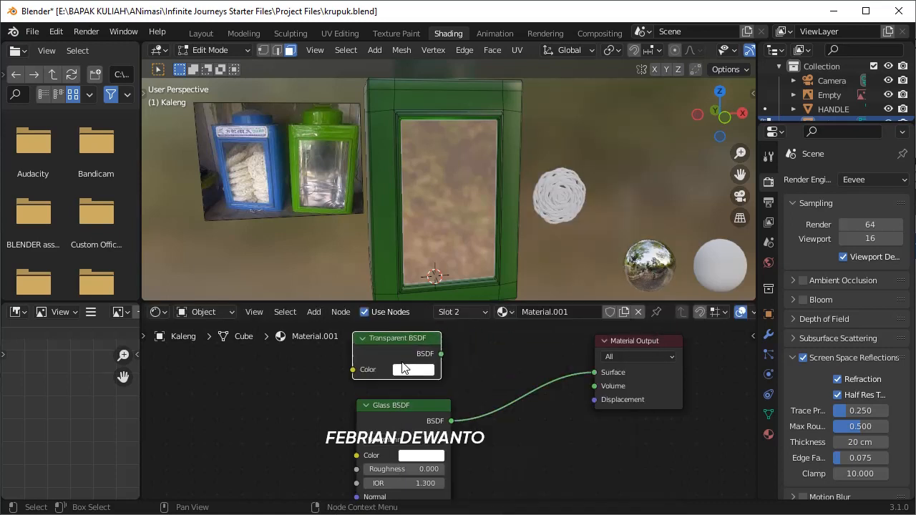
- Insert a Mix Shader between the Glass BSDF and the Material Output and connect the Transparent BSDF to its second Shader input
key(shift+a)
click(411, 345)
text(i)
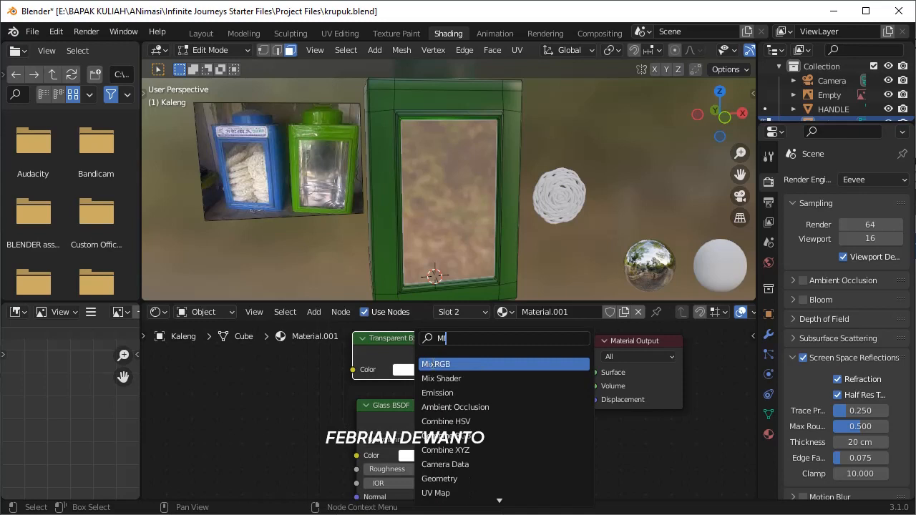
key(Down)
key(Return)
click(486, 393)
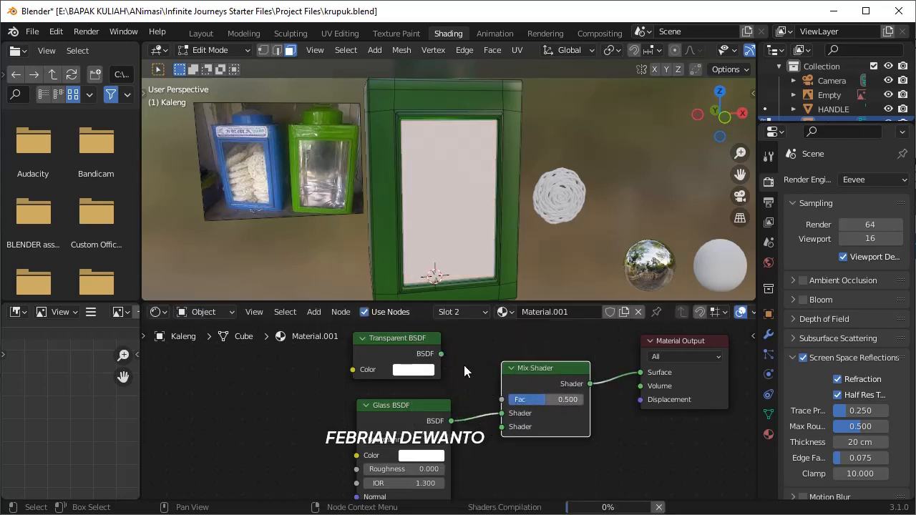
mouse_move(442, 354)
mouse_down()
mouse_move(502, 400)
mouse_move(502, 426)
mouse_up()
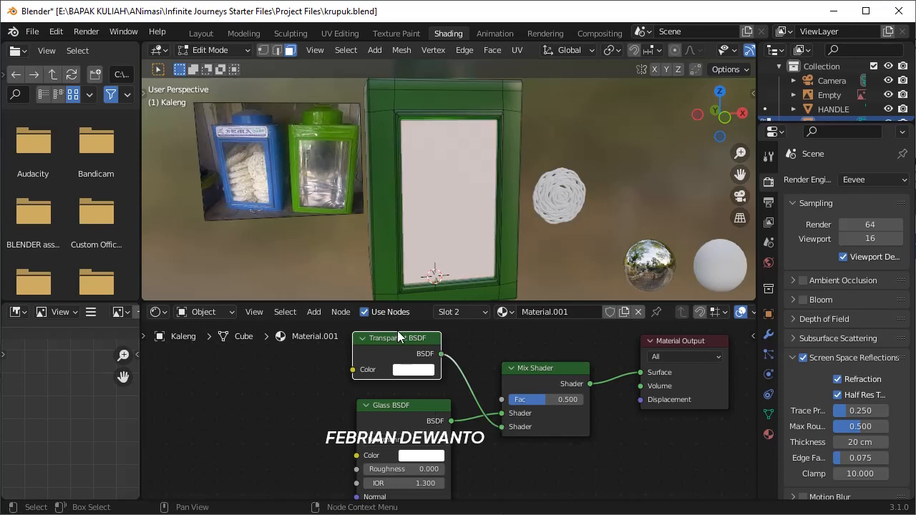
- Reposition the Transparent BSDF beside the Glass BSDF, then add a Fresnel node and connect it to the Mix Shader's Fac input
drag(392, 335, 273, 418)
drag(381, 404, 376, 405)
key(shift+a)
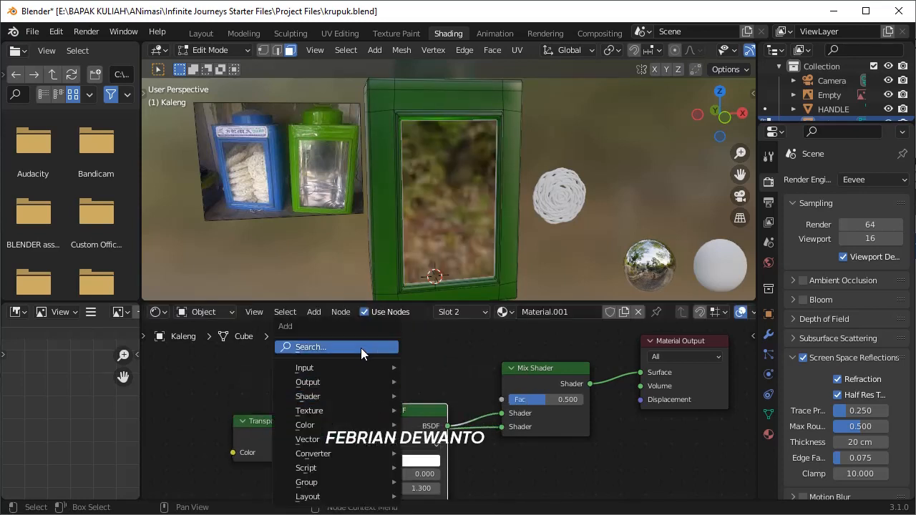
click(360, 348)
text(fr)
click(389, 376)
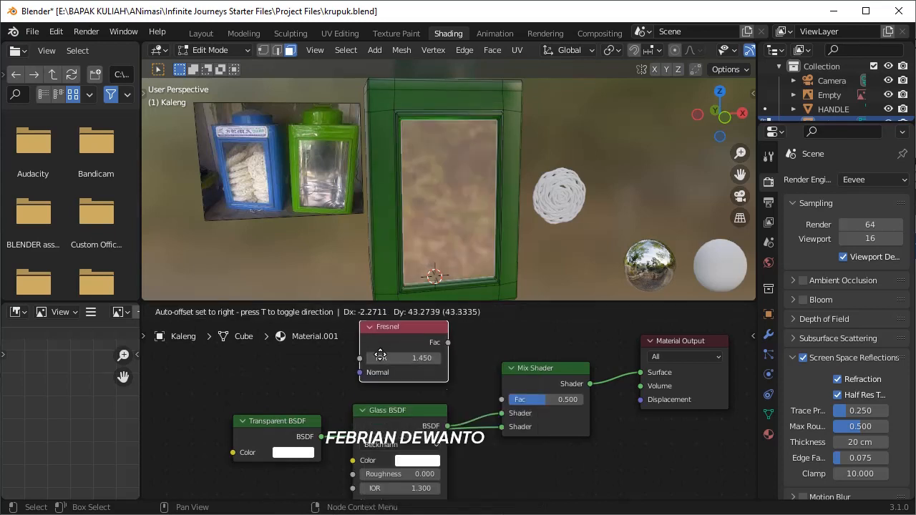
click(451, 357)
drag(448, 344, 502, 399)
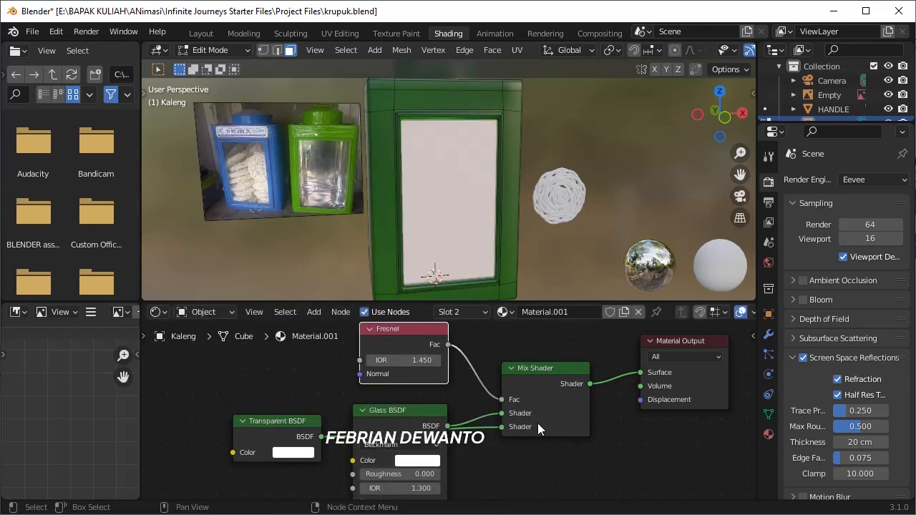
- Set the Fresnel node's IOR to 1.3
mouse_move(434, 363)
mouse_down()
mouse_move(401, 361)
mouse_move(434, 363)
mouse_up()
click(426, 362)
text(1)
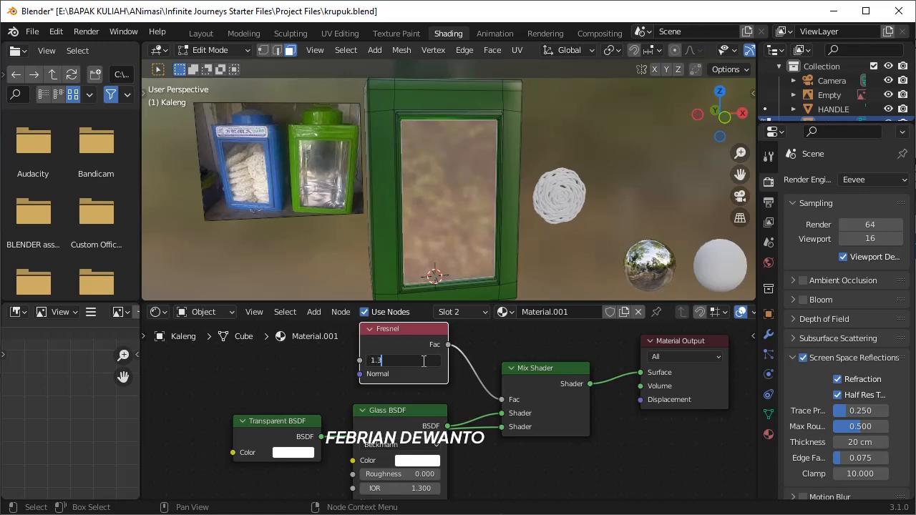
text(.3)
key(Return)
- Return to Object Mode and examine the glass window's transparency and reflections from several angles
middle_drag(429, 214, 529, 201)
scroll(456, 462, down, 1)
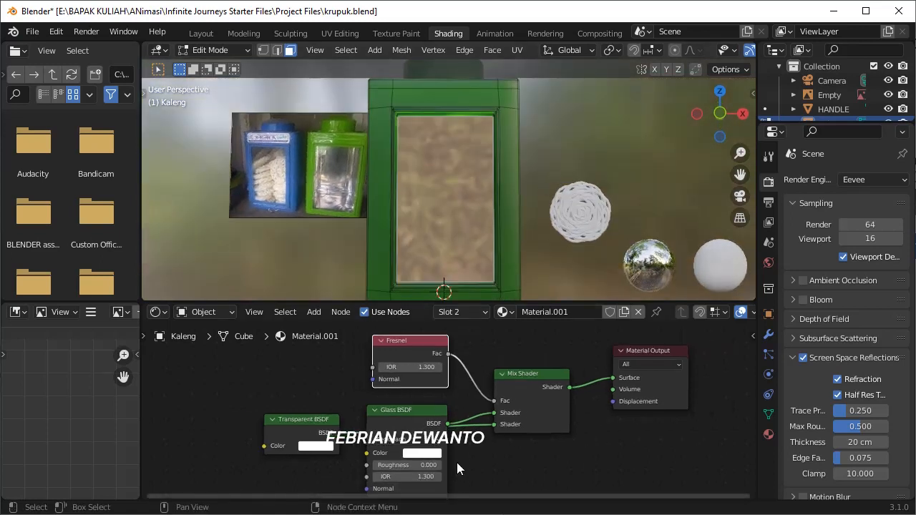
drag(394, 466, 428, 462)
middle_drag(428, 465, 505, 432)
middle_drag(523, 272, 474, 218)
drag(445, 443, 361, 439)
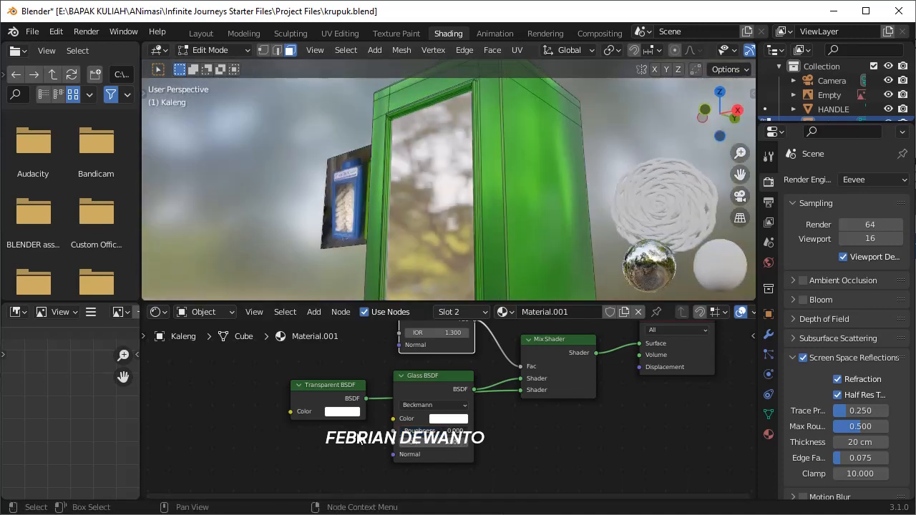
key(Tab)
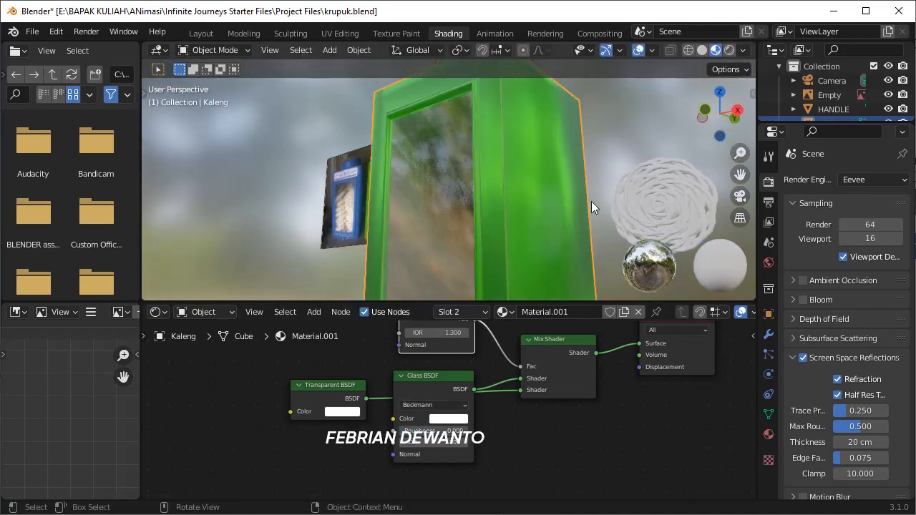
middle_drag(590, 201, 672, 193)
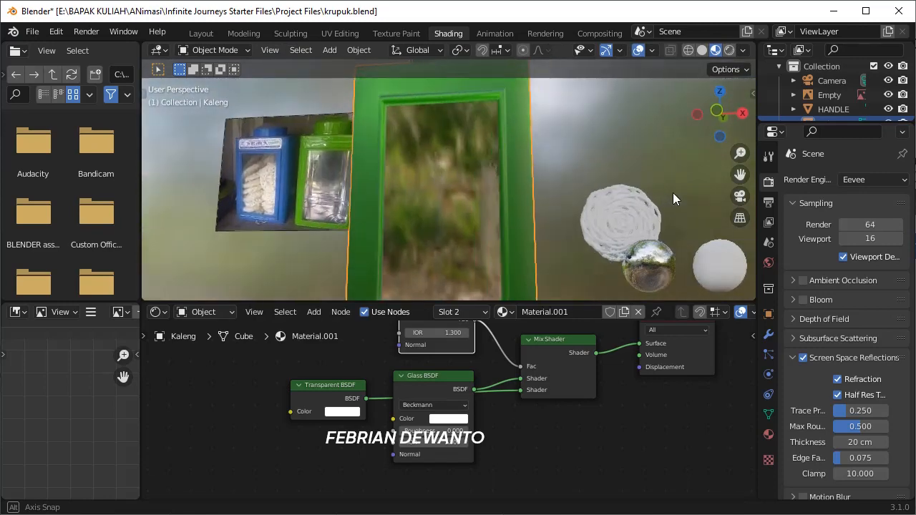
drag(450, 381, 465, 427)
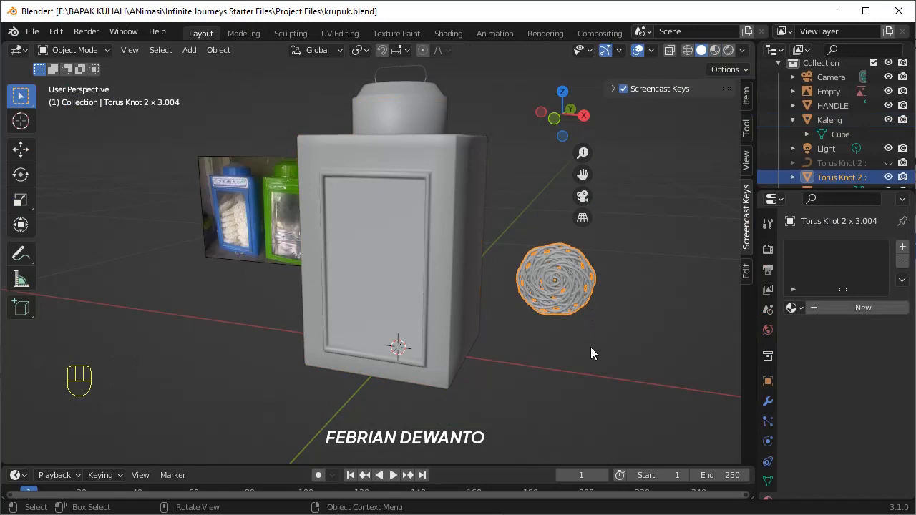
- Move the torus-knot cracker along the X axis into the tin, behind the front window
key(g)
key(x)
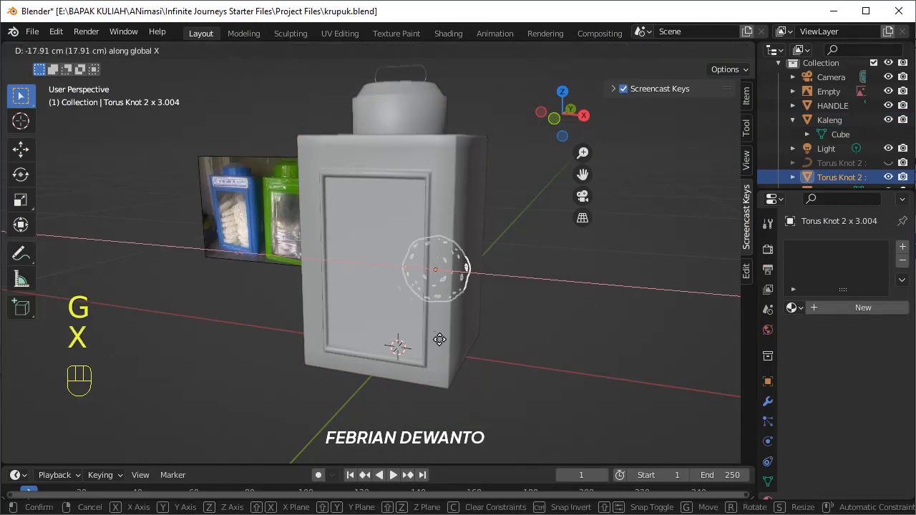
click(471, 332)
- Check the cracker behind the glass window in the Shading workspace, comparing the rendered and material preview displays
click(441, 33)
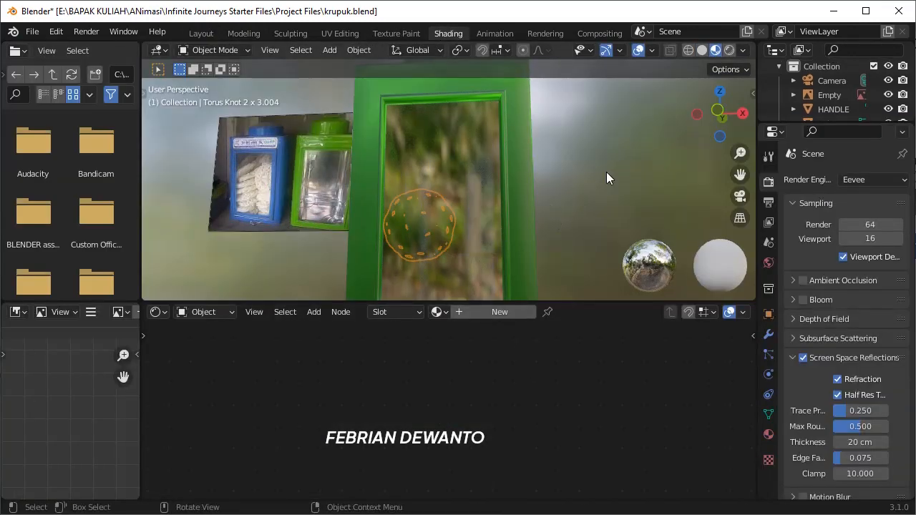
key(Tab)
key(Tab)
click(729, 49)
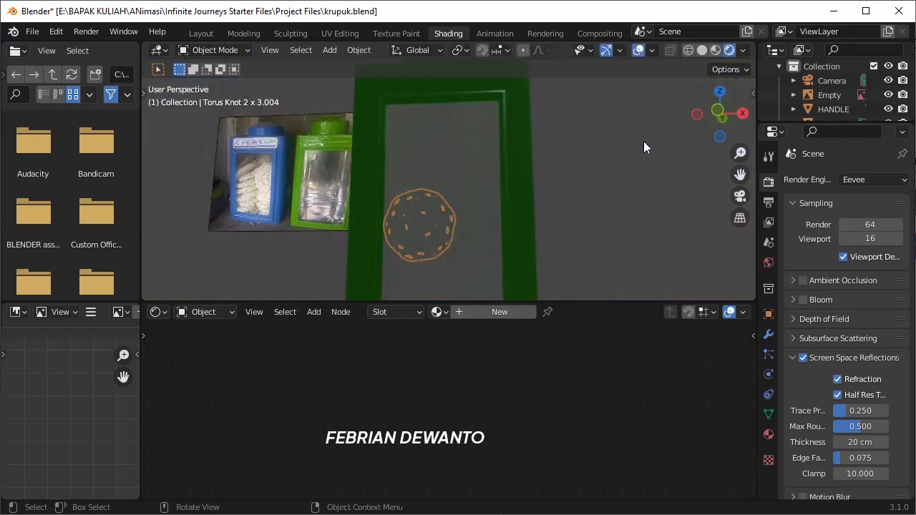
click(715, 50)
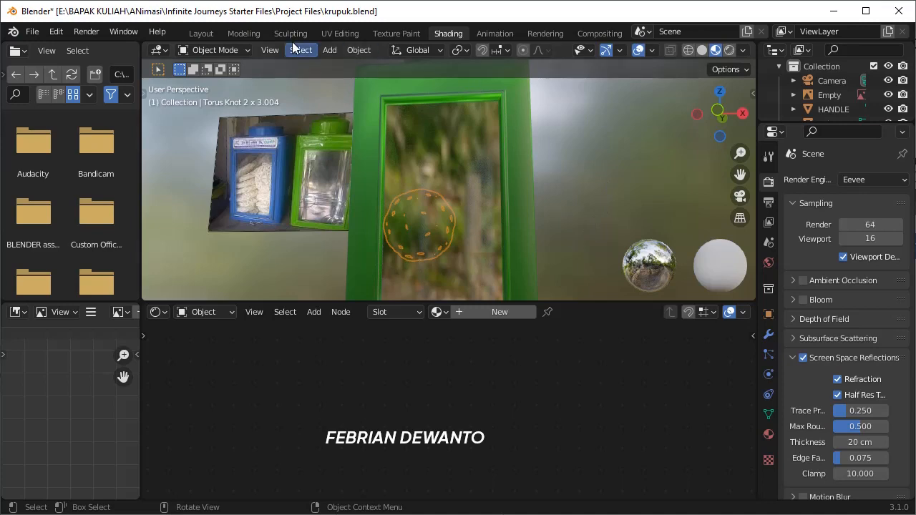
- Back in the Layout workspace, set the World background's color source to an Environment Texture
click(200, 33)
click(768, 269)
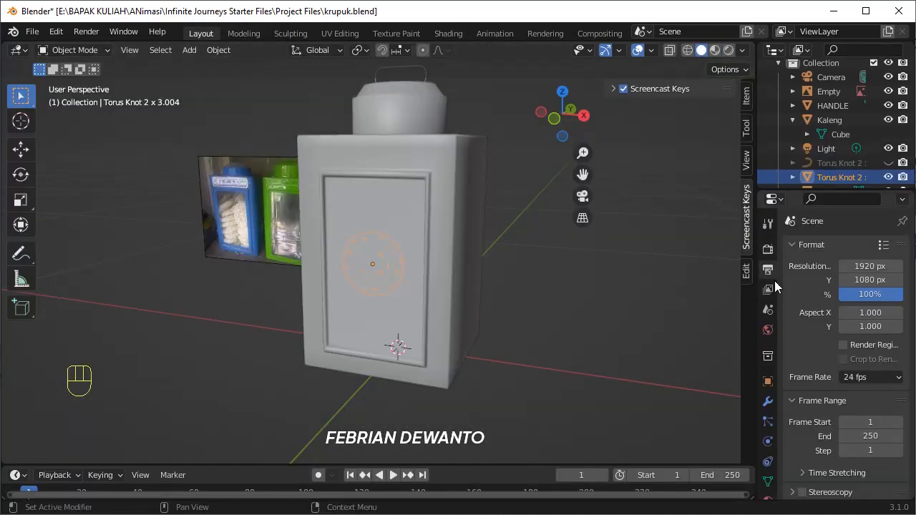
scroll(795, 304, down, 5)
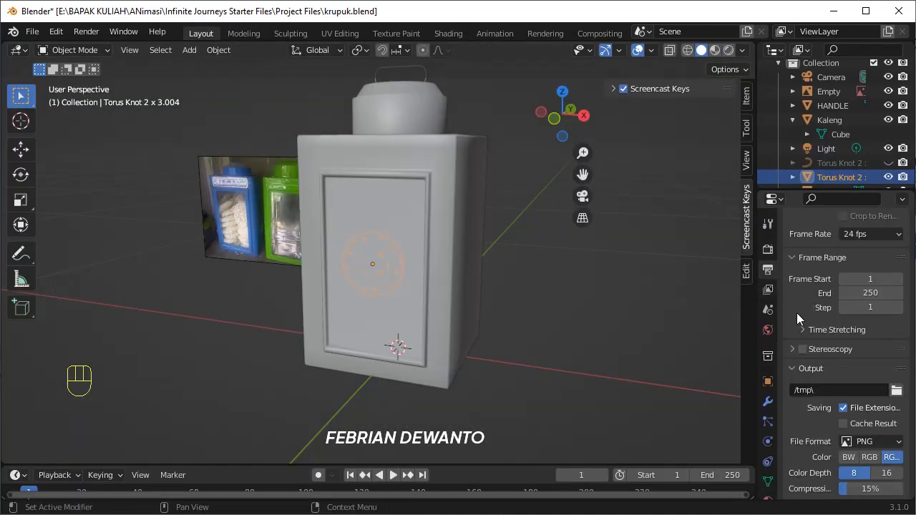
click(767, 309)
click(768, 328)
click(839, 344)
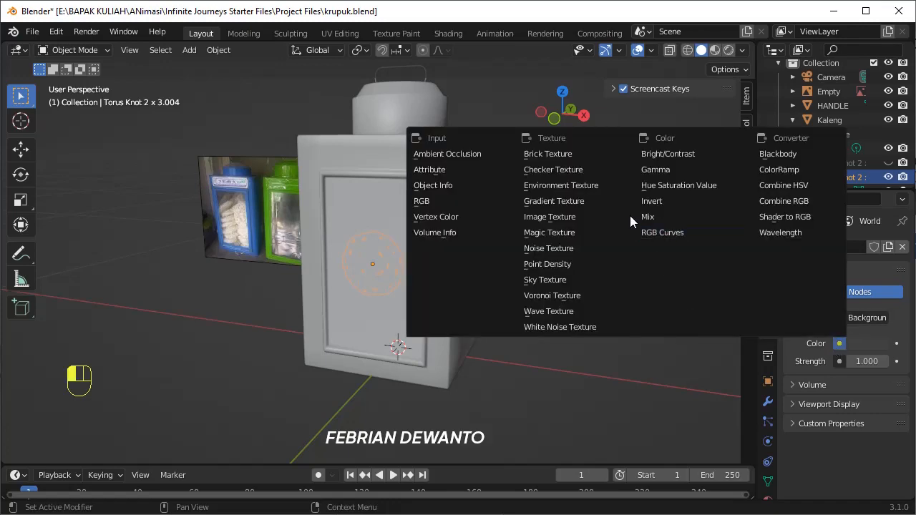
click(559, 185)
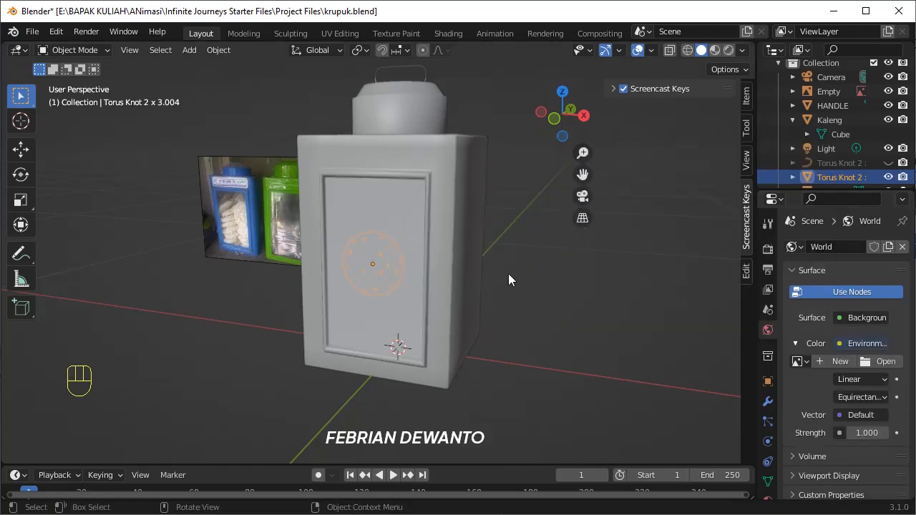
- Load modern_buildings_2_4k.exr from the Downloads folder as the World's environment texture, sorting the files by date to find it
click(879, 361)
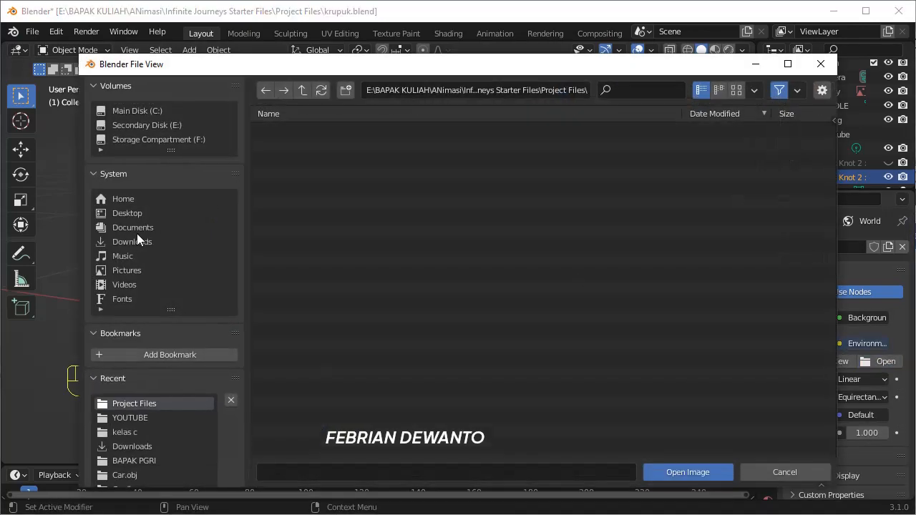
click(136, 241)
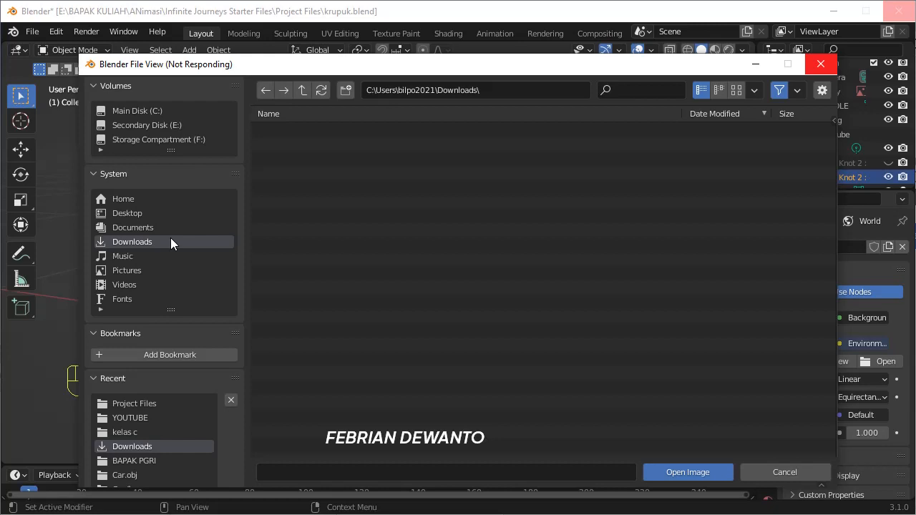
mouse_move(508, 514)
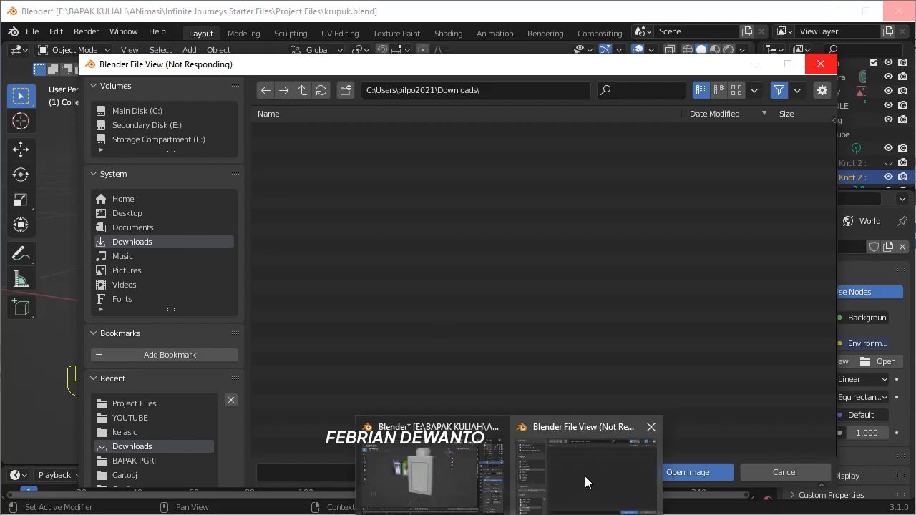
drag(834, 133, 717, 100)
click(730, 112)
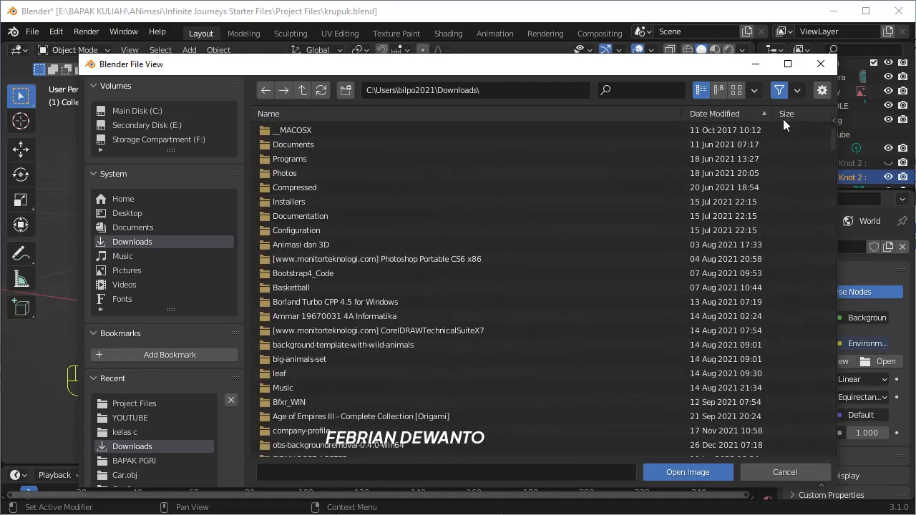
drag(836, 136, 819, 464)
scroll(818, 463, down, 6)
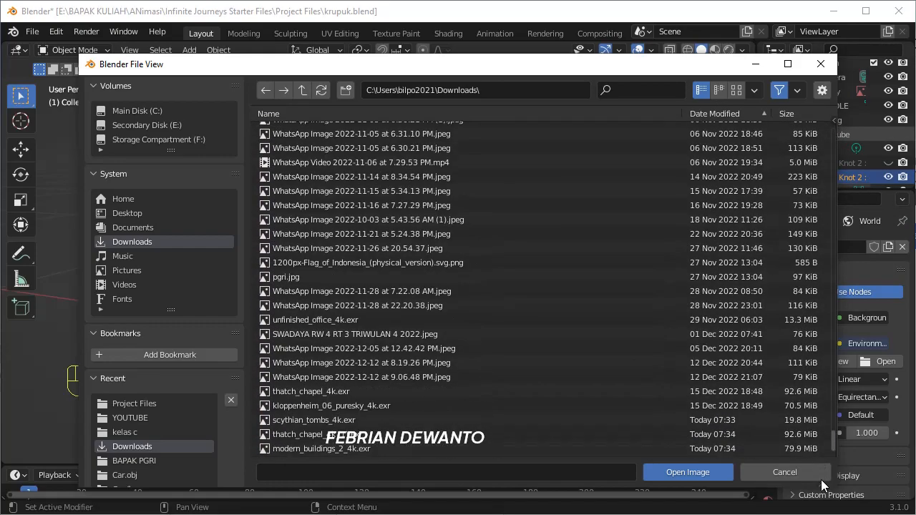
click(386, 448)
click(687, 473)
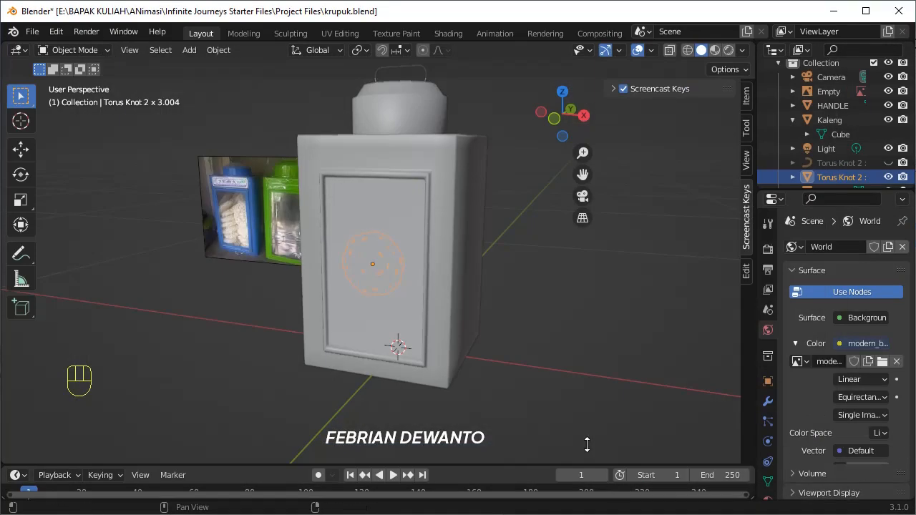
- Show the rendered scene with the environment background and hide the reference image Empty in the viewport
click(727, 50)
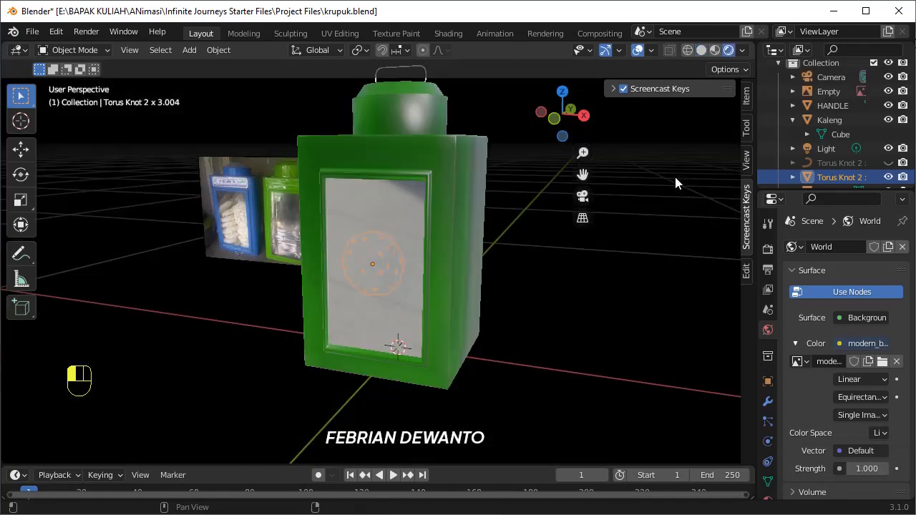
mouse_move(647, 223)
middle_down()
mouse_move(680, 225)
mouse_move(634, 231)
middle_up()
scroll(533, 287, up, 3)
middle_drag(533, 287, 568, 307)
scroll(558, 319, down, 3)
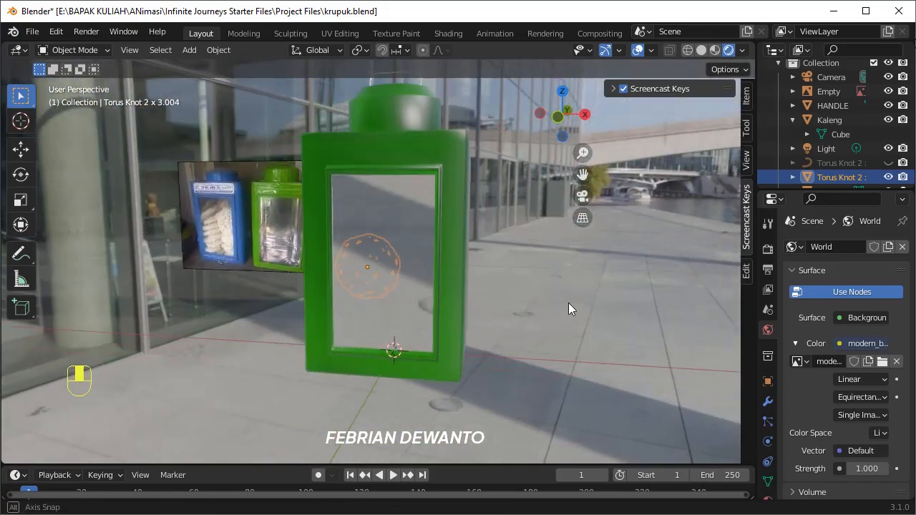
click(888, 91)
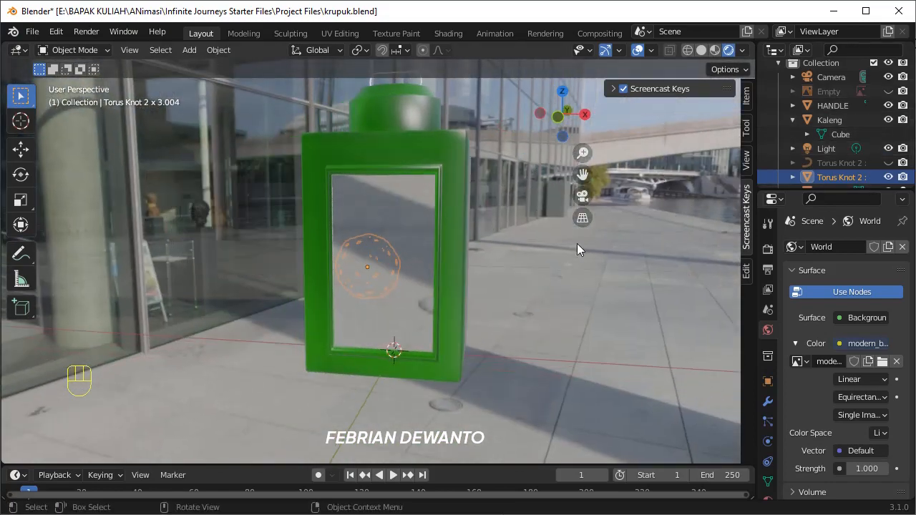
- In the Shading workspace, enable Screen Space Refraction for the tin's glass material, Material.001, and check the cracker through the window
click(704, 52)
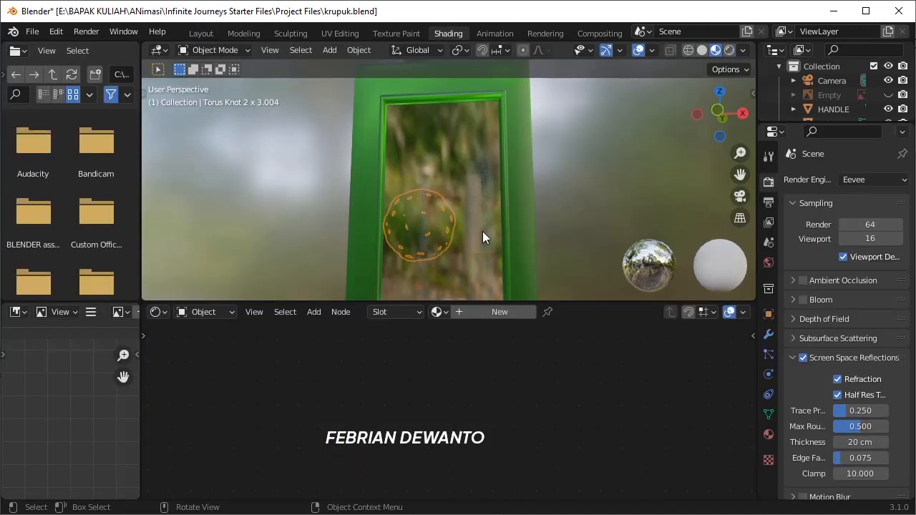
scroll(518, 388, up, 2)
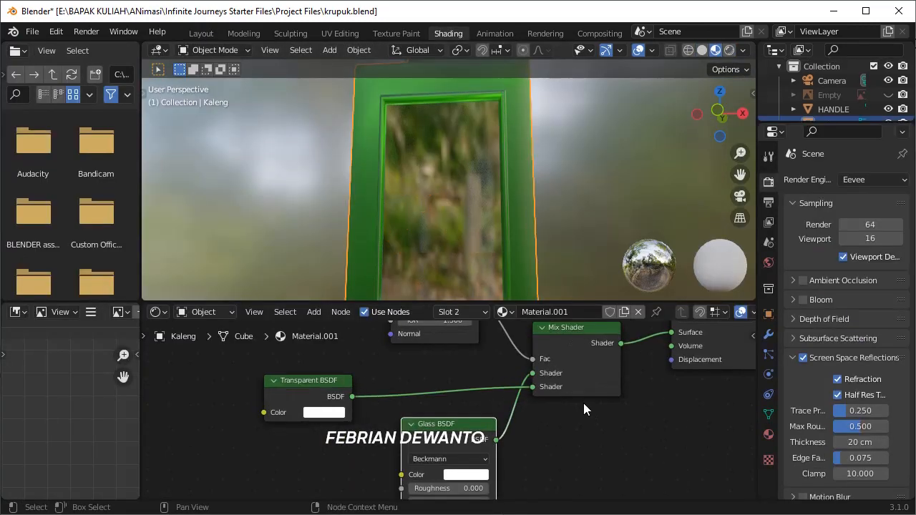
drag(452, 425, 449, 388)
scroll(816, 375, down, 4)
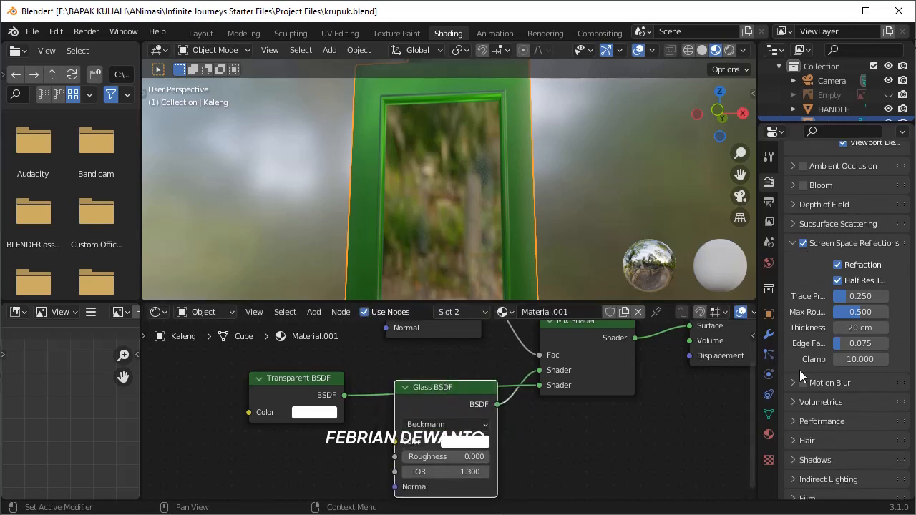
click(767, 434)
scroll(819, 331, down, 2)
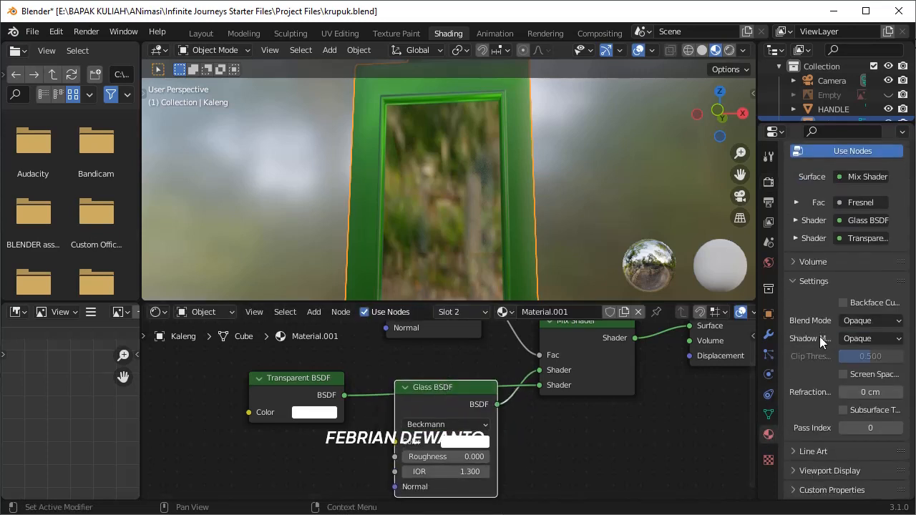
click(844, 374)
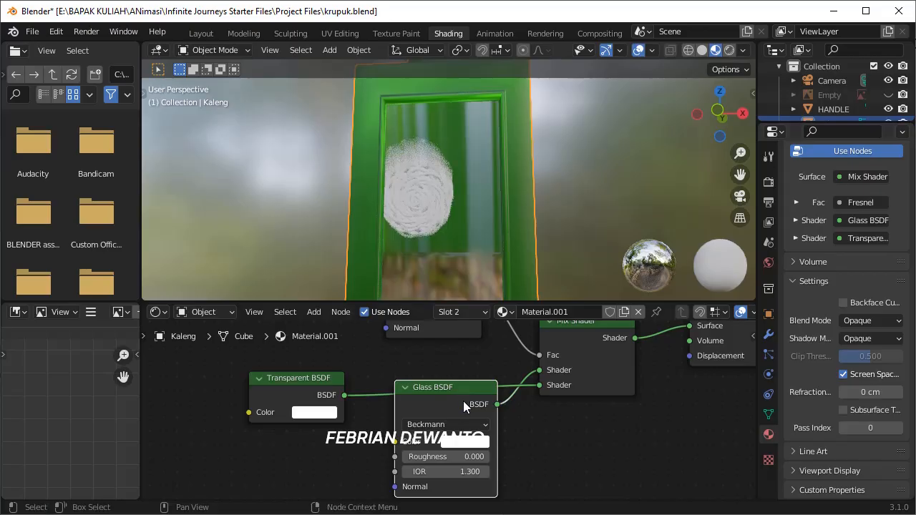
middle_drag(579, 209, 554, 229)
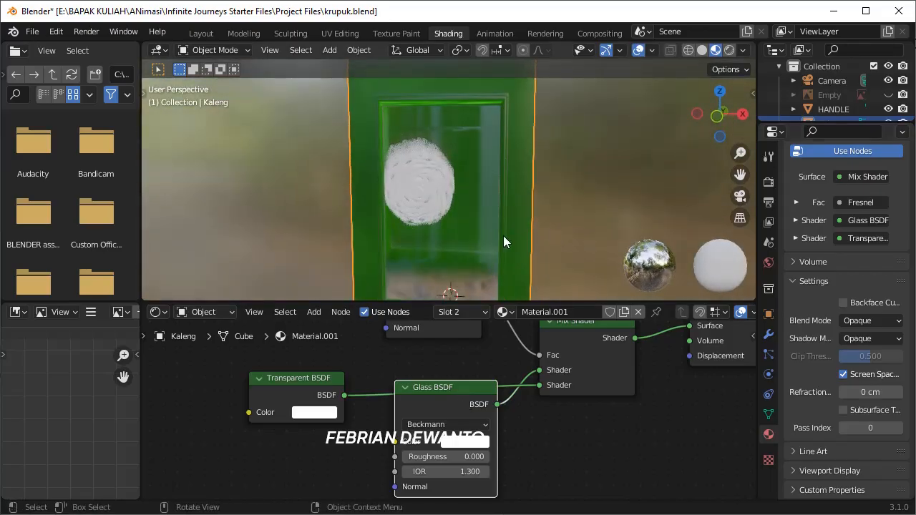
- In the Modeling workspace, show the wireframe and move the torus-knot cracker in Object Mode toward the middle of the tin
click(426, 200)
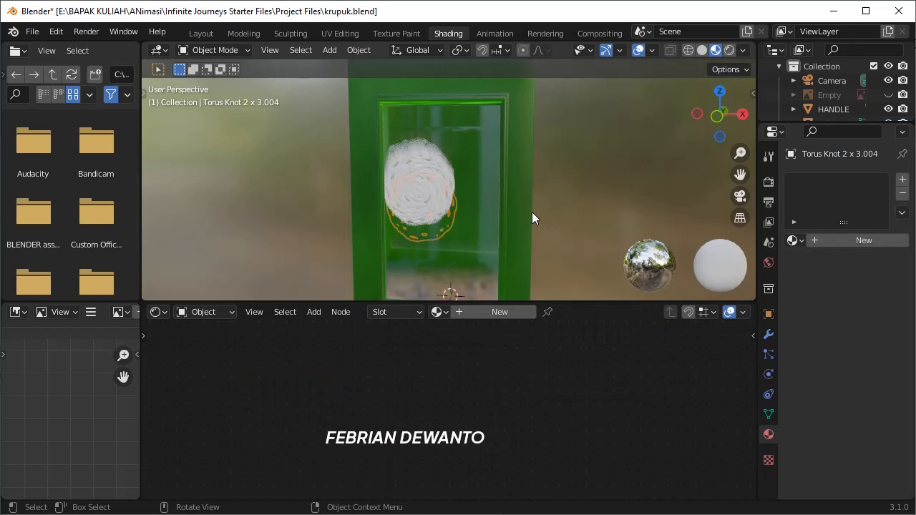
click(239, 34)
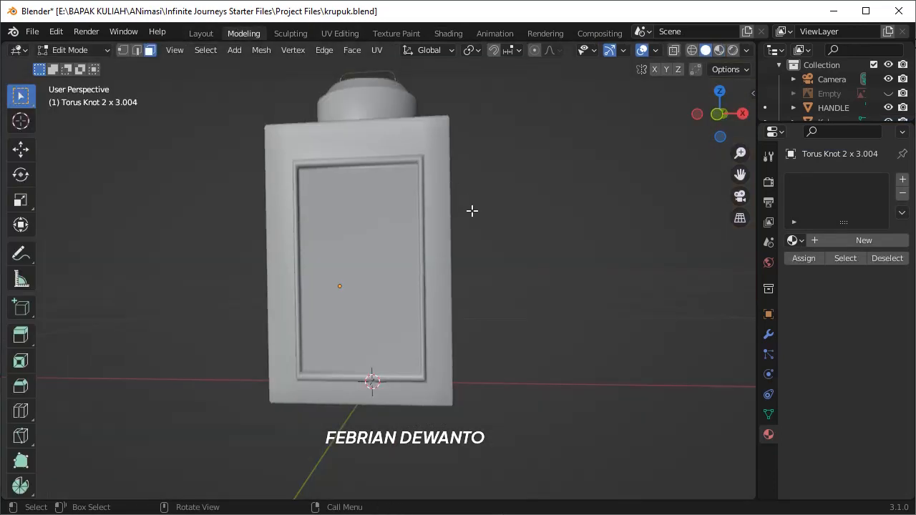
click(690, 50)
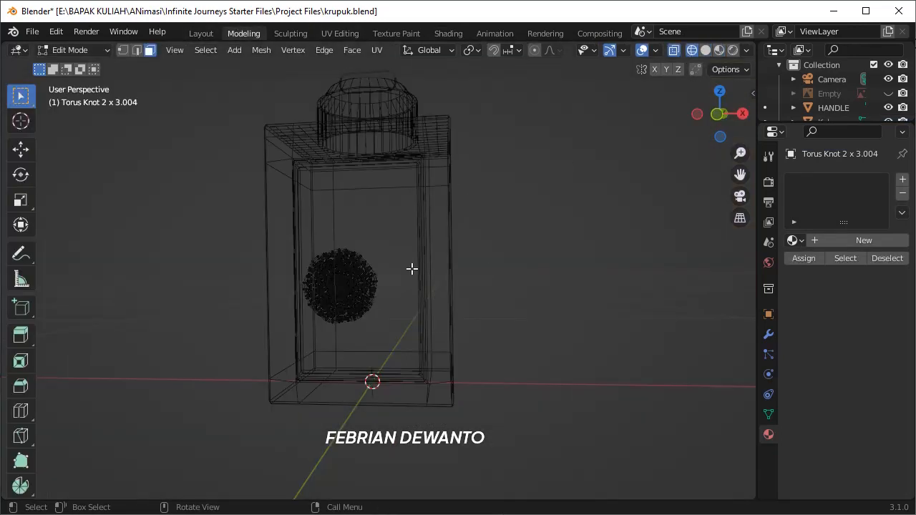
key(Tab)
key(g)
click(485, 305)
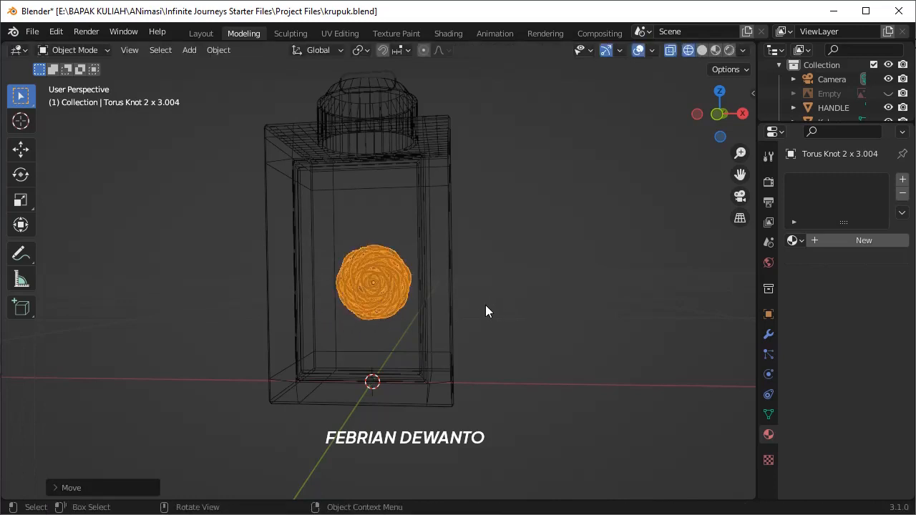
- Add a new material to the torus-knot cracker and keep the cracker selected
click(859, 241)
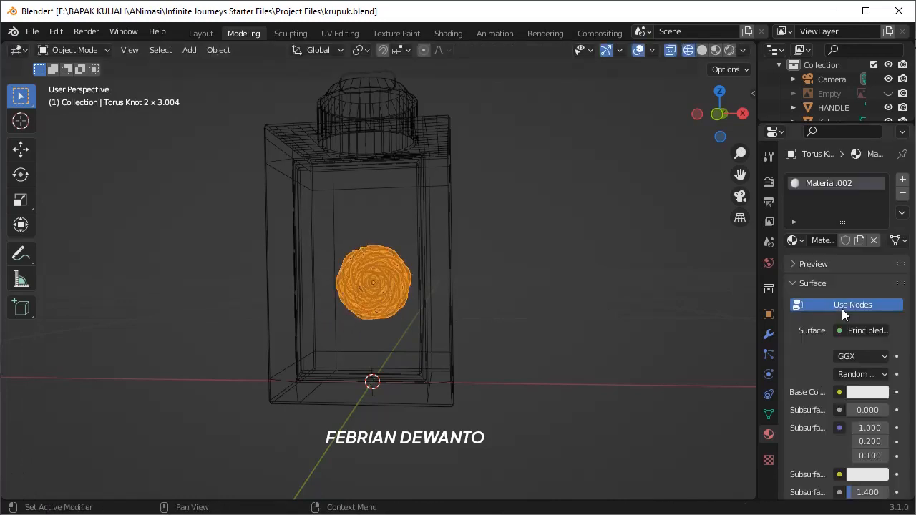
click(644, 277)
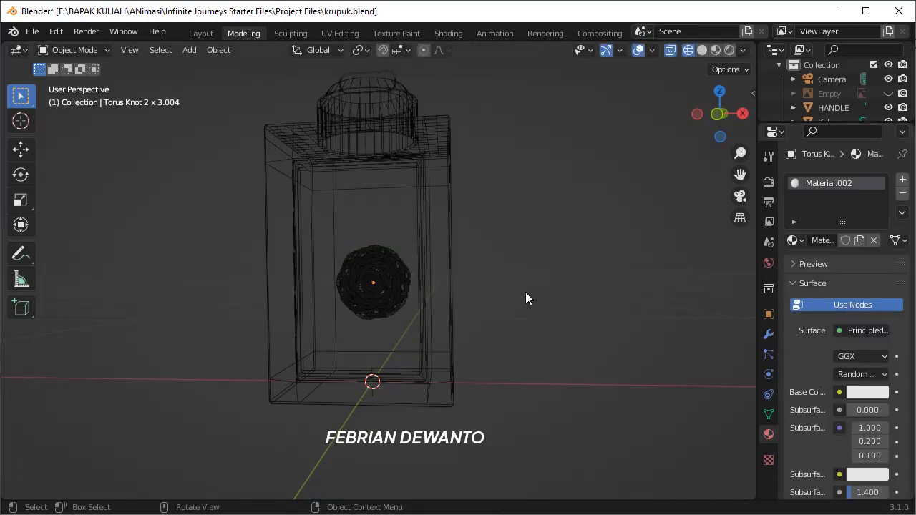
click(392, 290)
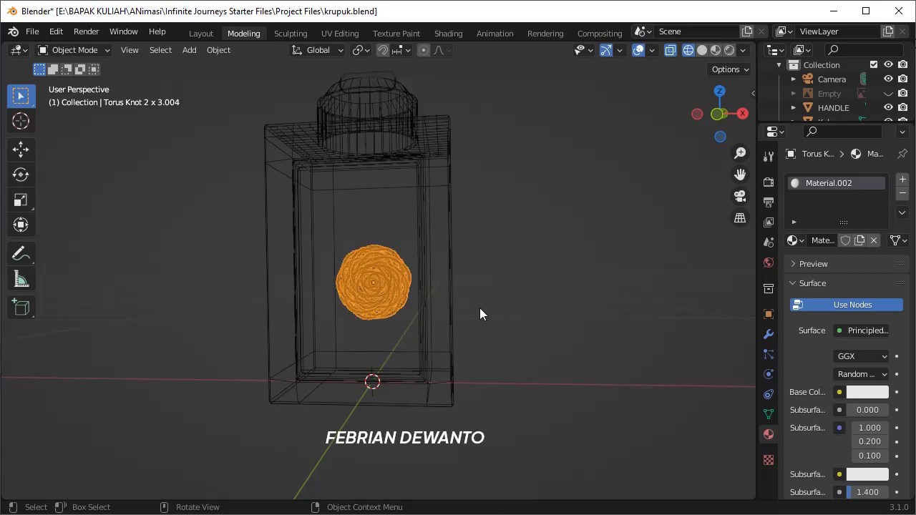
- In the front view, shift the cracker along X near the tin's center and lower it along Z toward the bottom
key(KP_1)
key(g)
key(x)
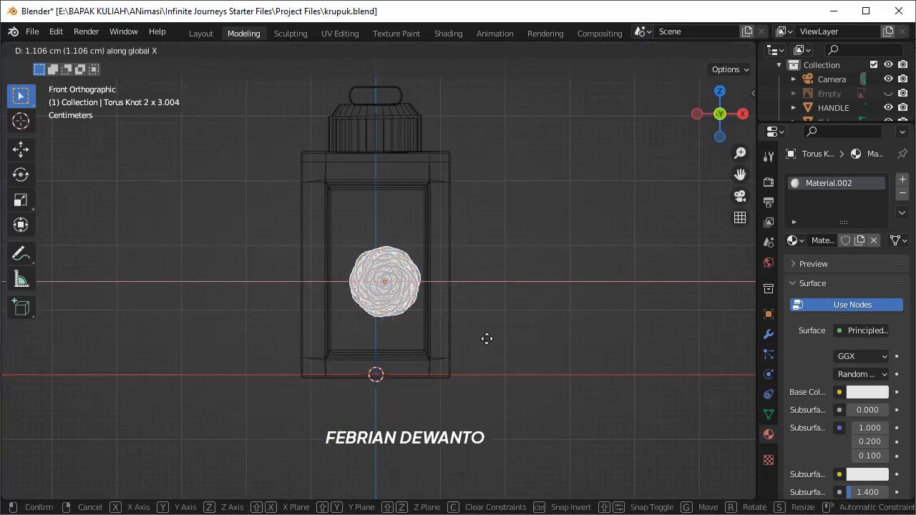
click(484, 338)
key(g)
key(z)
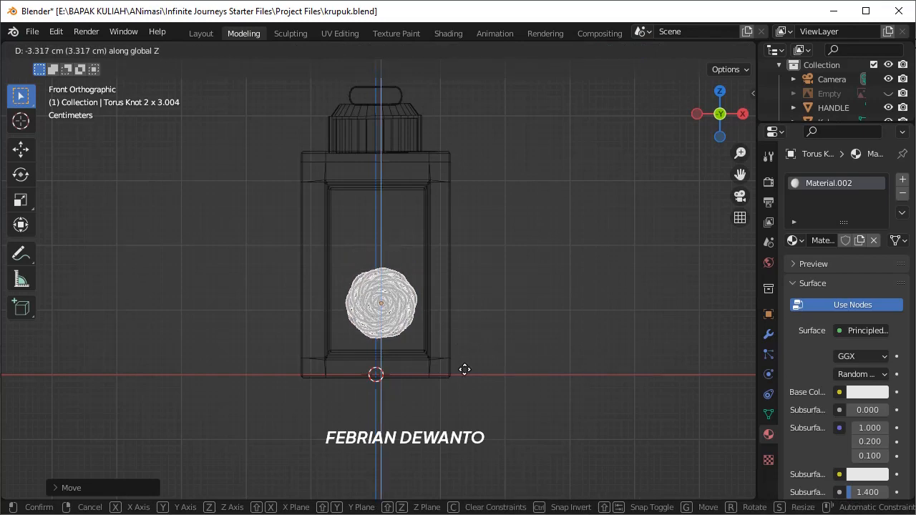
click(465, 379)
- Rotate the cracker freely from a side angle so that it leans inside the tin
middle_drag(465, 379, 598, 317)
key(r)
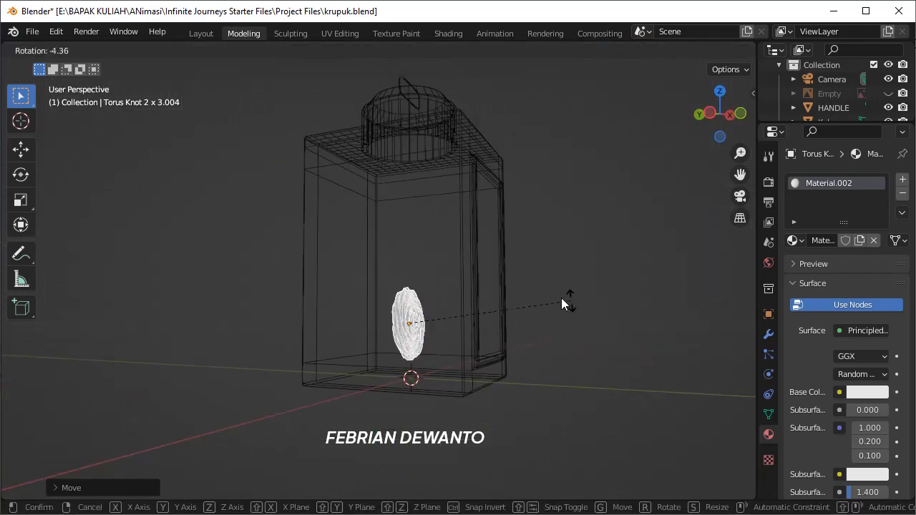
click(546, 275)
middle_drag(547, 270, 552, 305)
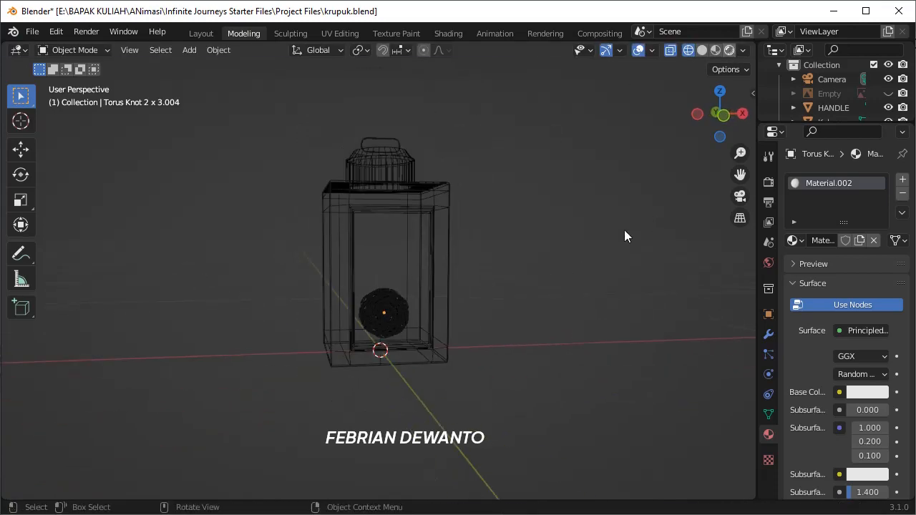
- Switch back to the rendered display and examine the cracker through the glass window from several angles
key(shift+z)
scroll(521, 272, up, 3)
mouse_move(525, 275)
middle_down()
mouse_move(483, 279)
mouse_move(524, 227)
mouse_move(530, 294)
mouse_move(558, 298)
middle_up()
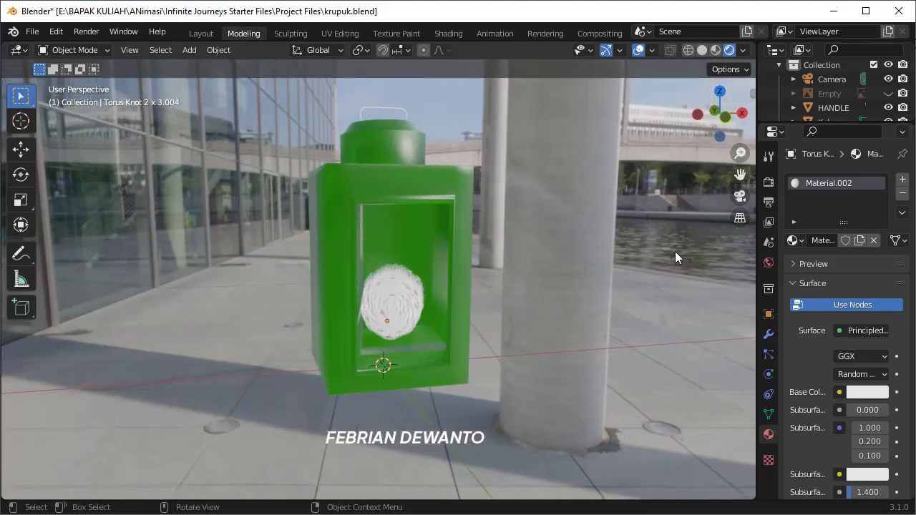
middle_drag(674, 254, 437, 246)
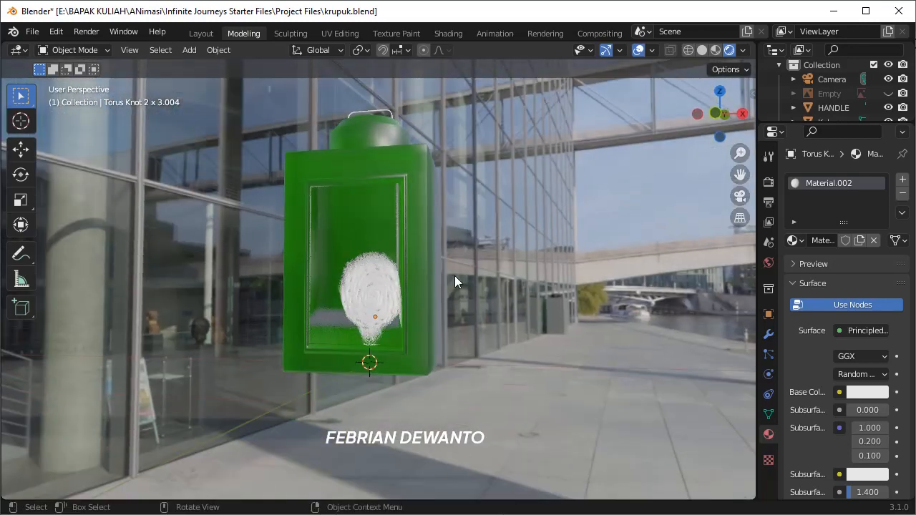
scroll(455, 276, up, 3)
scroll(465, 274, down, 3)
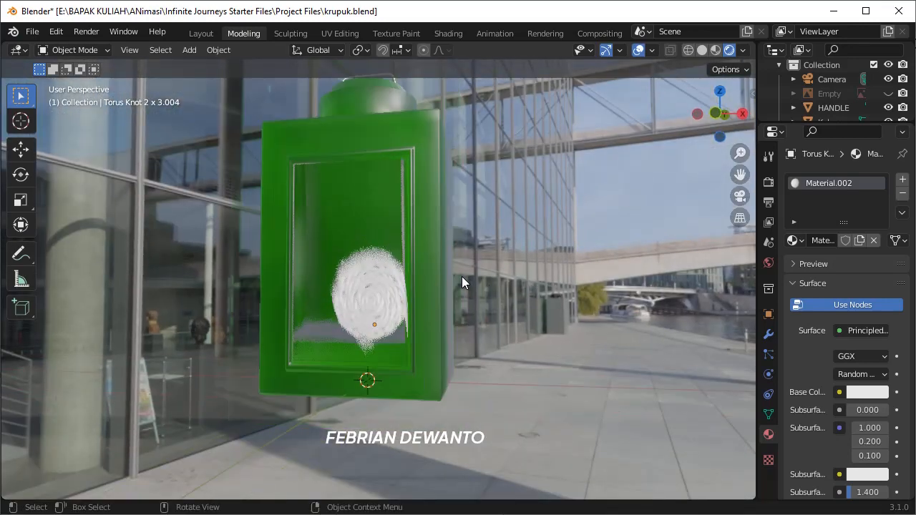
- Look through the scene camera and lock the camera to the view
key(KP_0)
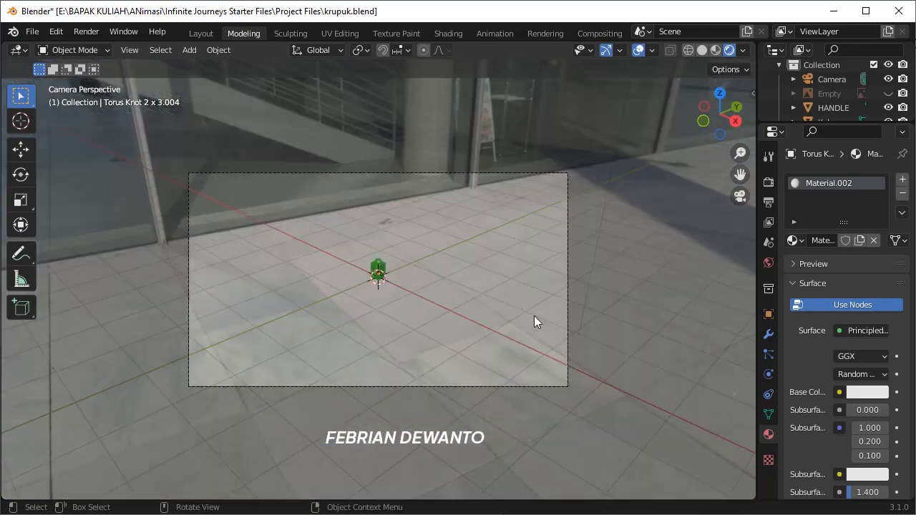
key(n)
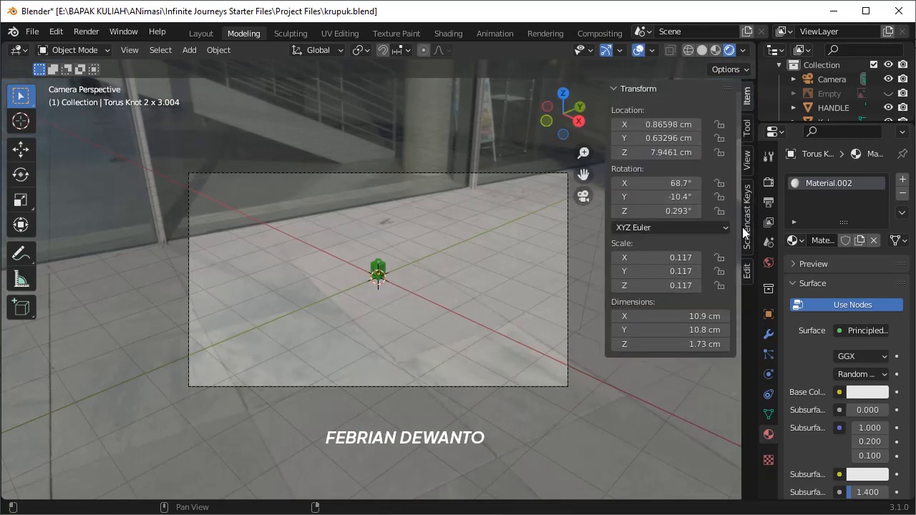
click(746, 160)
click(701, 267)
key(n)
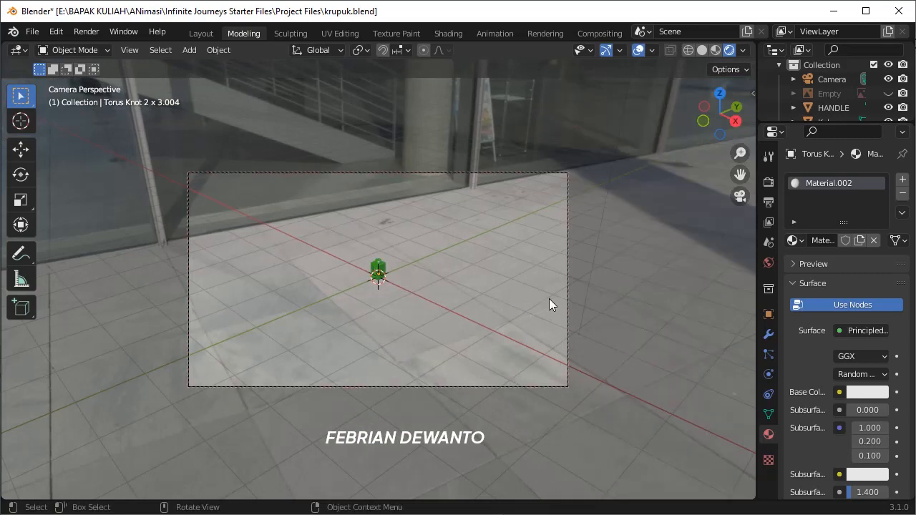
- Move the camera in close to frame the tin's front window against the building and river background
scroll(550, 297, up, 5)
mouse_move(510, 236)
middle_down()
mouse_move(576, 237)
mouse_move(462, 252)
mouse_move(482, 305)
mouse_move(491, 280)
mouse_move(518, 256)
mouse_move(506, 254)
middle_up()
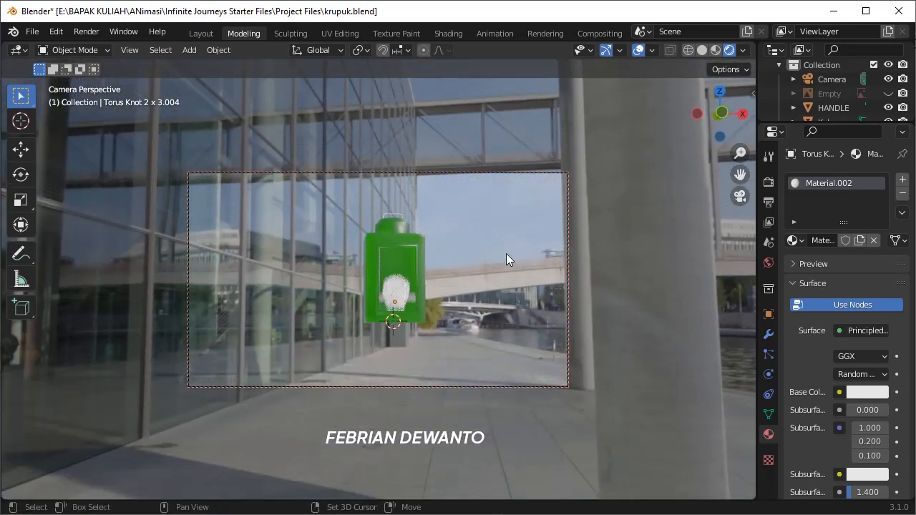
scroll(505, 269, up, 2)
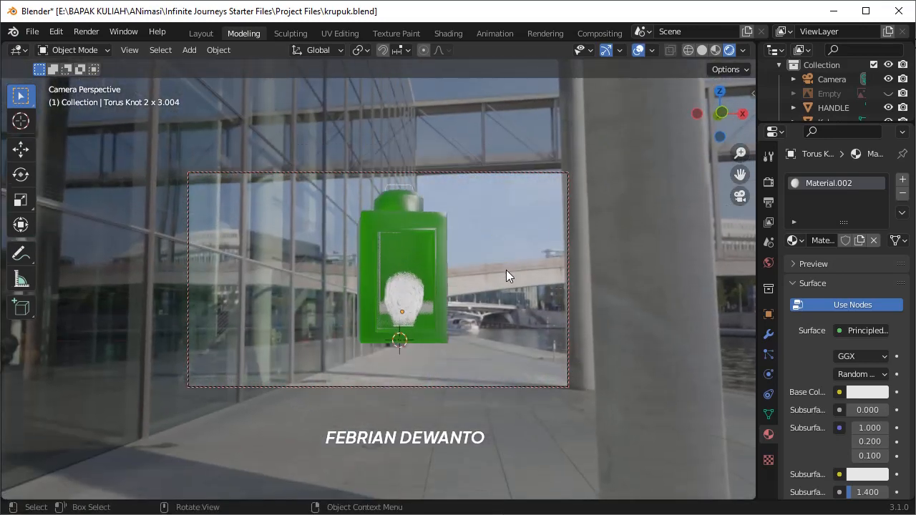
scroll(505, 269, up, 1)
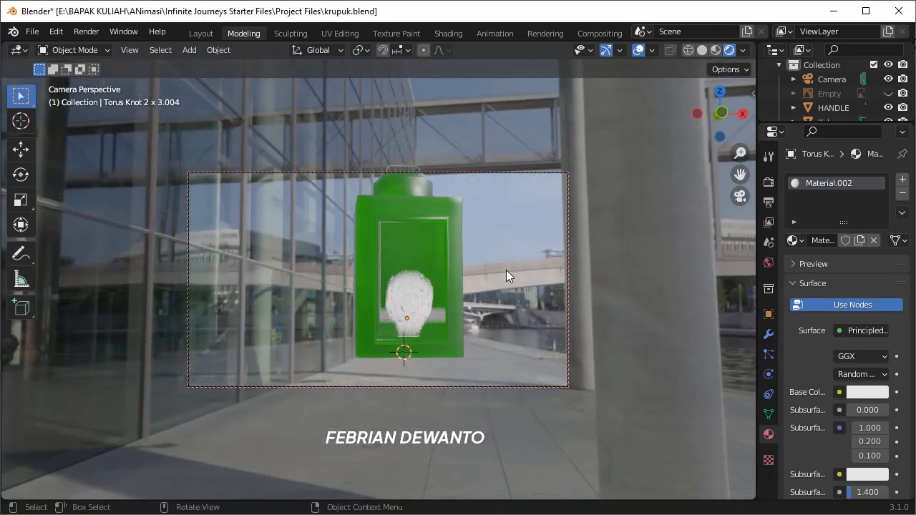
- Shift the camera to reposition the tin in its frame and open the tin's glass material for node editing
shift+middle_drag(529, 285, 456, 300)
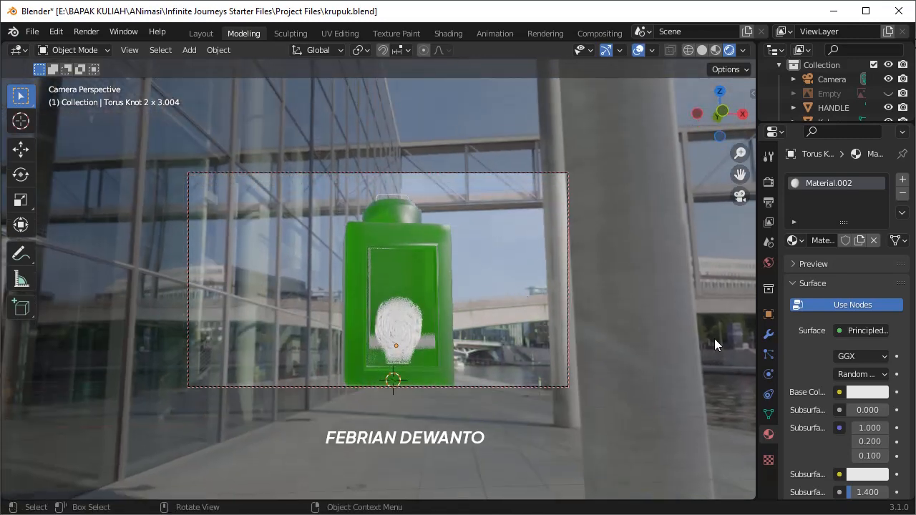
click(440, 300)
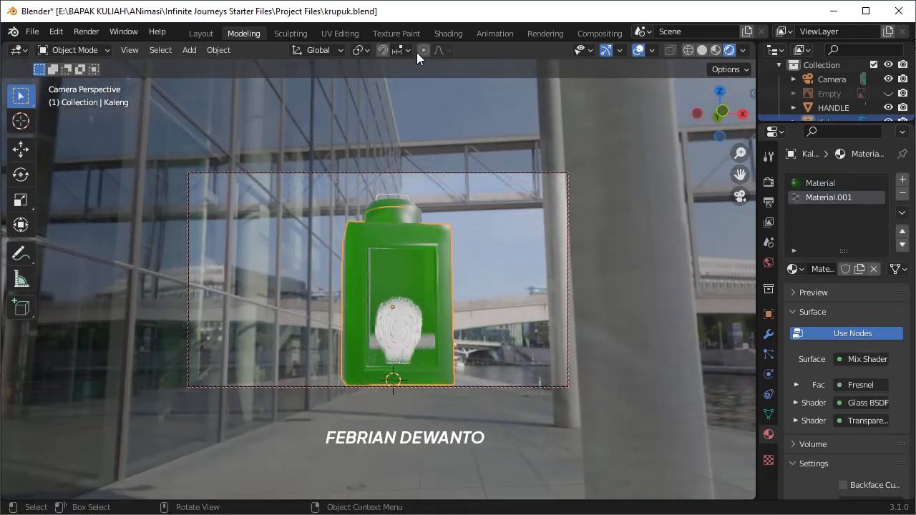
click(449, 33)
middle_drag(599, 229, 604, 191)
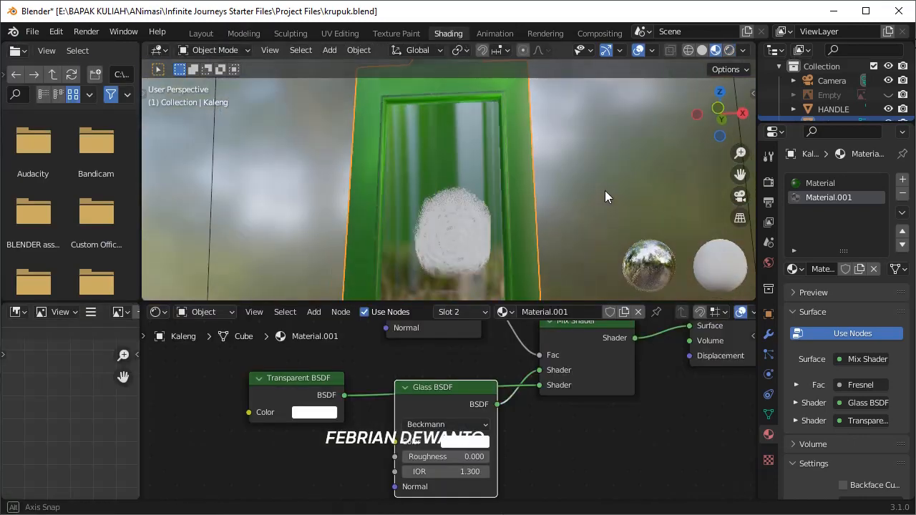
key(ctrl+z)
key(ctrl+shift+z)
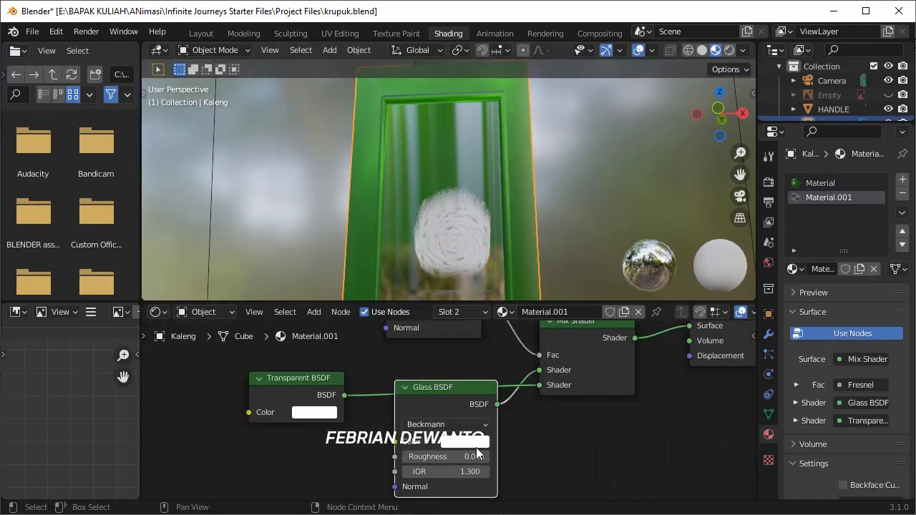
- Try raising the Glass BSDF's IOR to 4.8 on the tin's window material
drag(416, 461, 380, 429)
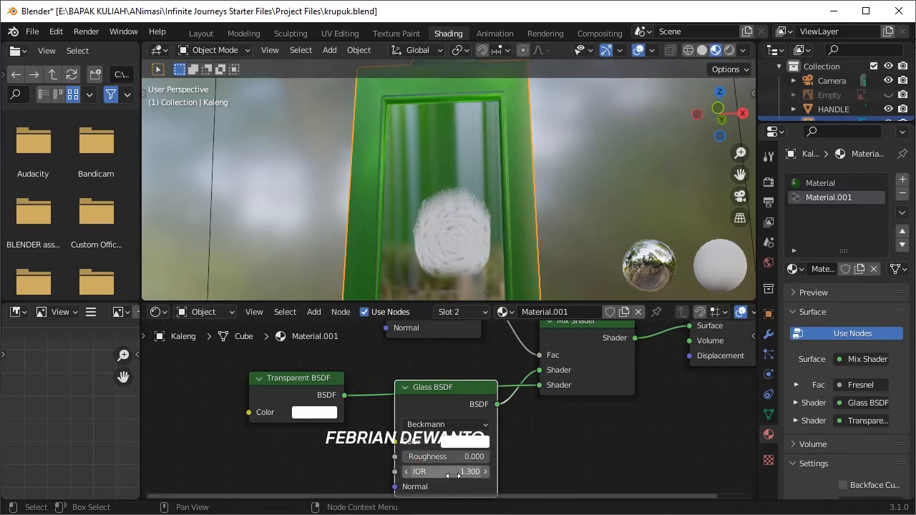
mouse_move(453, 476)
mouse_down()
mouse_move(461, 473)
mouse_move(444, 481)
mouse_move(446, 471)
mouse_up()
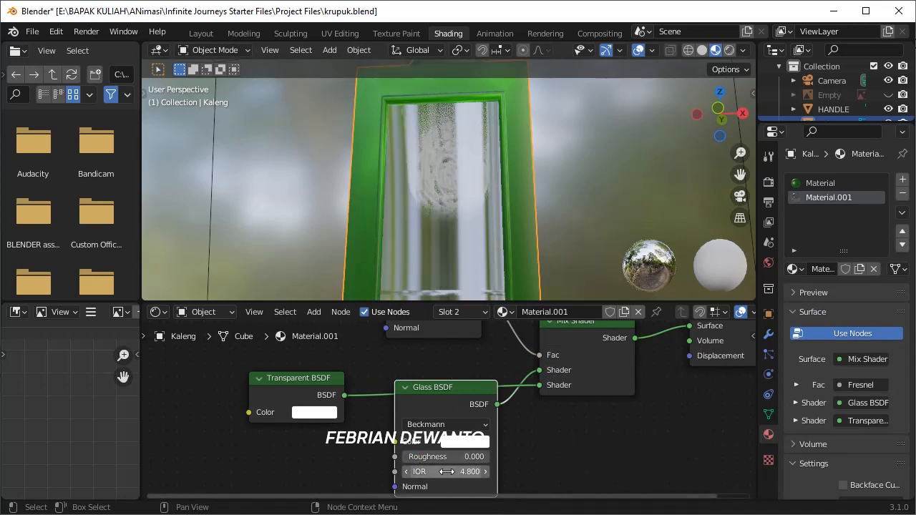
click(472, 471)
key(Return)
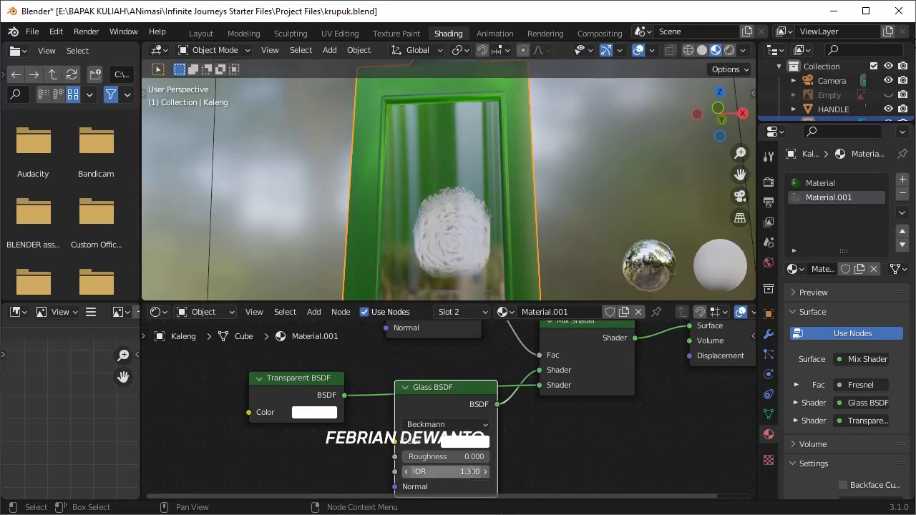
- Set the Glass BSDF's IOR to 0.9 and check the cracker through the window
click(475, 475)
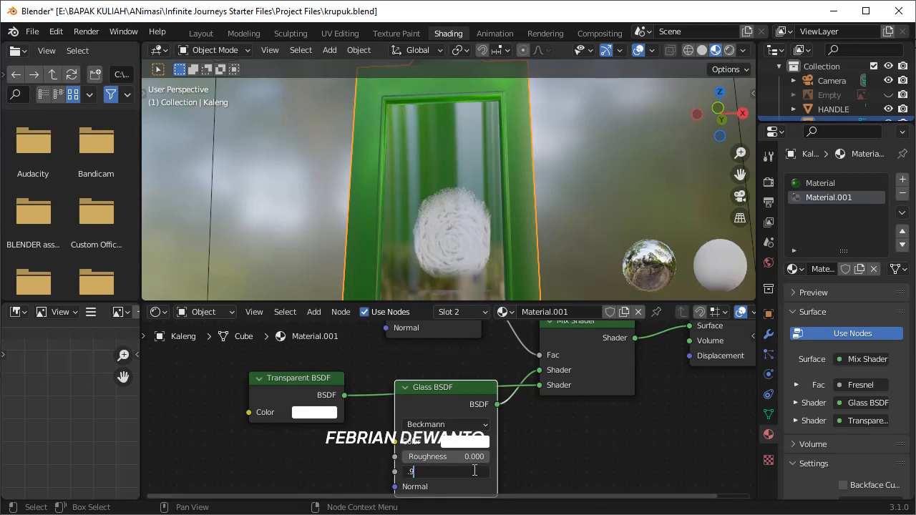
text(.9)
key(Return)
middle_drag(580, 240, 572, 293)
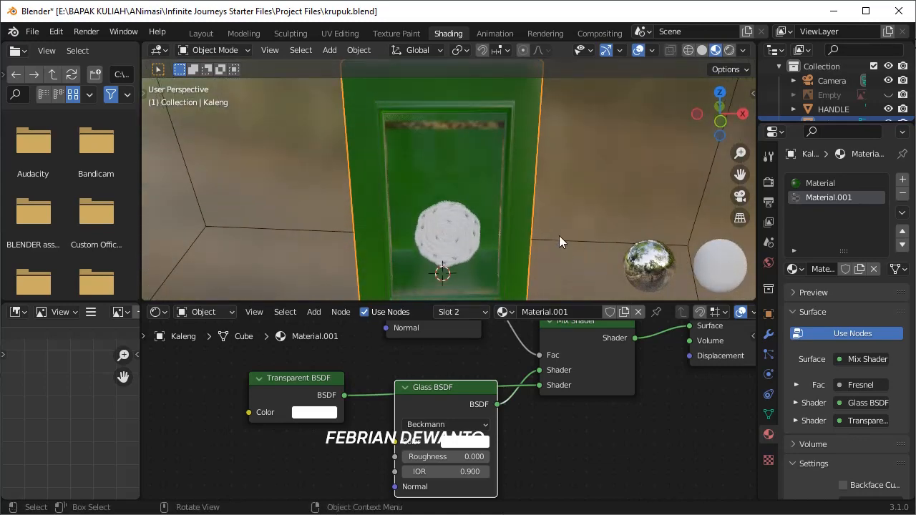
middle_drag(559, 235, 550, 215)
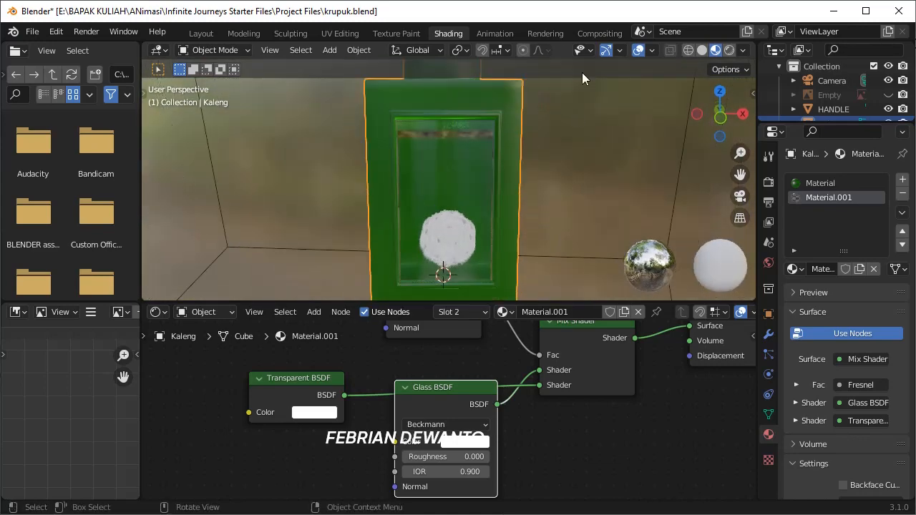
- Return to the Layout workspace and show the tin through the scene camera in rendered display
click(207, 36)
key(KP_0)
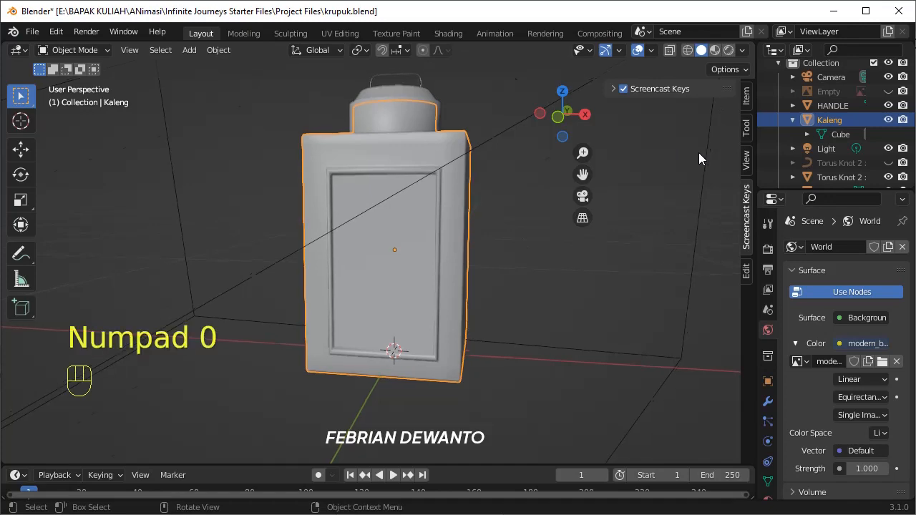
click(727, 50)
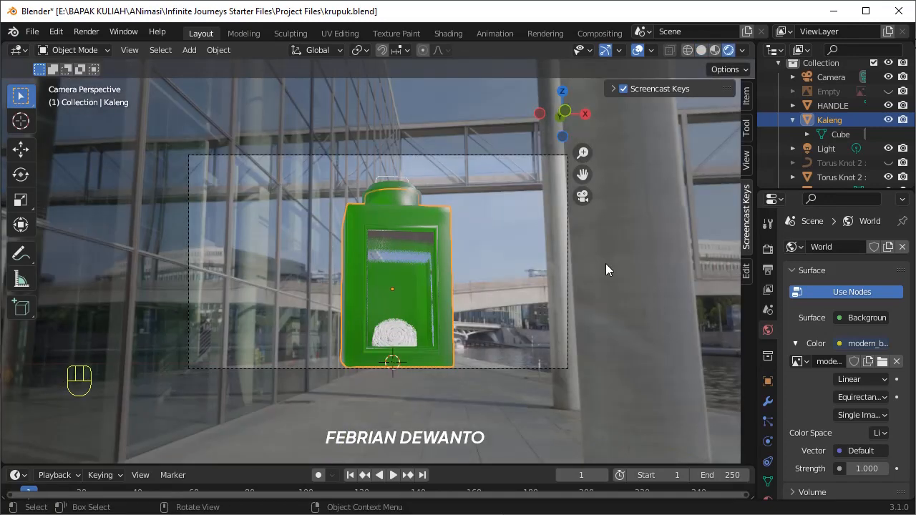
mouse_move(508, 289)
middle_down()
mouse_move(494, 342)
mouse_move(518, 294)
middle_up()
- Look through the scene camera, lock it to the view, and orbit it to show the tin at an angle
key(KP_0)
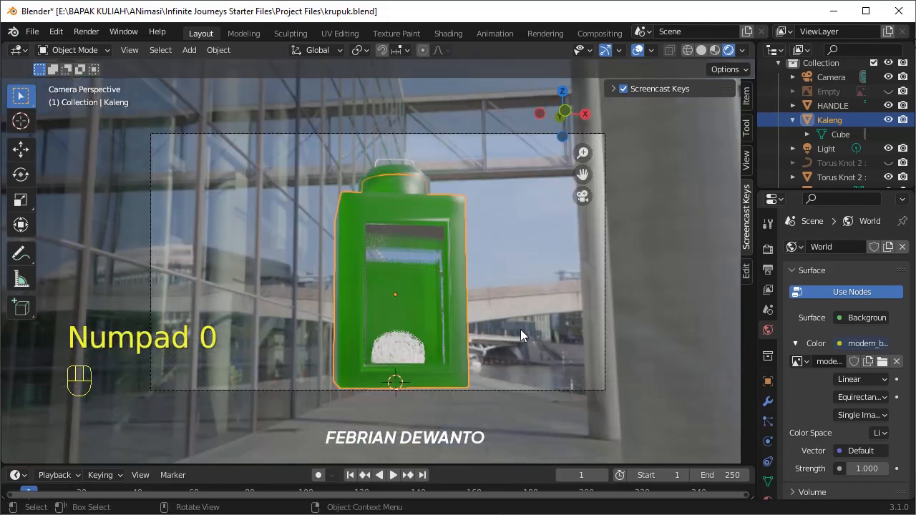
middle_drag(505, 320, 463, 345)
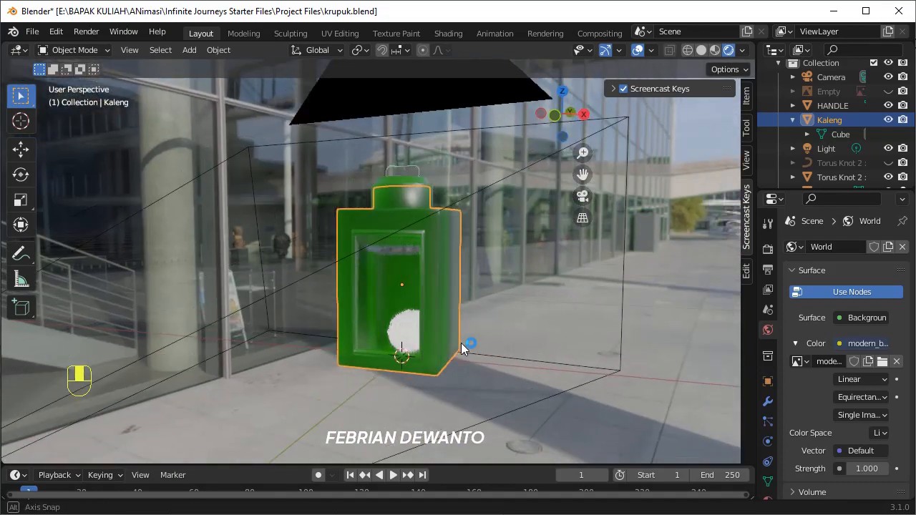
key(KP_0)
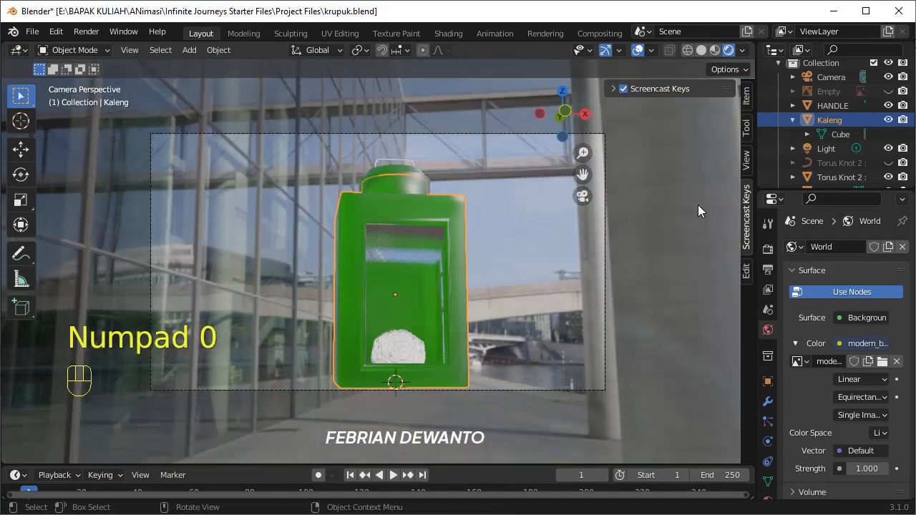
click(745, 158)
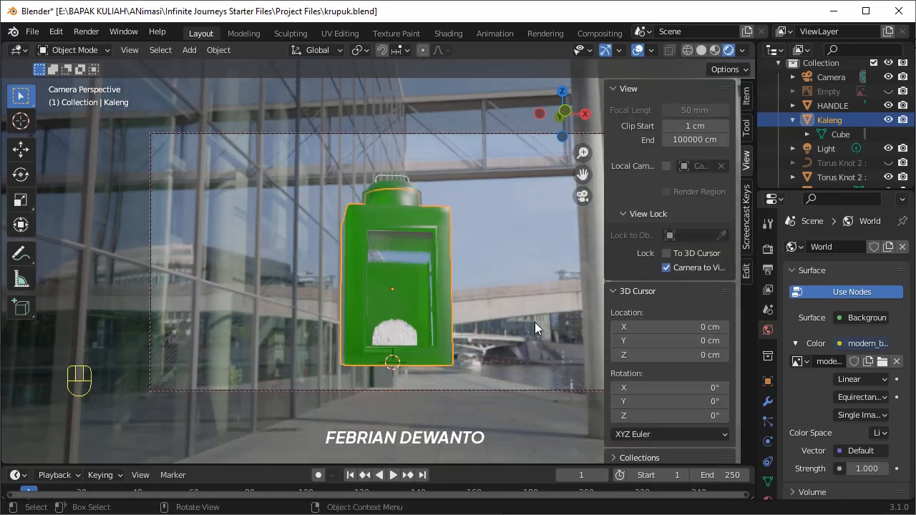
middle_drag(534, 322, 485, 351)
key(Tab)
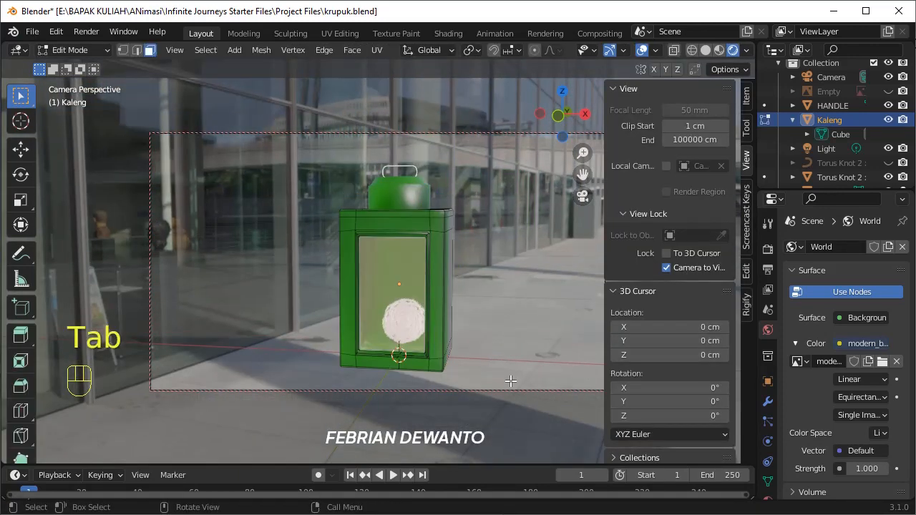
click(448, 33)
scroll(517, 158, down, 5)
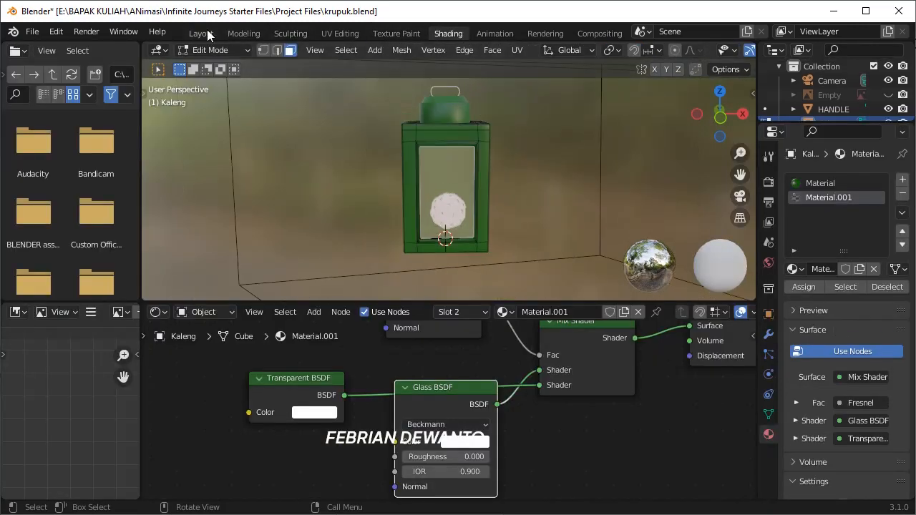
click(202, 33)
key(Tab)
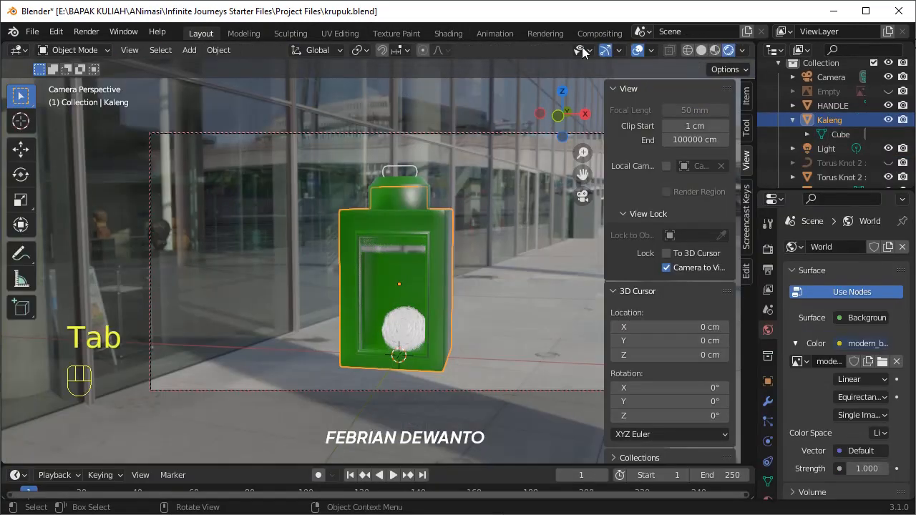
- Switch to solid display and assign the existing green material named Material to the tin's handle
click(701, 50)
click(416, 171)
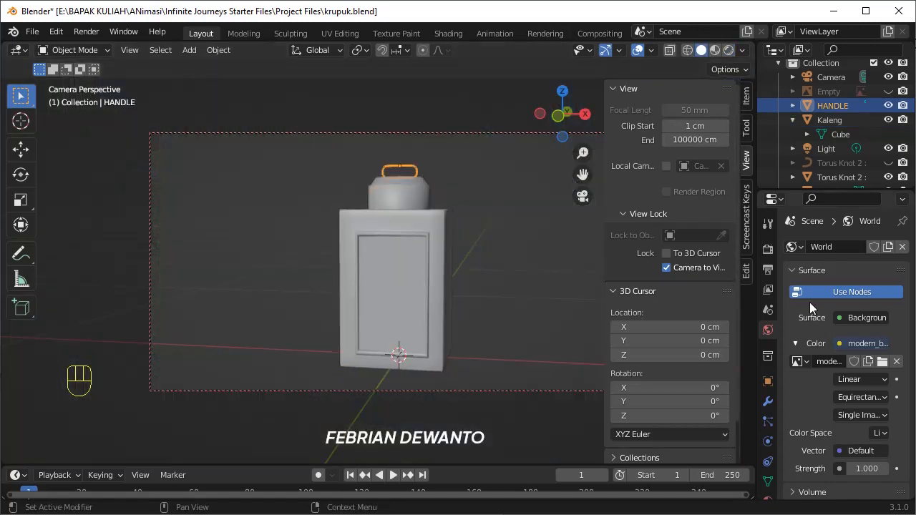
click(767, 498)
click(795, 308)
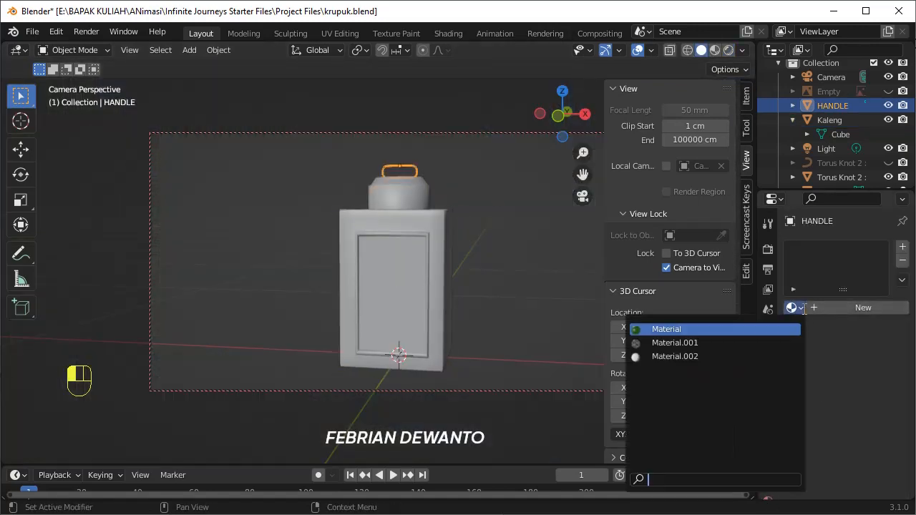
click(762, 330)
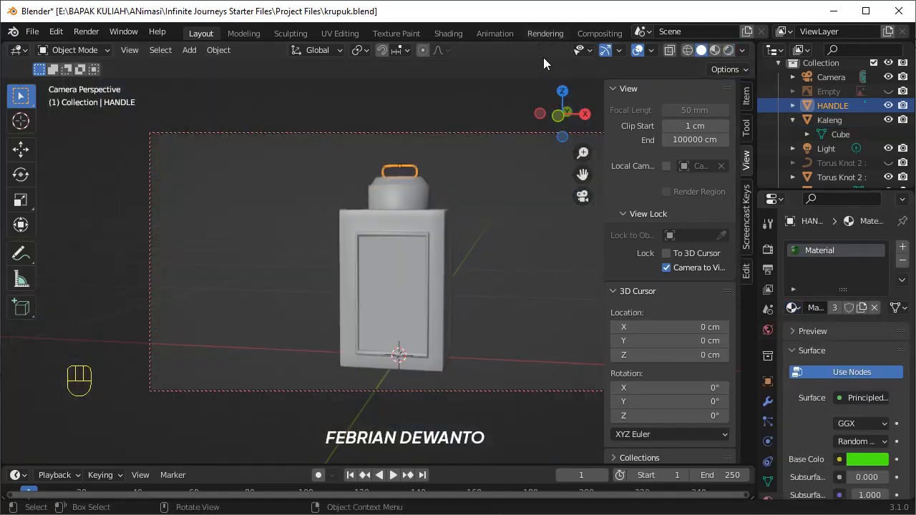
- Open the handle's material in the Shading workspace and examine the handle on the lid up close
click(545, 33)
click(494, 34)
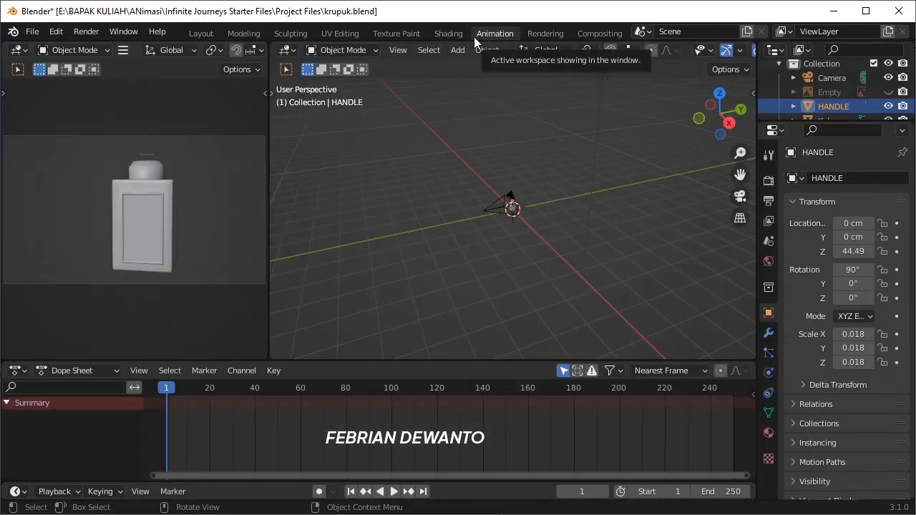
click(456, 35)
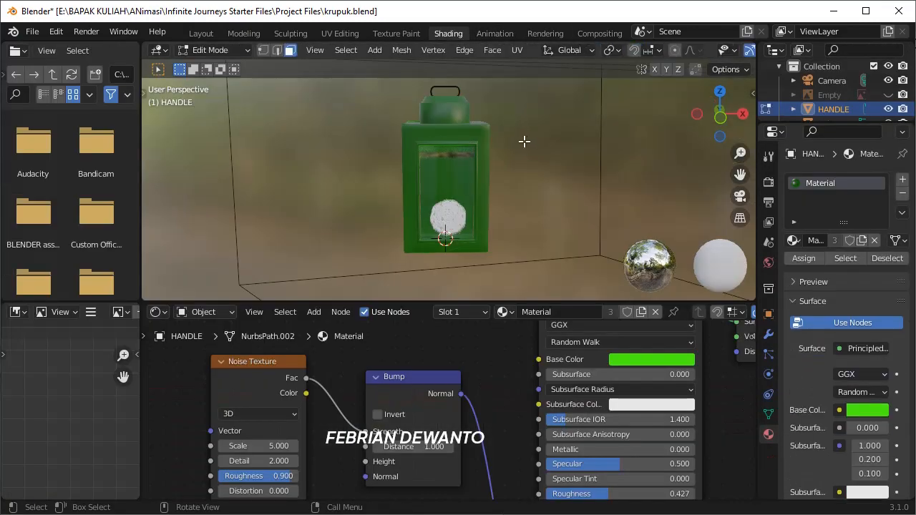
scroll(496, 107, up, 3)
scroll(500, 112, down, 2)
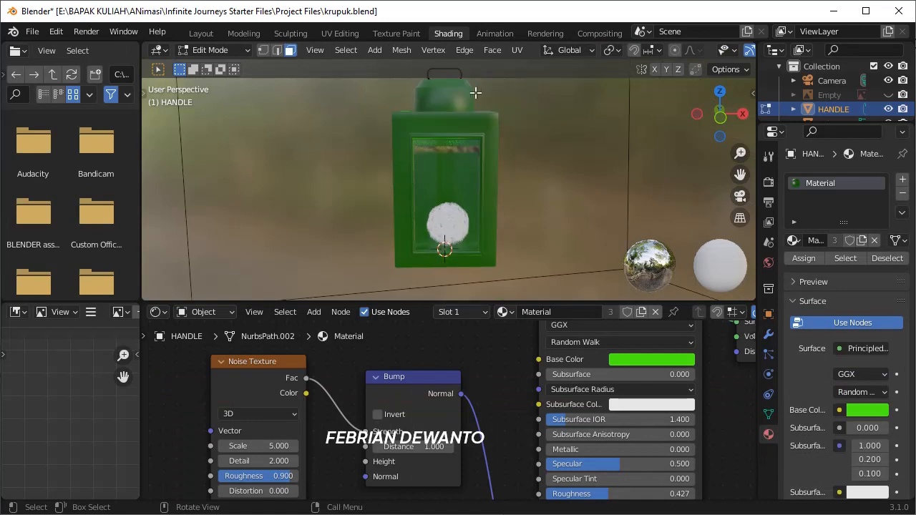
click(852, 322)
click(852, 322)
shift+middle_drag(550, 159, 531, 225)
scroll(531, 224, up, 5)
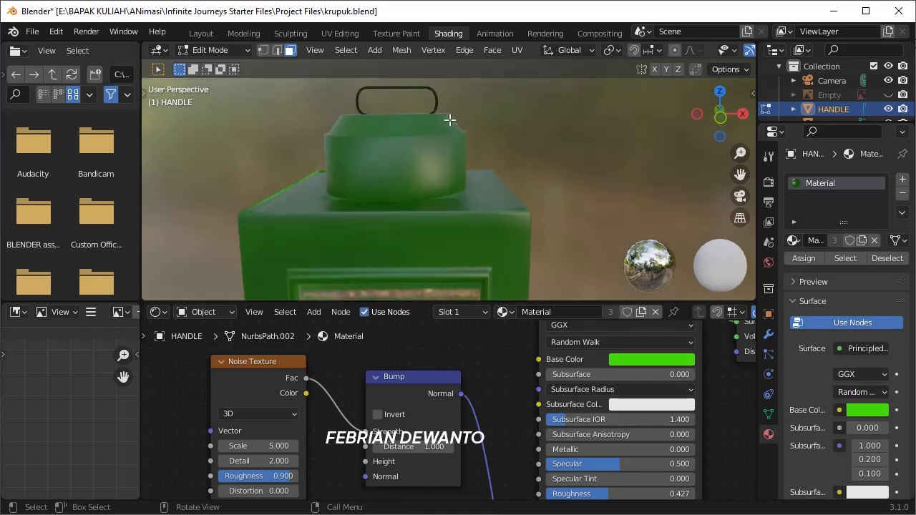
- Try turning off node use for the handle's green material in Object Mode
key(Tab)
click(847, 305)
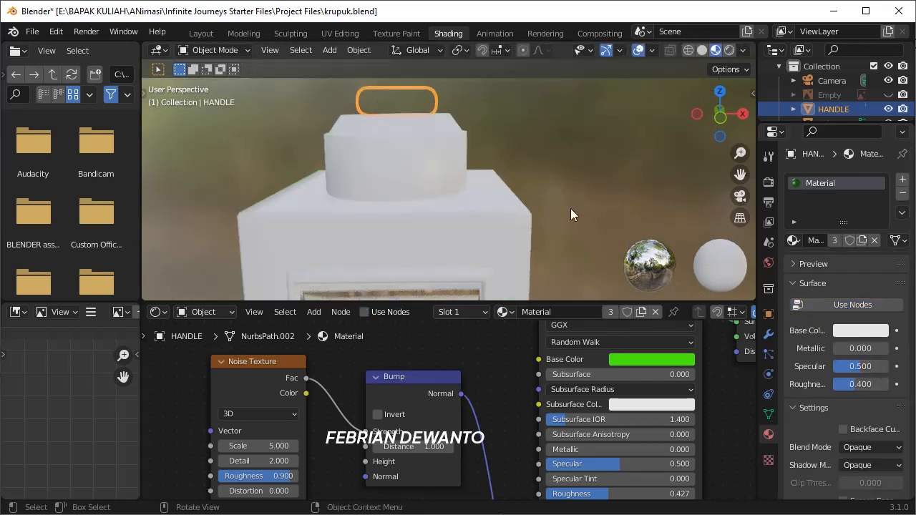
click(793, 240)
key(ctrl+z)
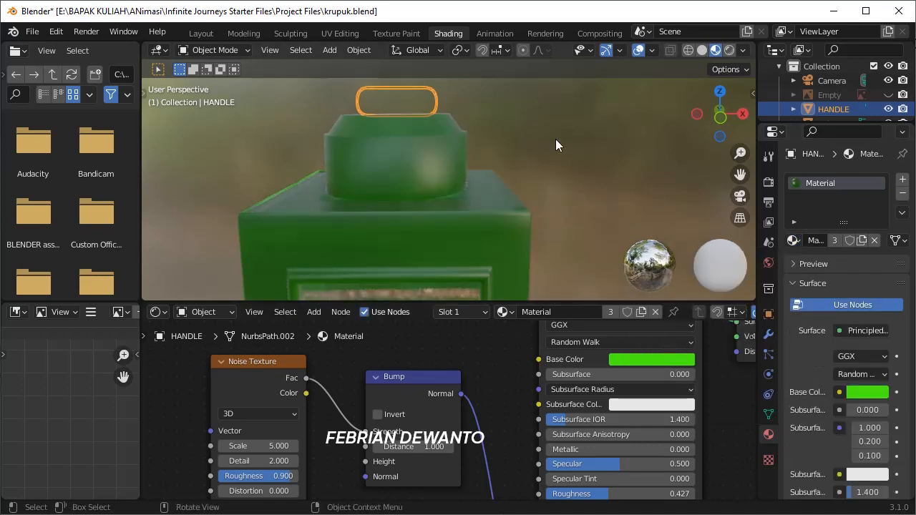
key(Tab)
key(Tab)
key(Tab)
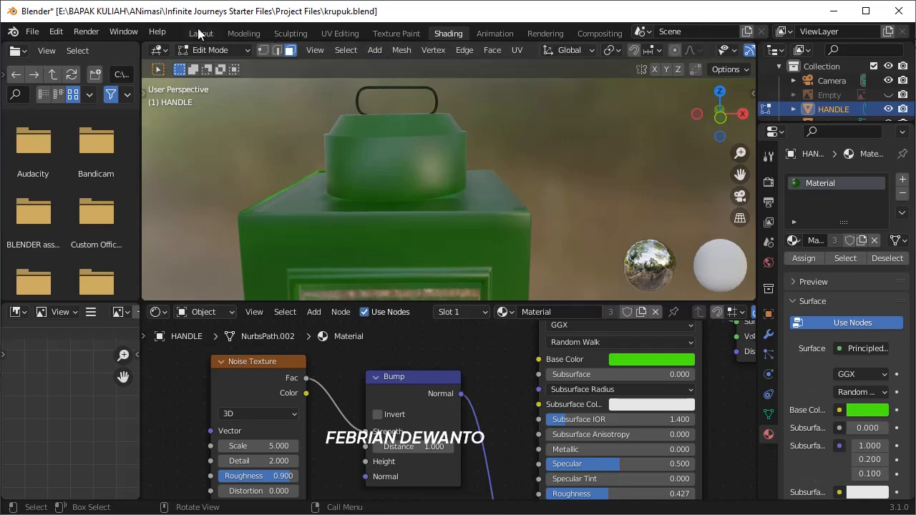
- Return to the Layout workspace, hide the sidebar, and open the file browser for the render output path
click(201, 33)
key(n)
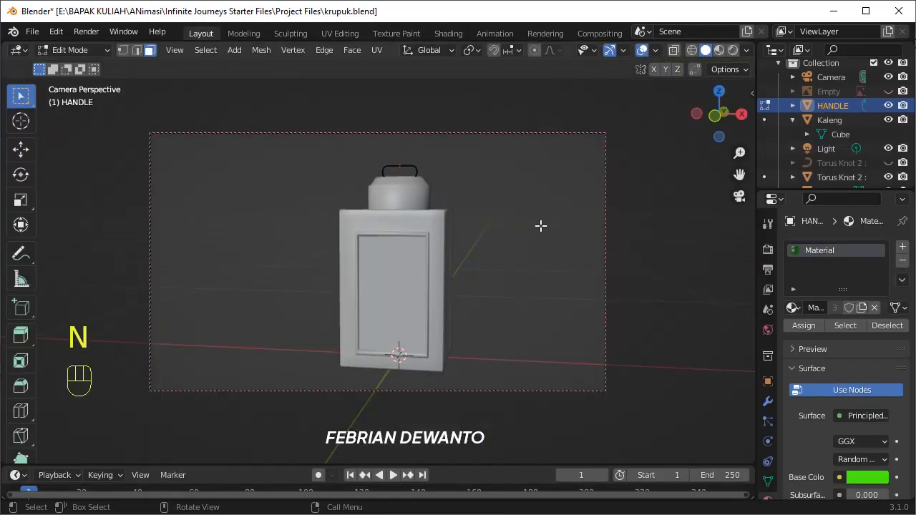
click(767, 249)
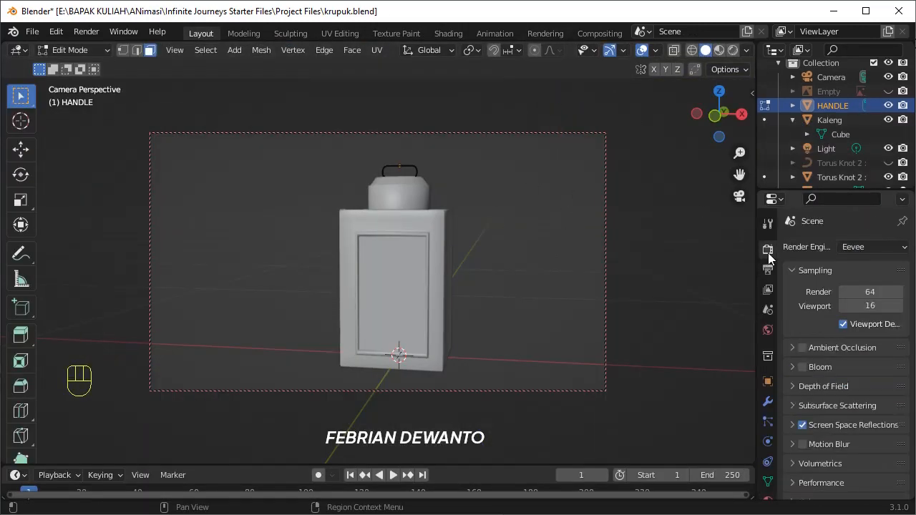
scroll(805, 304, down, 5)
click(767, 269)
click(894, 380)
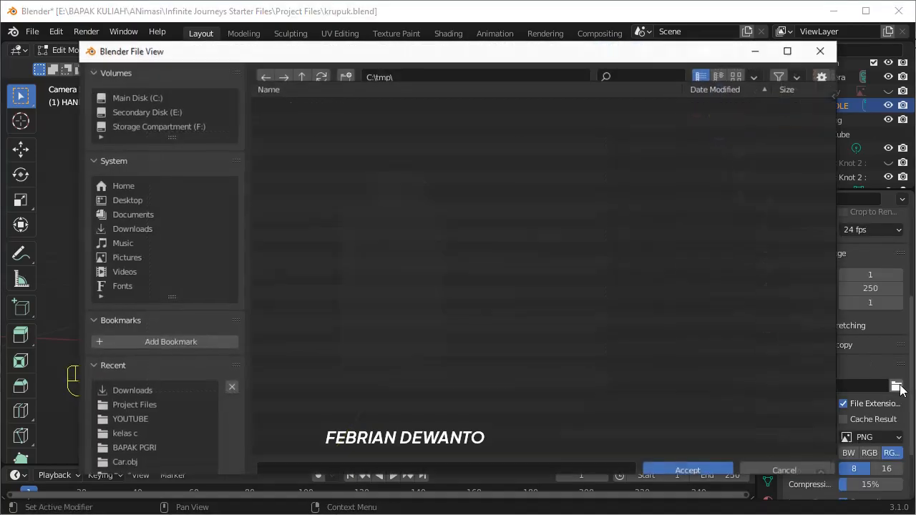